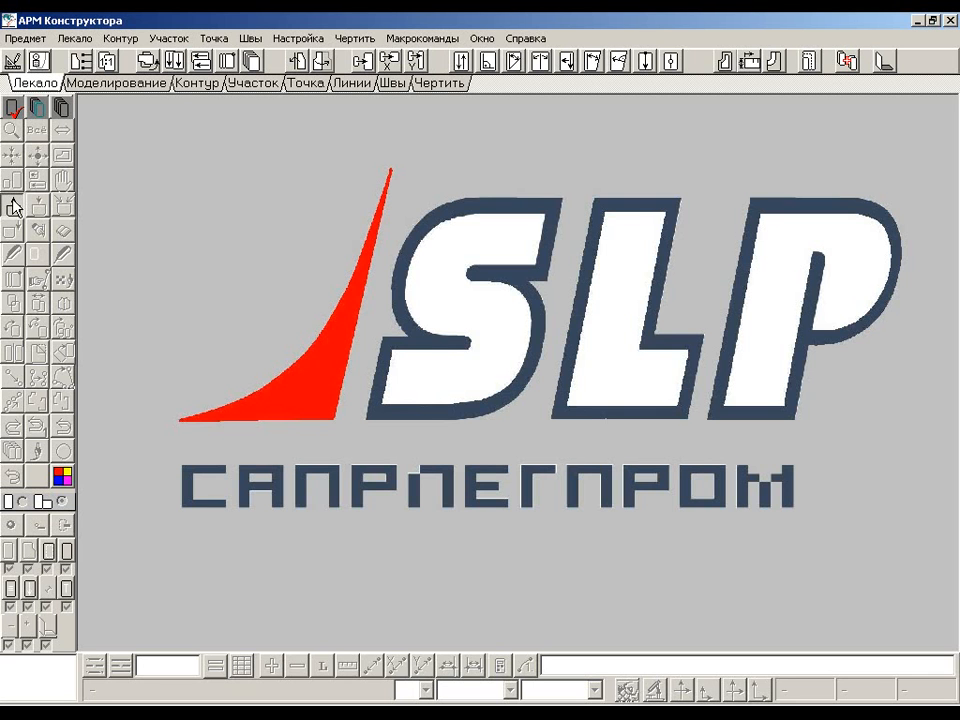
Create item Жакет with code 100266 on the Экспорт (34-60) scale, using sizes 36–48 with base 38, and save it to the database.
{"action": "left_click", "coordinate": [14, 207]}
{"action": "type", "text": "266"}
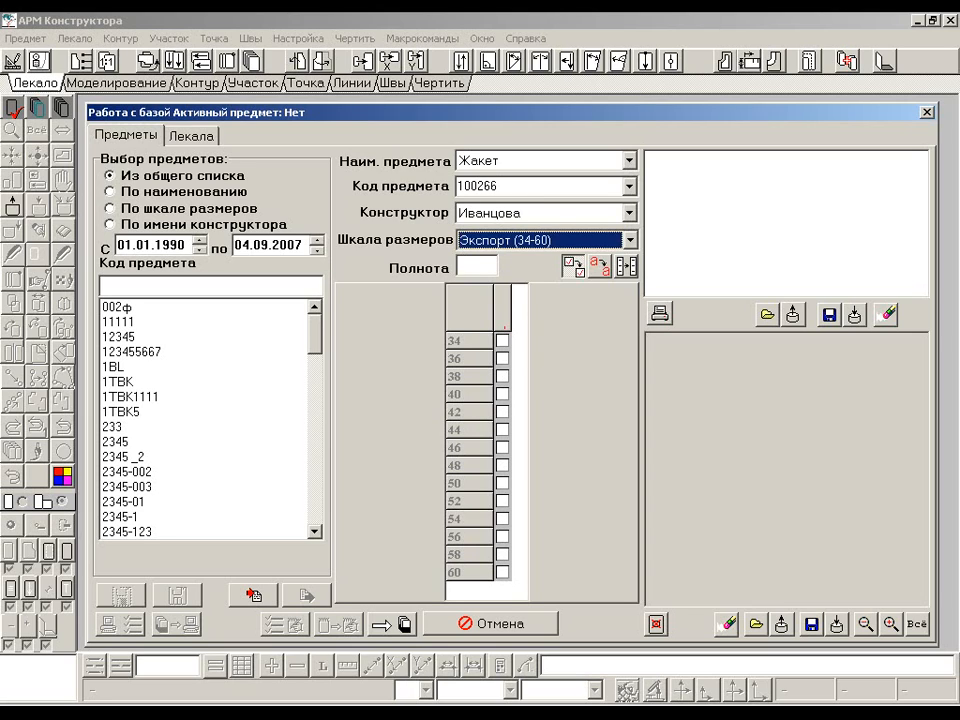
{"action": "left_click_drag", "start_coordinate": [477, 363], "coordinate": [477, 467]}
{"action": "left_click", "coordinate": [501, 378]}
{"action": "left_click", "coordinate": [406, 627]}
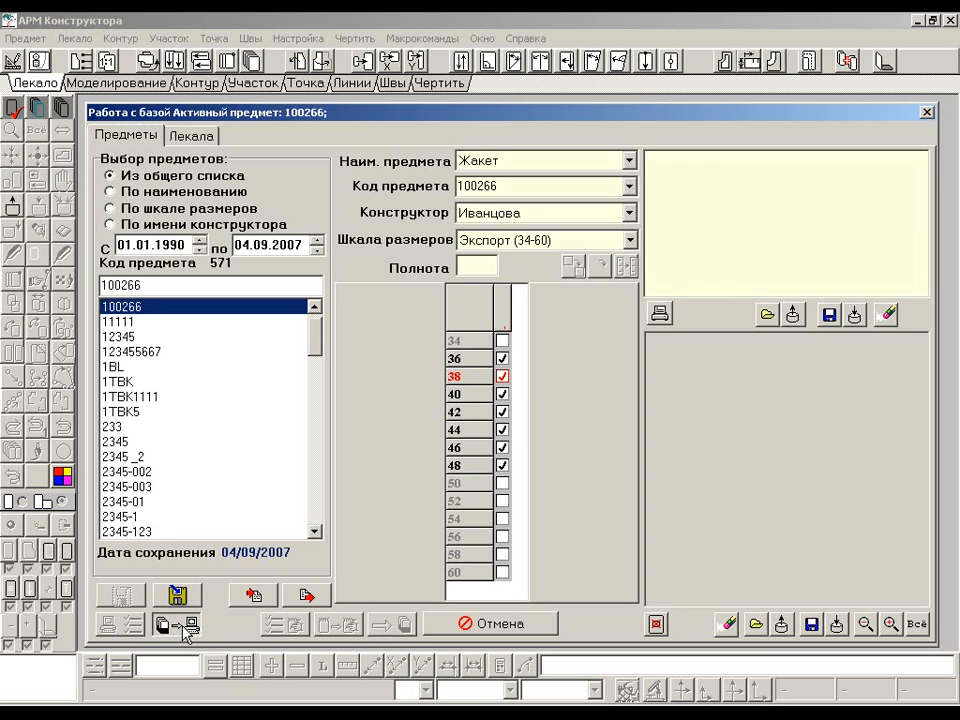
{"action": "left_click", "coordinate": [180, 626]}
{"action": "left_click", "coordinate": [927, 114]}
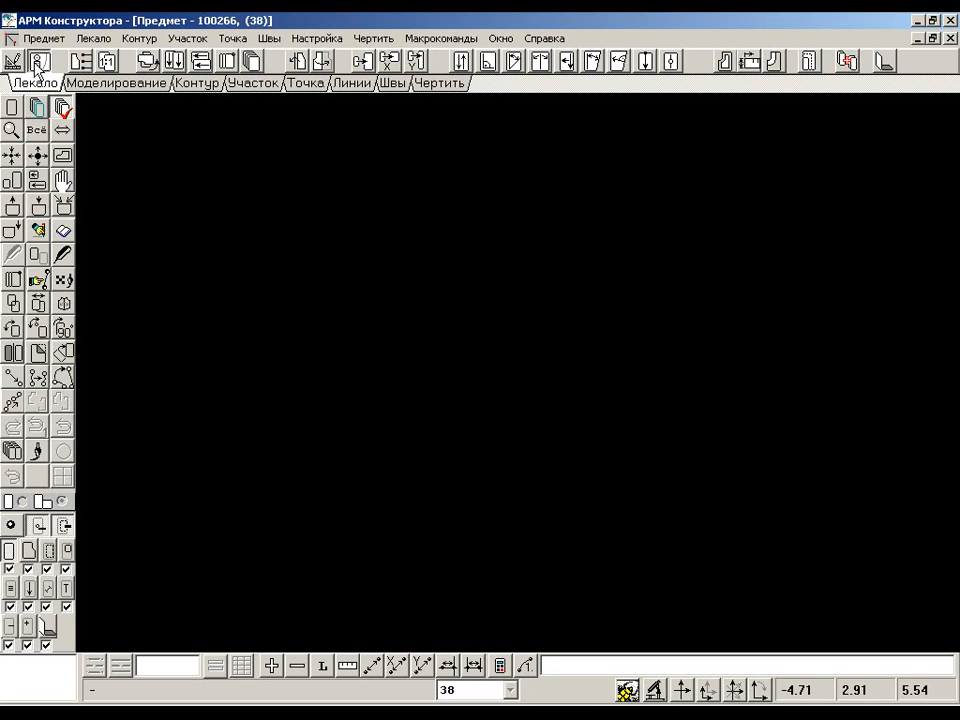
Archive the pattern piece В. Спинка with material Верх, selecting sizes 36, 42, 44 and 48.
{"action": "left_click", "coordinate": [38, 62]}
{"action": "left_click", "coordinate": [420, 162]}
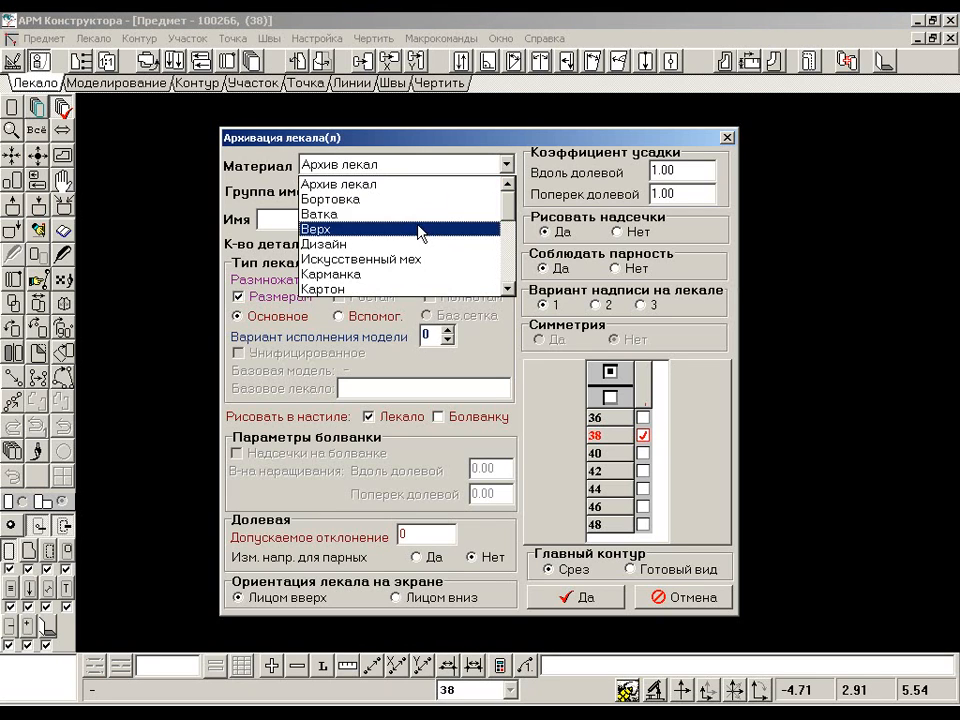
{"action": "left_click", "coordinate": [422, 229]}
{"action": "left_click", "coordinate": [643, 417]}
{"action": "left_click", "coordinate": [643, 471]}
{"action": "left_click", "coordinate": [643, 489]}
{"action": "left_click", "coordinate": [643, 524]}
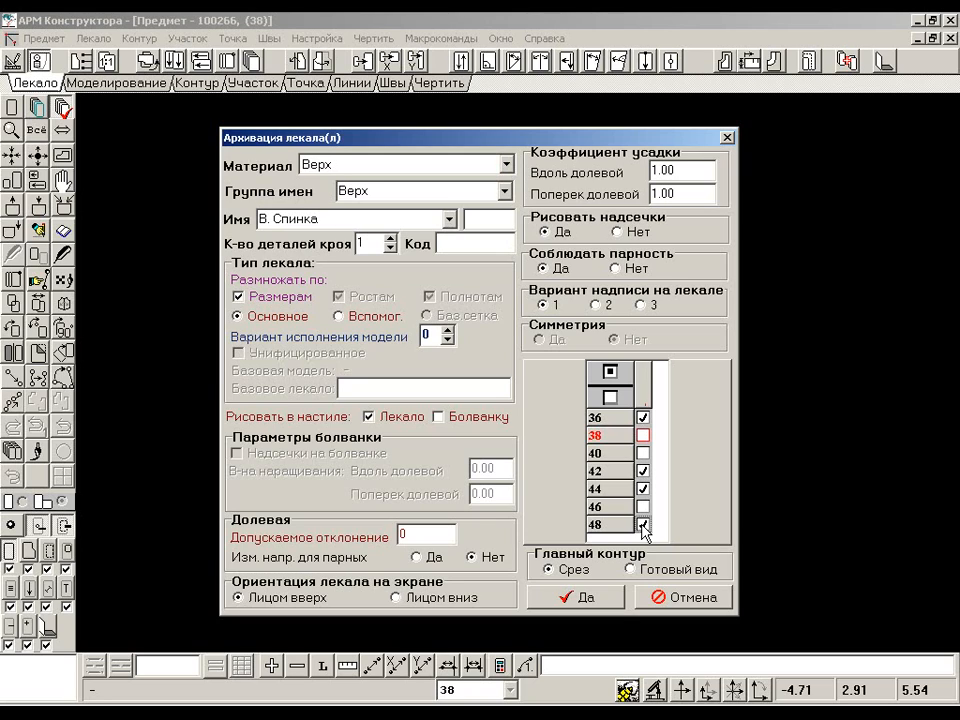
{"action": "left_click", "coordinate": [590, 598]}
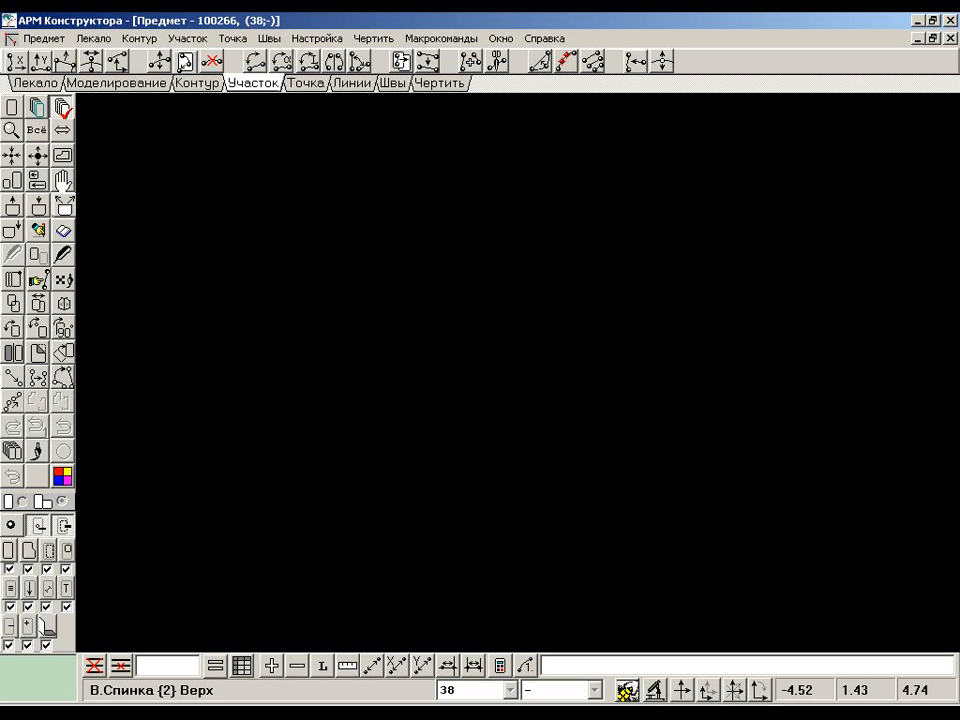
Load the В.Спинка piece from item 100266 and nest its graded sizes at the neckline-shoulder point.
{"action": "left_click", "coordinate": [15, 207]}
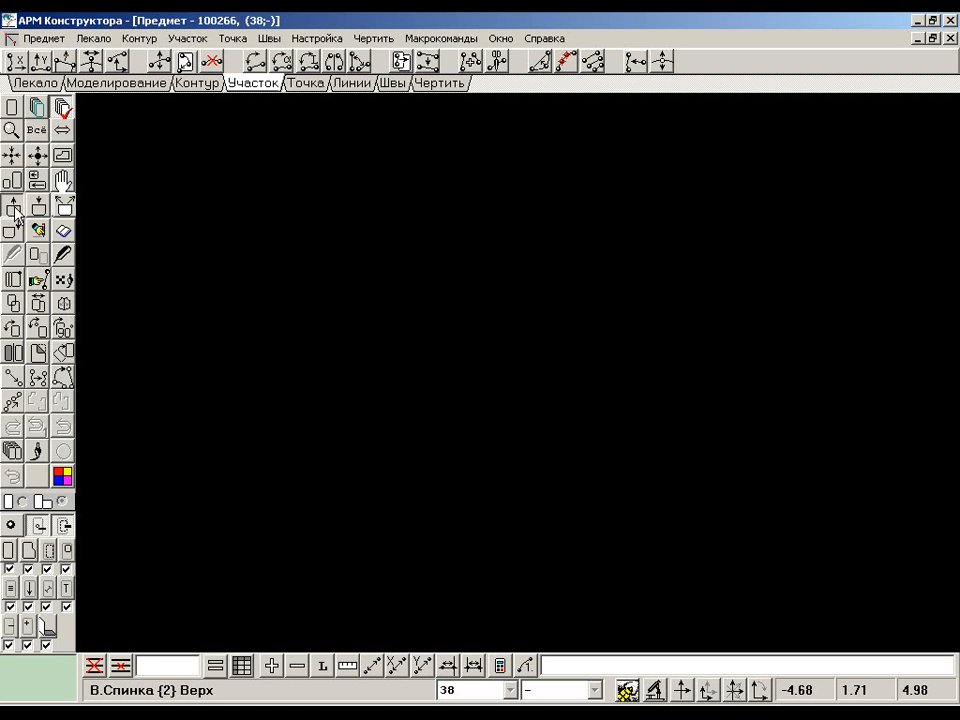
{"action": "left_click", "coordinate": [153, 199]}
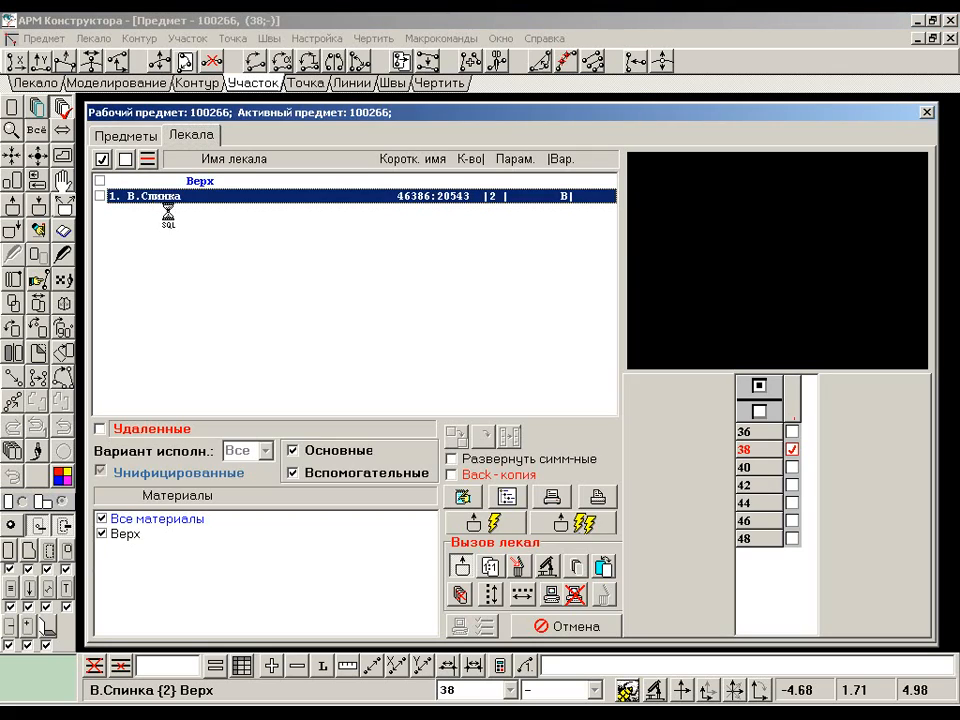
{"action": "left_click", "coordinate": [474, 523]}
{"action": "left_click", "coordinate": [60, 284]}
{"action": "left_click", "coordinate": [146, 369]}
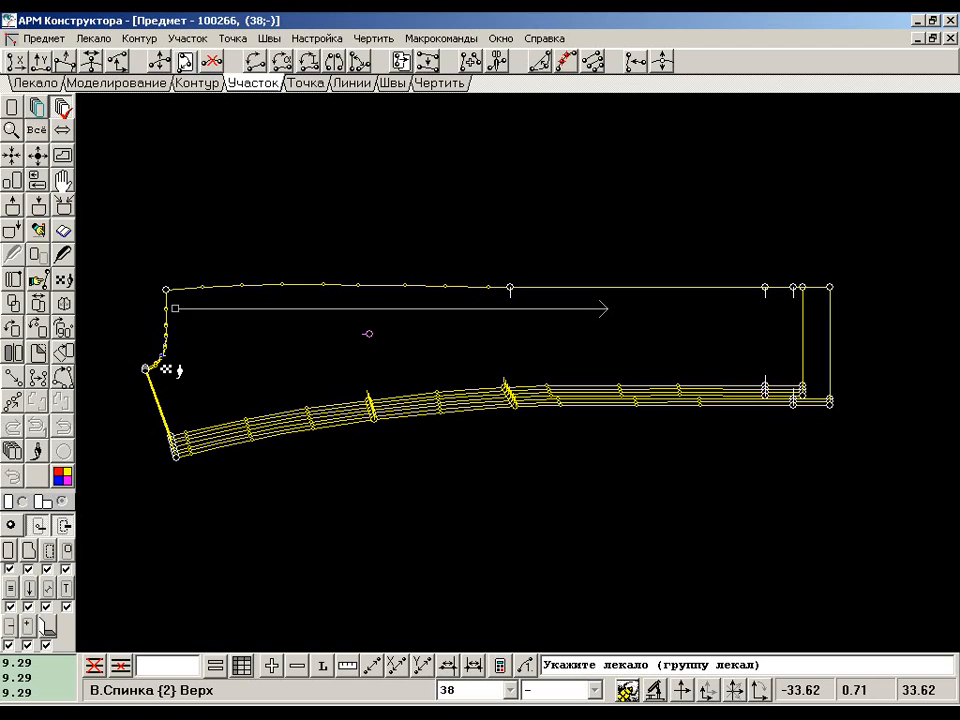
{"action": "right_click", "coordinate": [162, 357]}
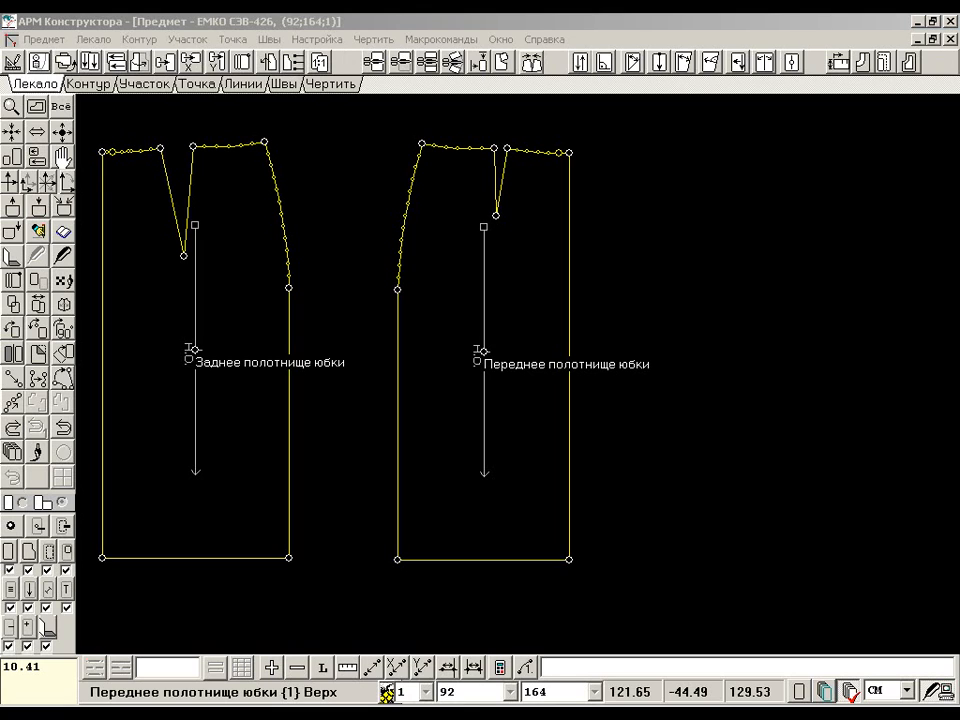
Mirror the front skirt panel (Переднее полотнище юбки) horizontally so its side seam faces the same way as the back panel's.
{"action": "left_click", "coordinate": [64, 62]}
{"action": "left_click", "coordinate": [66, 63]}
{"action": "left_click", "coordinate": [561, 104]}
{"action": "right_click", "coordinate": [562, 107]}
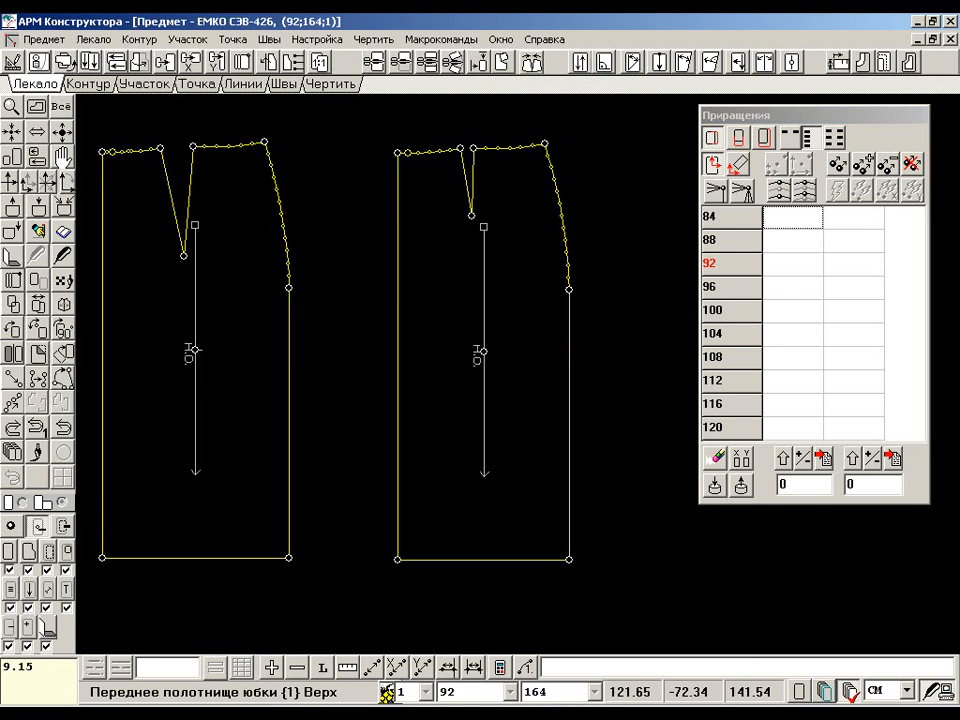
Divide the size range for grading increments into two intervals, 84–104 and 104–120.
{"action": "left_click", "coordinate": [840, 133]}
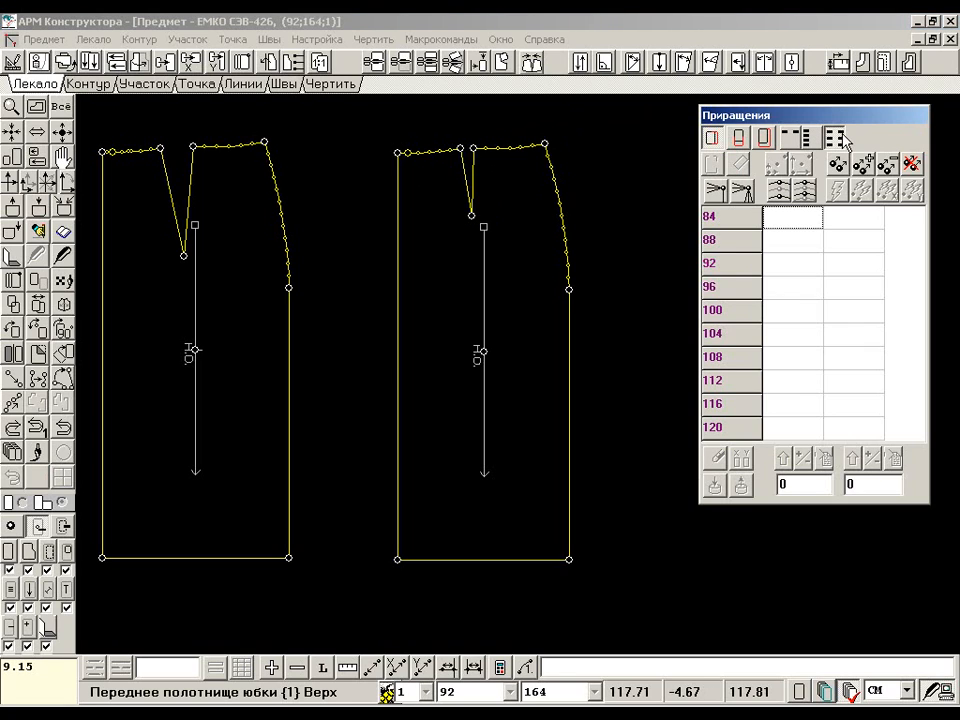
{"action": "left_click", "coordinate": [748, 335]}
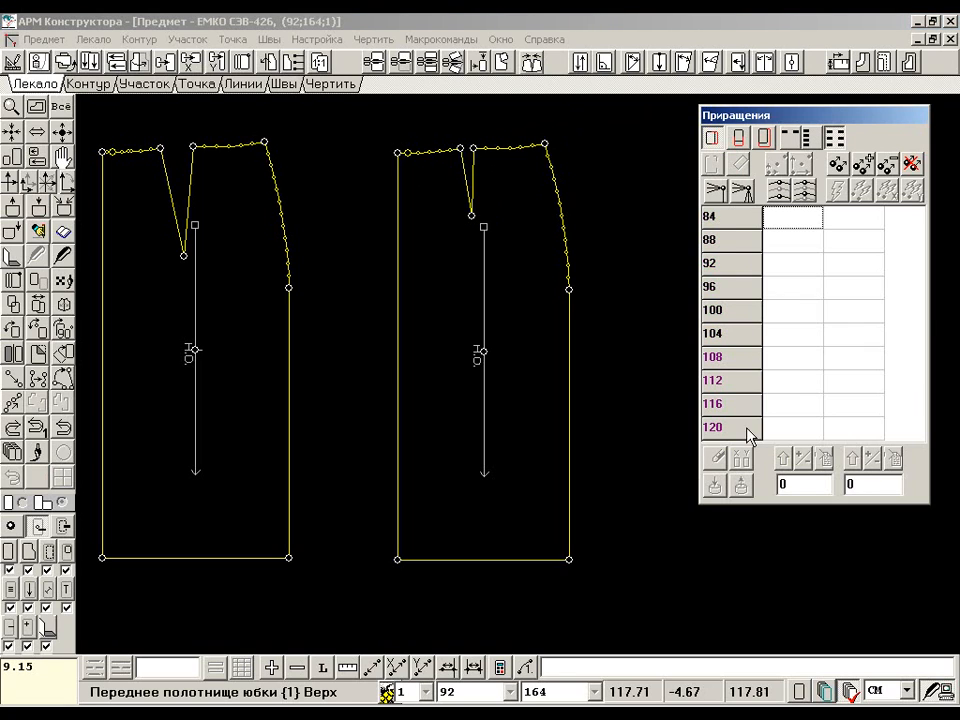
{"action": "right_click", "coordinate": [747, 335]}
Combine the hip and hem points on the side seams of both skirt panels into one grading group.
{"action": "left_click", "coordinate": [838, 164]}
{"action": "left_click", "coordinate": [289, 288]}
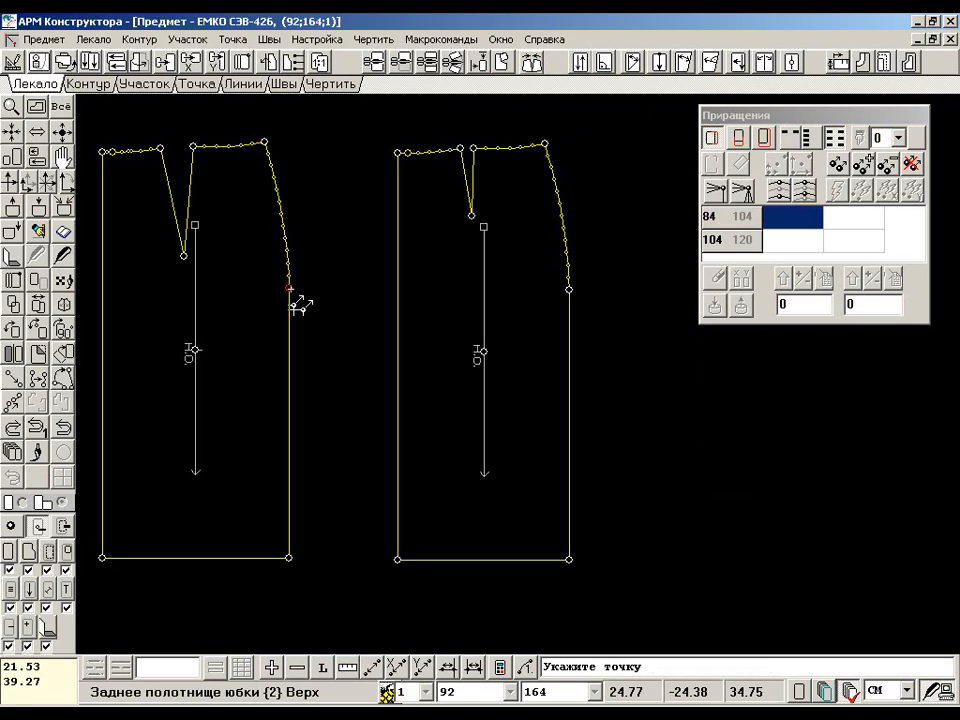
{"action": "left_click", "coordinate": [289, 557]}
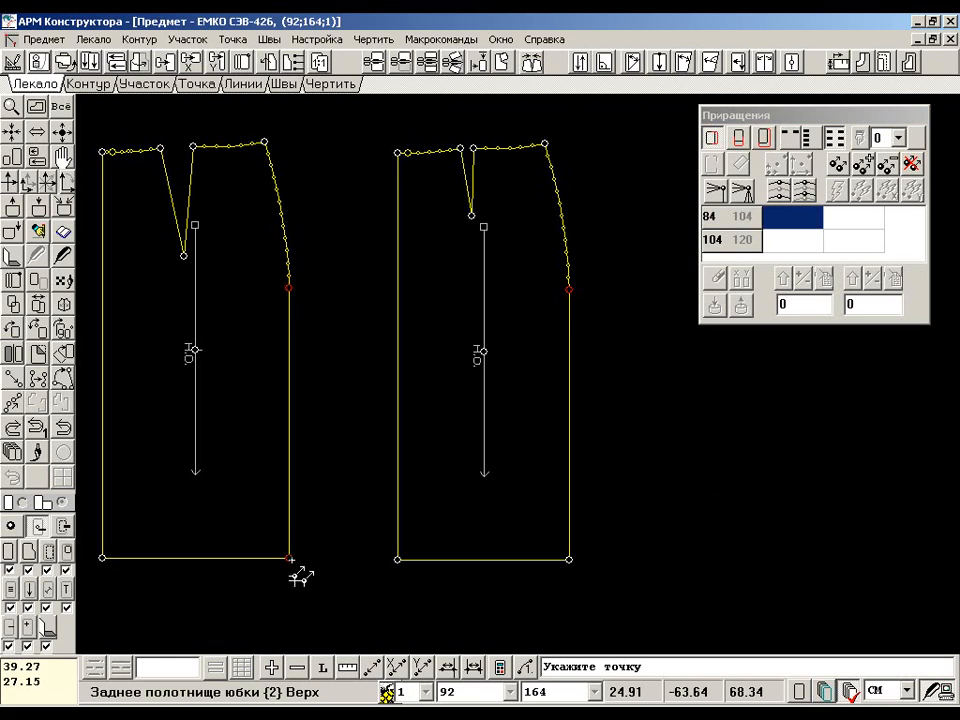
{"action": "left_click", "coordinate": [570, 560]}
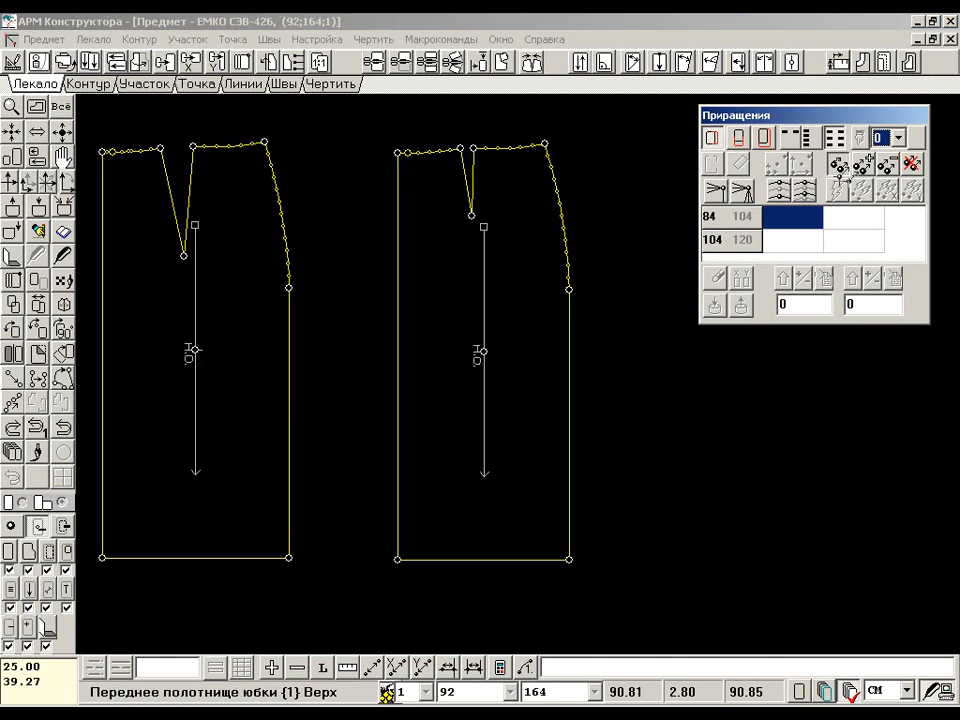
Combine the waist points at the side seams of the back and front panels into a grading group.
{"action": "left_click", "coordinate": [838, 164]}
{"action": "left_click", "coordinate": [264, 144]}
{"action": "left_click", "coordinate": [548, 150]}
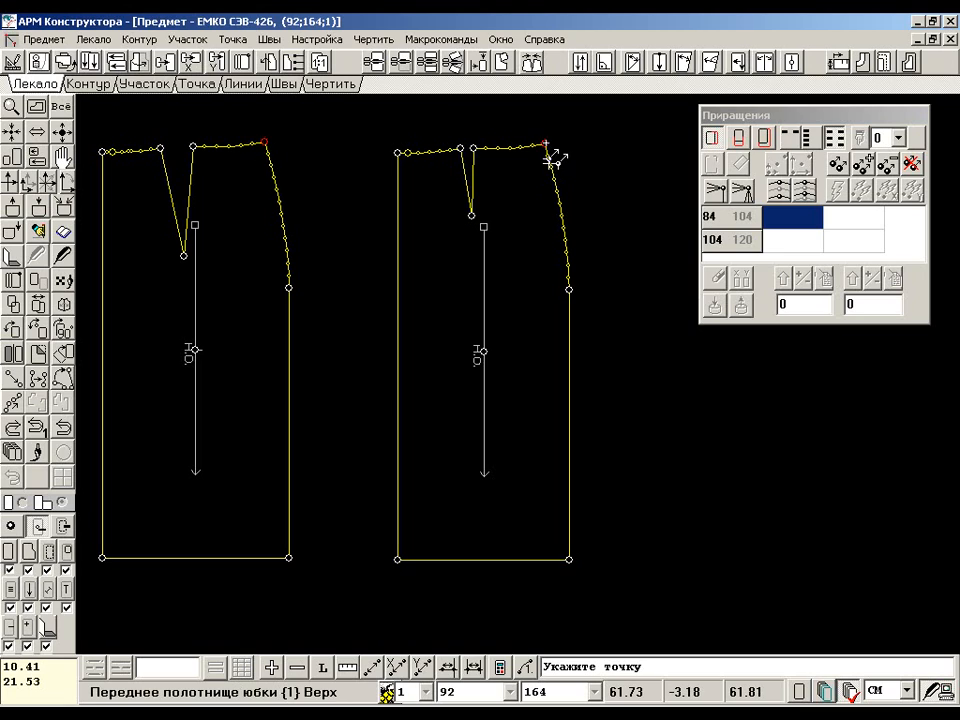
Group the two upper dart points of the back panel, and likewise the two of the front panel.
{"action": "left_click", "coordinate": [839, 165]}
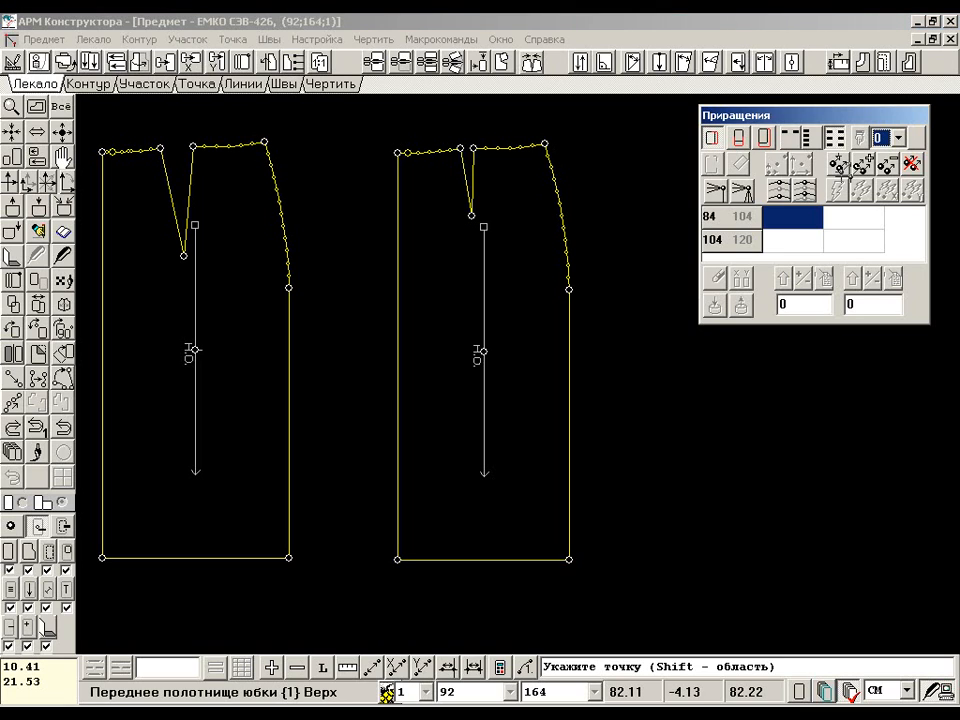
{"action": "left_click", "coordinate": [160, 148]}
{"action": "left_click", "coordinate": [193, 146]}
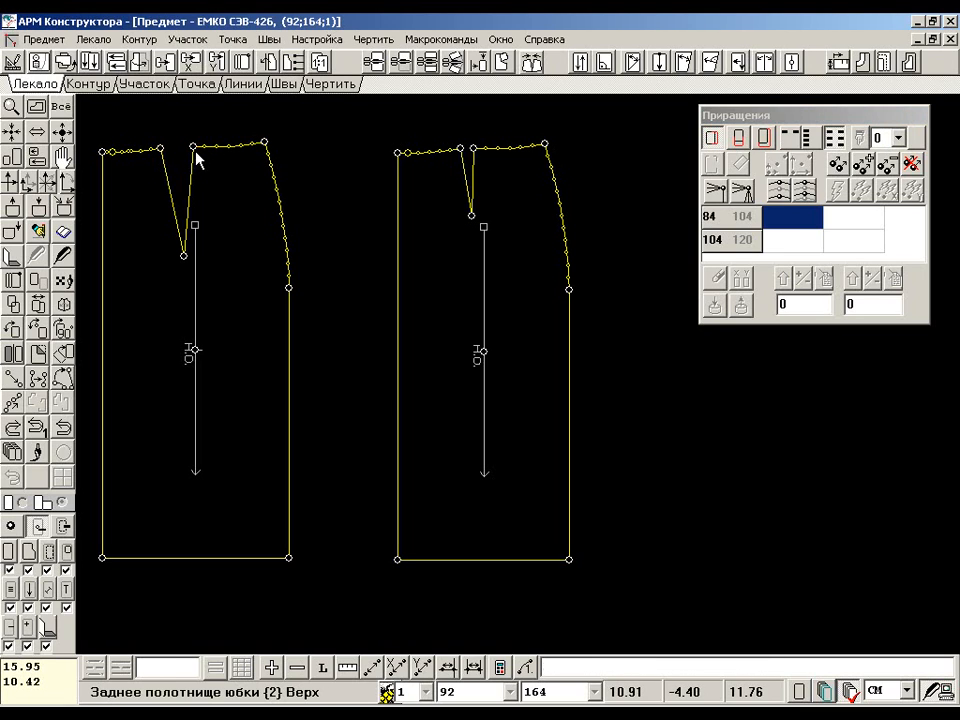
{"action": "left_click", "coordinate": [838, 164]}
{"action": "left_click", "coordinate": [460, 148]}
{"action": "left_click", "coordinate": [473, 148]}
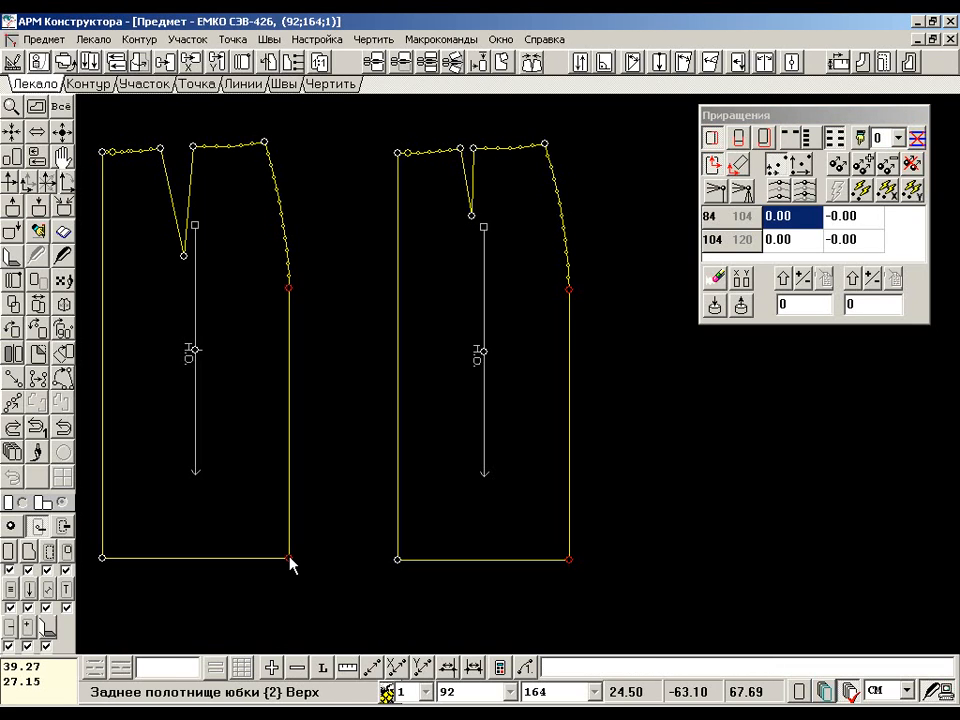
Set the X increment of the side-seam hip and hem points to 1 for both size intervals.
{"action": "left_click_drag", "start_coordinate": [779, 304], "coordinate": [787, 305]}
{"action": "type", "text": "1"}
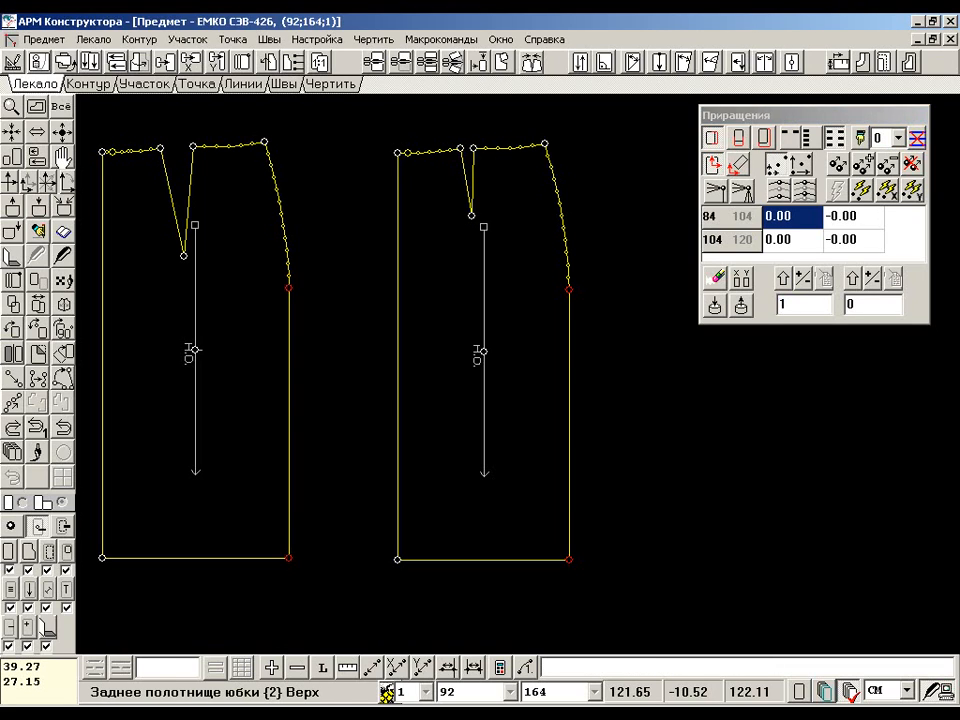
{"action": "left_click", "coordinate": [784, 282]}
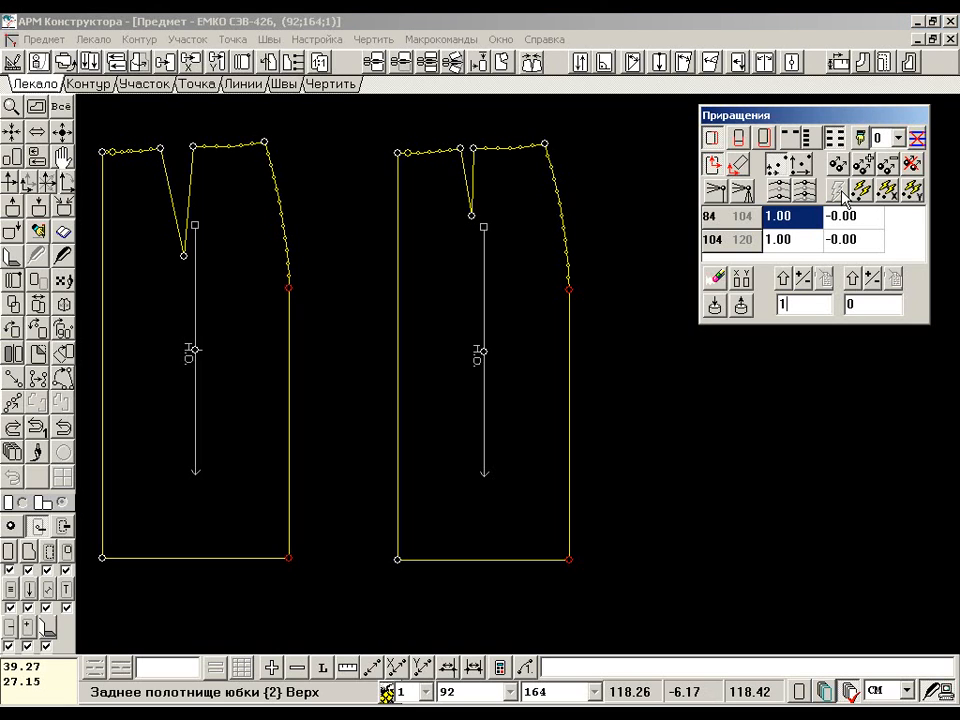
Set the X increments of the side waist points to 1 for 84–104 and 1.2 for 104–120, and apply them.
{"action": "left_click", "coordinate": [265, 144]}
{"action": "type", "text": "1"}
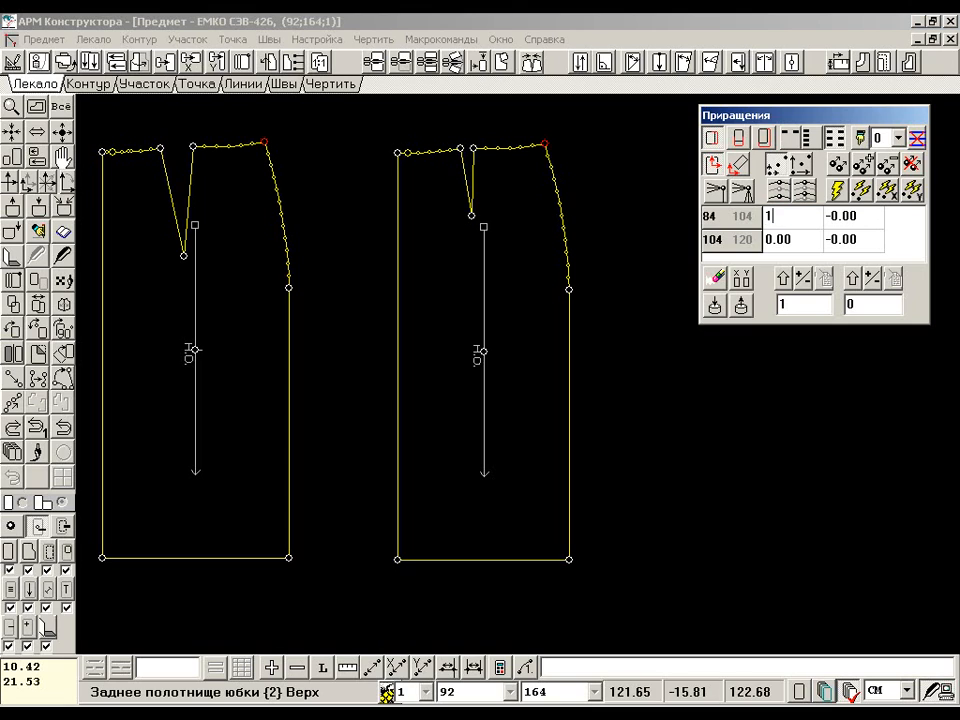
{"action": "key", "text": "Return"}
{"action": "type", "text": "1.2"}
{"action": "left_click", "coordinate": [840, 193]}
Set the X increments of the back dart's upper points to 0.4 for 84–104 and 0.45 for 104–120.
{"action": "left_click", "coordinate": [193, 147]}
{"action": "left_click", "coordinate": [160, 149]}
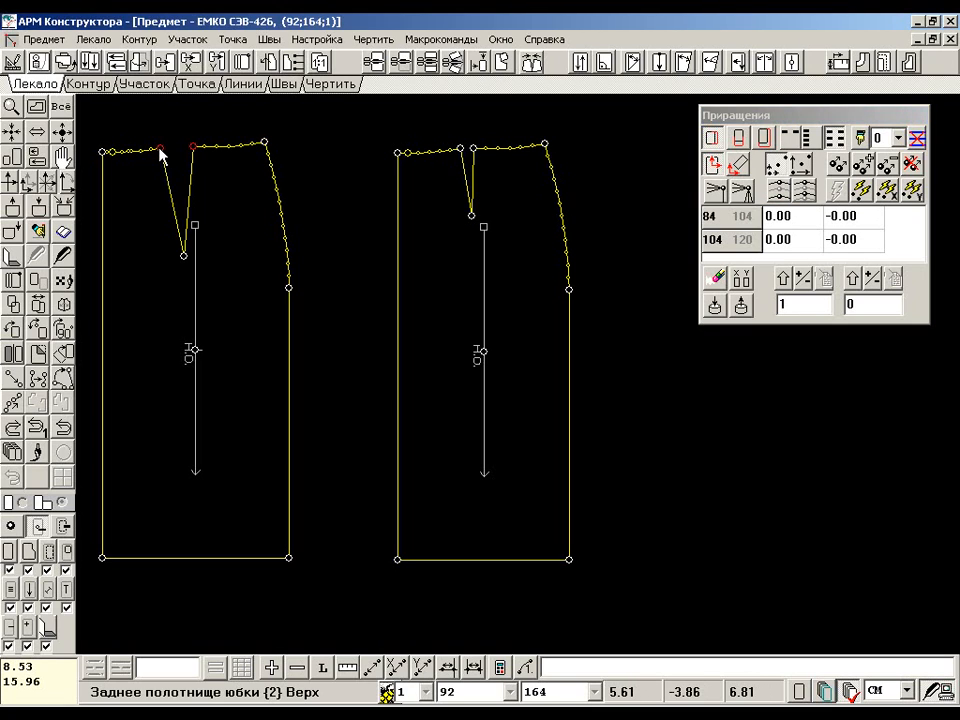
{"action": "left_click_drag", "start_coordinate": [767, 220], "coordinate": [812, 218]}
{"action": "type", "text": "0.4"}
{"action": "key", "text": "Return"}
{"action": "type", "text": "0.45"}
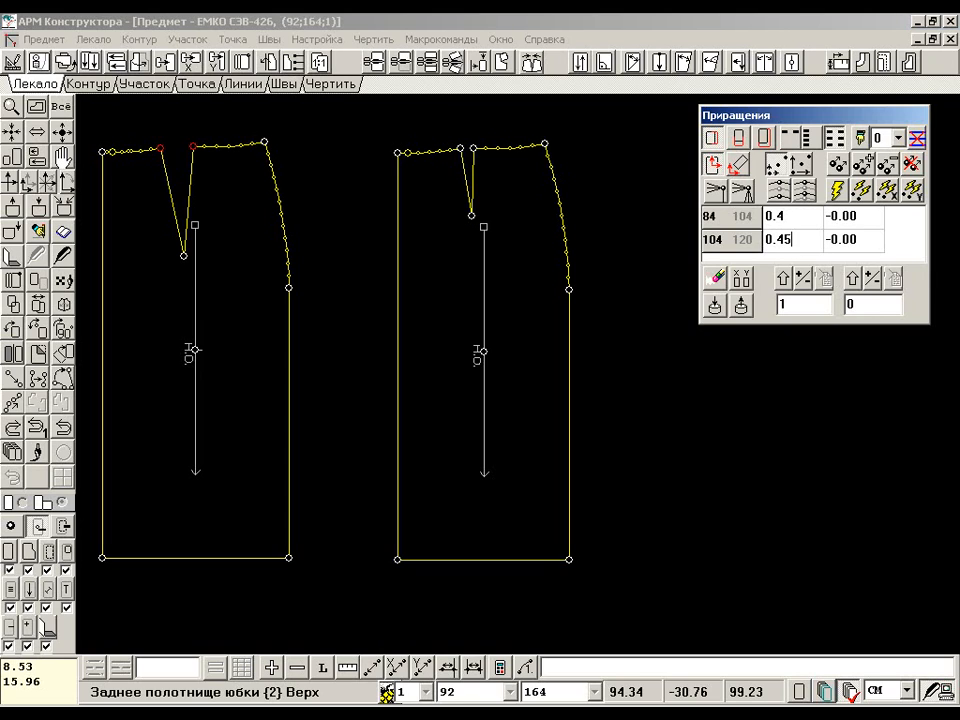
{"action": "key", "text": "Return"}
Grade the back dart tip with X increments of 0.4 and 0.45 and a Y increment of -0.1 for both intervals.
{"action": "left_click", "coordinate": [184, 256]}
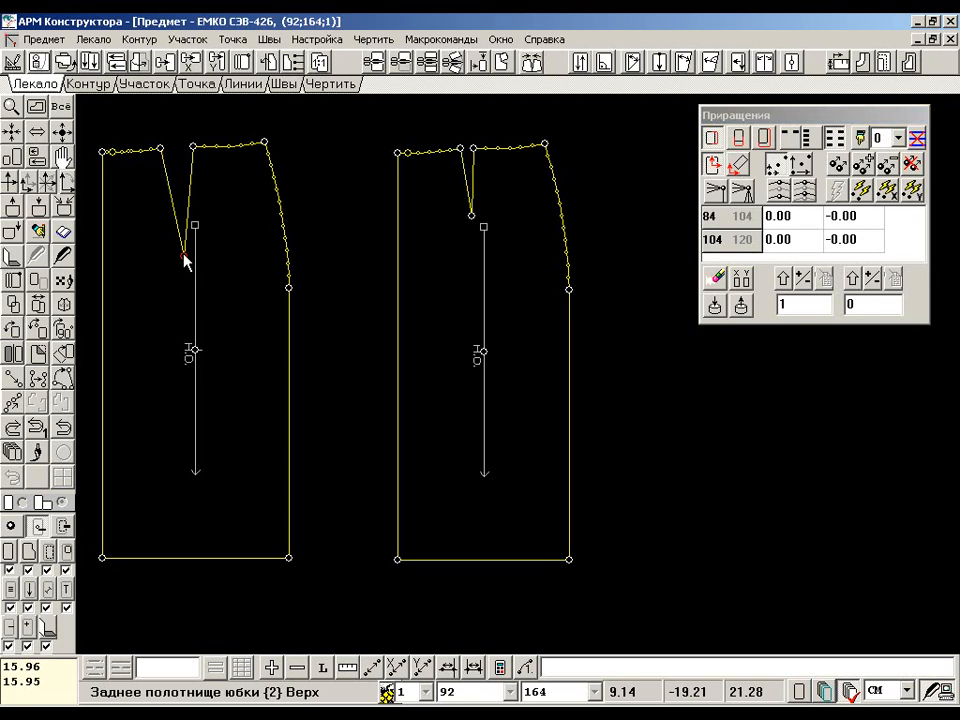
{"action": "double_click", "coordinate": [785, 219]}
{"action": "type", "text": "0.4"}
{"action": "key", "text": "Return"}
{"action": "type", "text": "0.45"}
{"action": "key", "text": "Return"}
{"action": "type", "text": "-0.1"}
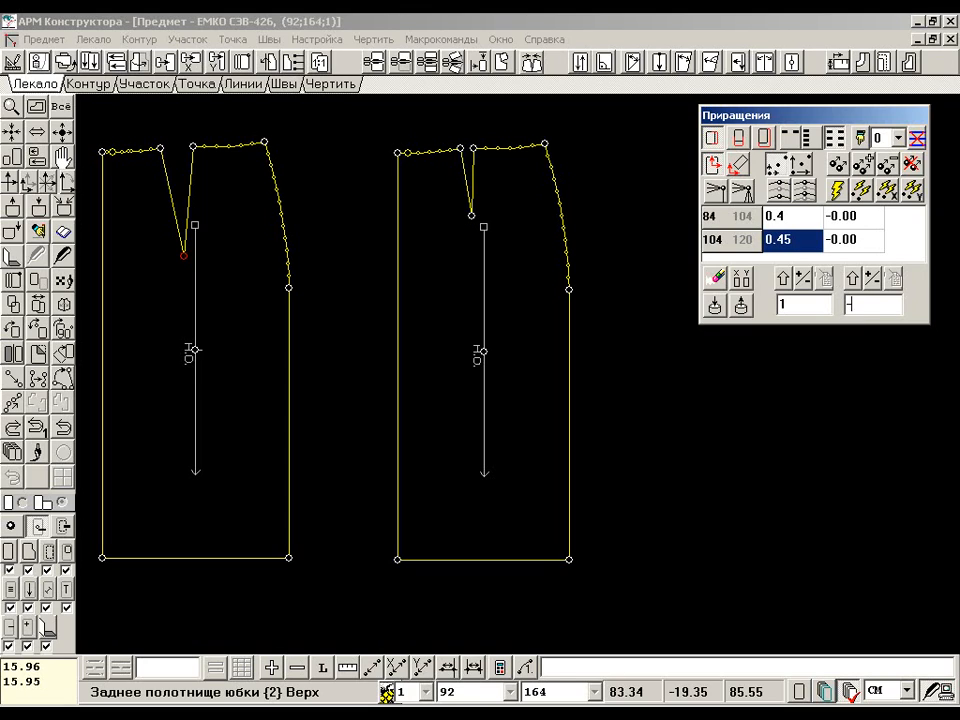
{"action": "left_click", "coordinate": [853, 280]}
{"action": "left_click", "coordinate": [840, 191]}
Grade the front dart's upper points with X increments of 0.3 and 0.35 and a Y increment of 0.05 for 84–104.
{"action": "left_click", "coordinate": [477, 152]}
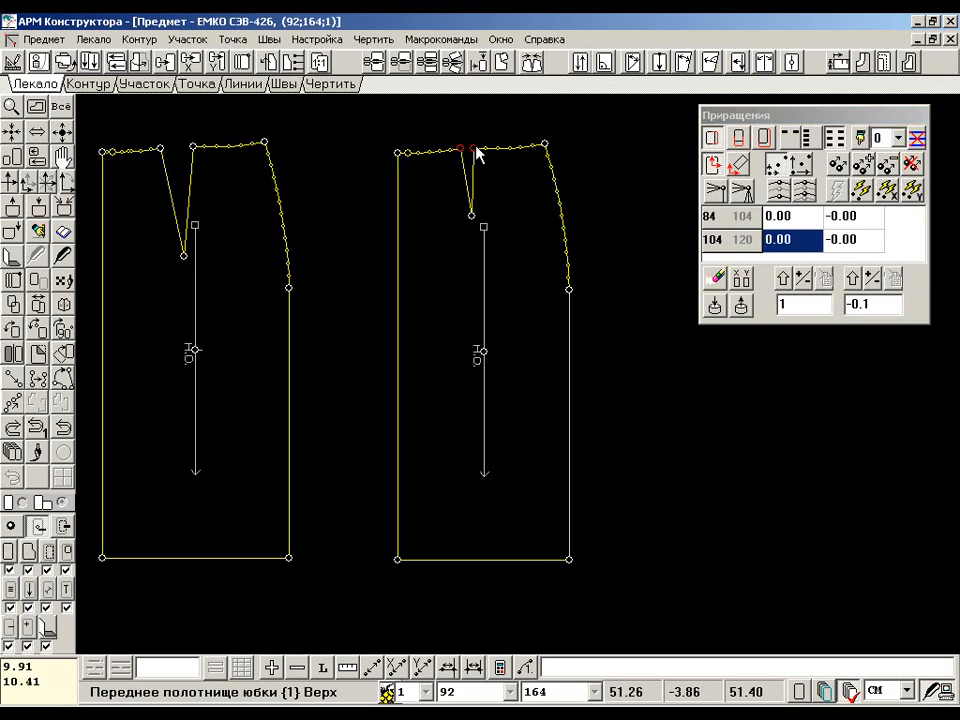
{"action": "left_click", "coordinate": [785, 221]}
{"action": "type", "text": "0.3"}
{"action": "key", "text": "Down"}
{"action": "type", "text": "0.35"}
{"action": "left_click", "coordinate": [857, 218]}
{"action": "type", "text": "0.05"}
{"action": "left_click", "coordinate": [838, 191]}
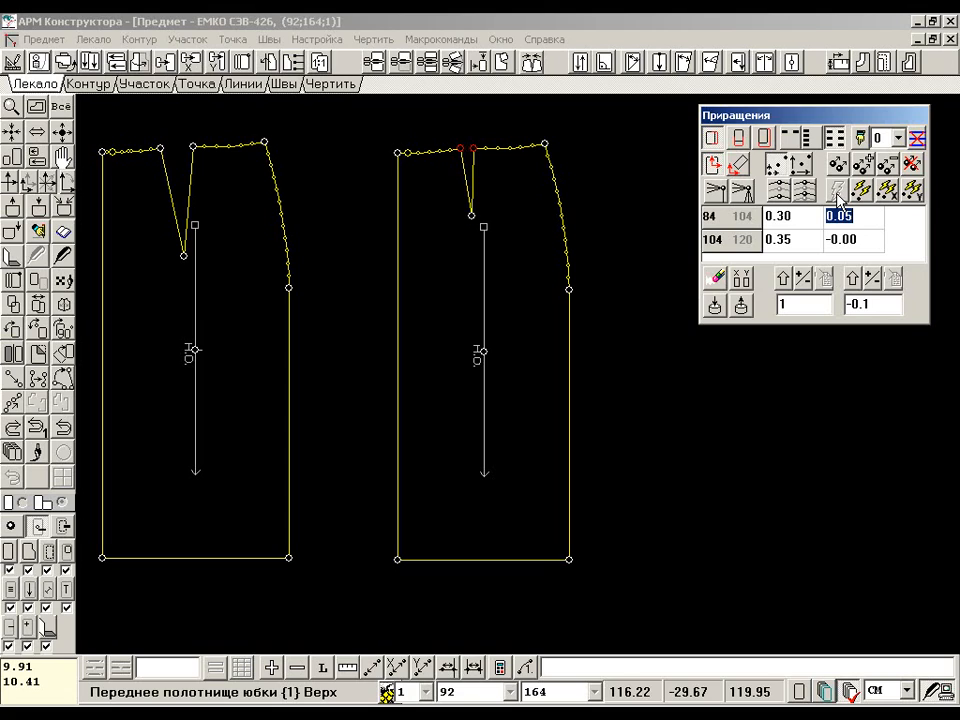
Grade the front dart tip with X increments of 0.3 and 0.35 and a Y increment of -0.1 for 104–120.
{"action": "left_click", "coordinate": [469, 218]}
{"action": "left_click", "coordinate": [769, 216]}
{"action": "type", "text": "0.3"}
{"action": "left_click", "coordinate": [790, 240]}
{"action": "type", "text": "0.3"}
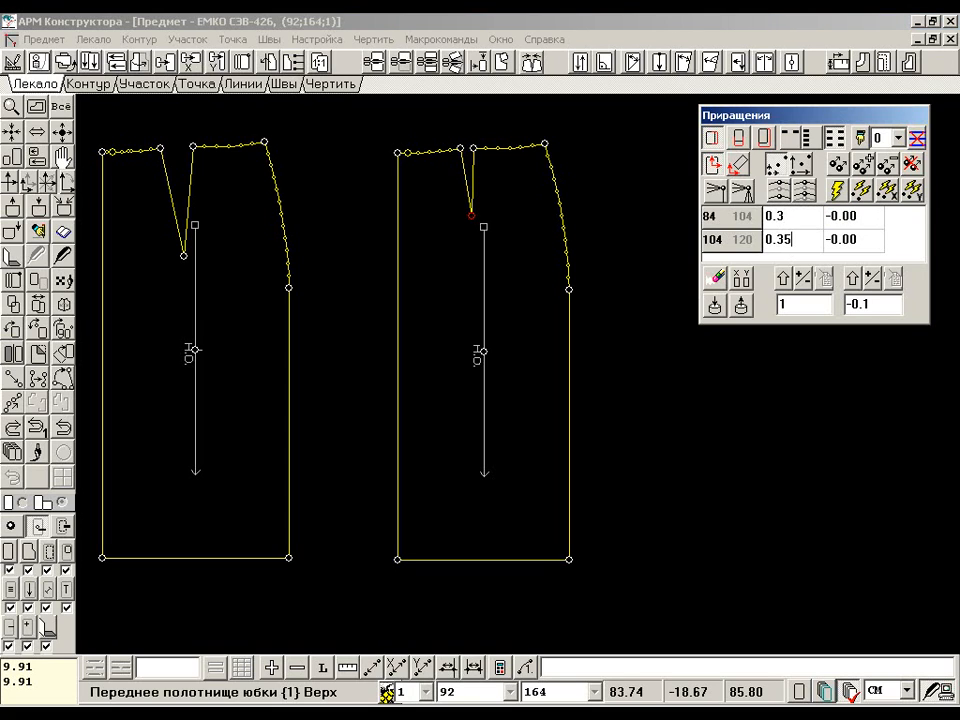
{"action": "type", "text": "5"}
{"action": "left_click", "coordinate": [845, 241]}
{"action": "type", "text": "-0.1"}
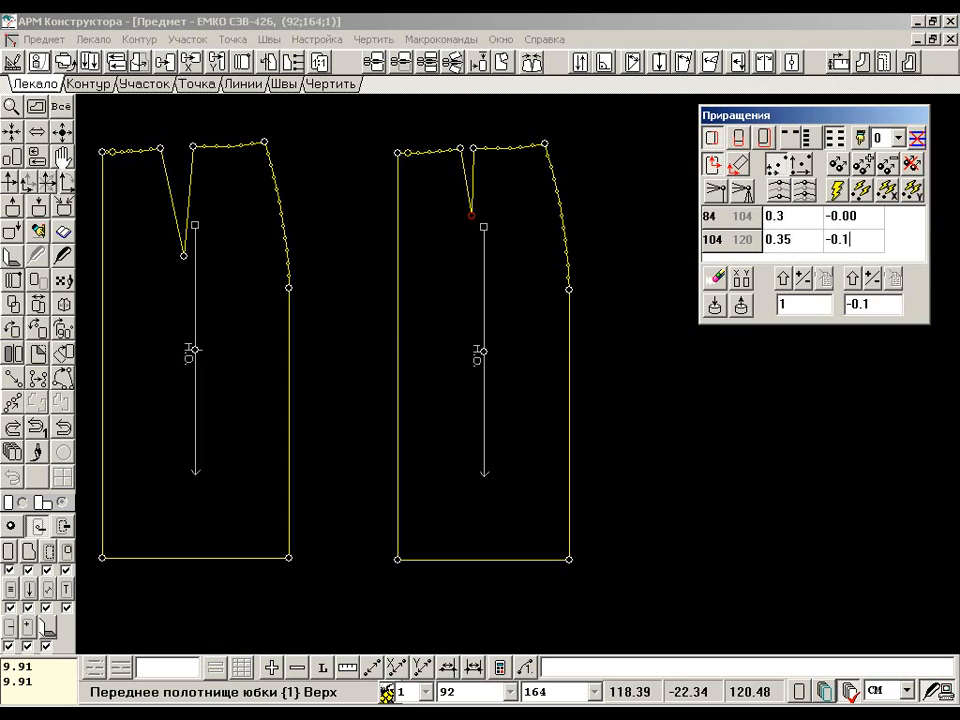
{"action": "left_click", "coordinate": [842, 190]}
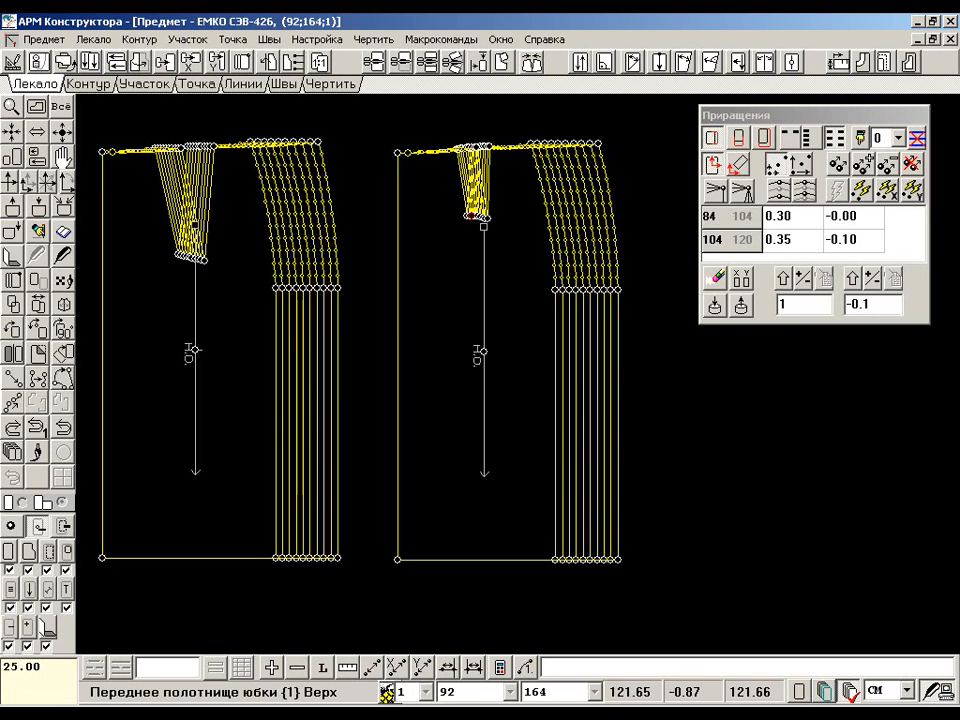
Switch to height grading for 158–176 and combine the hem corner points of both skirt panels into one group.
{"action": "left_click", "coordinate": [792, 138]}
{"action": "left_click", "coordinate": [839, 165]}
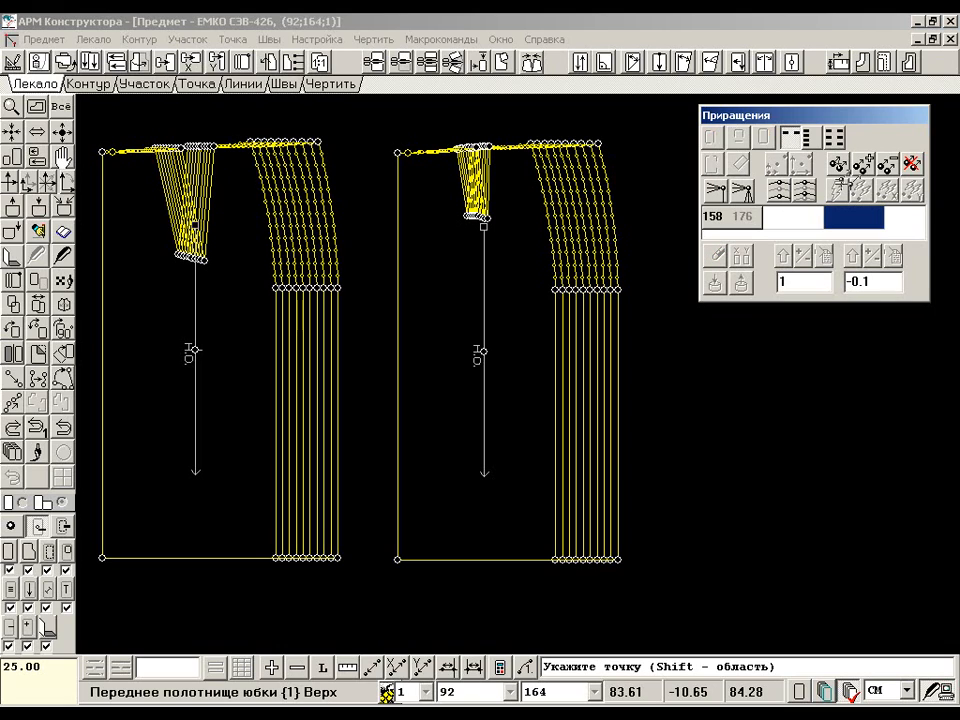
{"action": "left_click", "coordinate": [102, 557]}
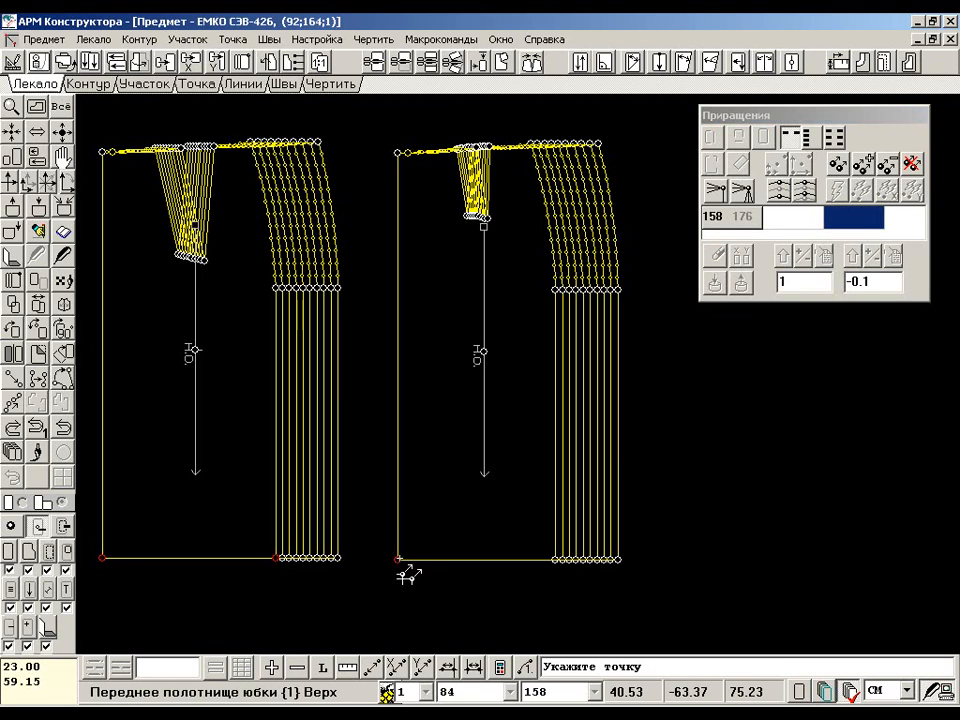
{"action": "left_click", "coordinate": [557, 562]}
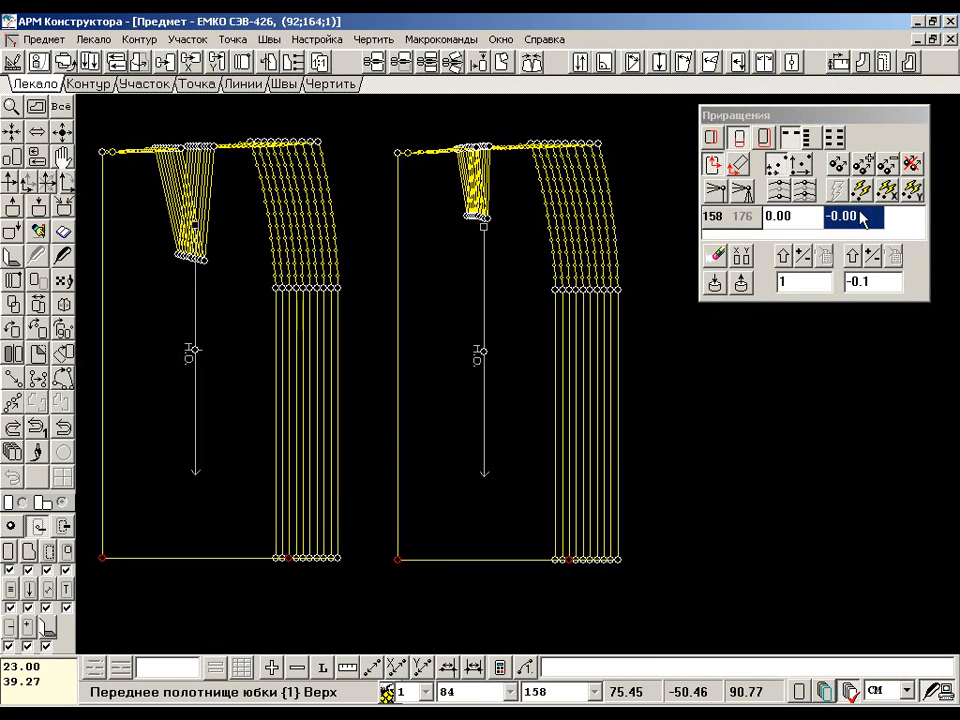
Grade the grouped hem corner points with a Y increment of -2 for heights 158–176.
{"action": "type", "text": "-2"}
{"action": "left_click", "coordinate": [838, 192]}
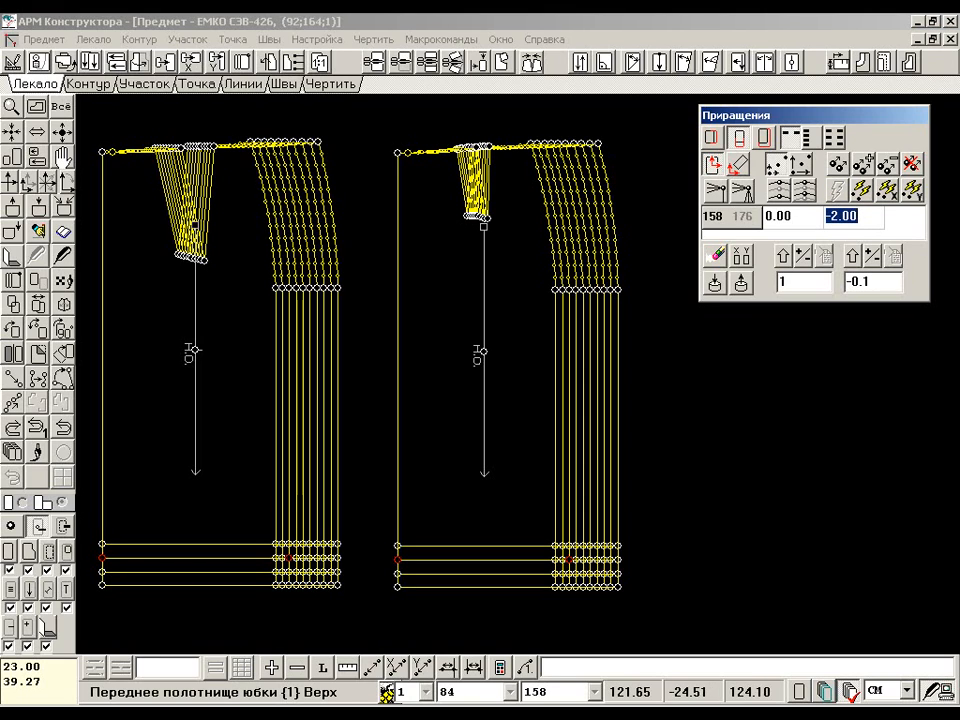
Combine the hip and hem side points of both skirt panels into one group and their waist side points into another.
{"action": "left_click", "coordinate": [838, 165]}
{"action": "left_click", "coordinate": [276, 545]}
{"action": "left_click", "coordinate": [276, 289]}
{"action": "left_click", "coordinate": [555, 289]}
{"action": "left_click", "coordinate": [555, 546]}
{"action": "right_click", "coordinate": [642, 601]}
{"action": "left_click", "coordinate": [838, 165]}
{"action": "left_click", "coordinate": [318, 142]}
{"action": "left_click", "coordinate": [598, 143]}
{"action": "right_click", "coordinate": [613, 155]}
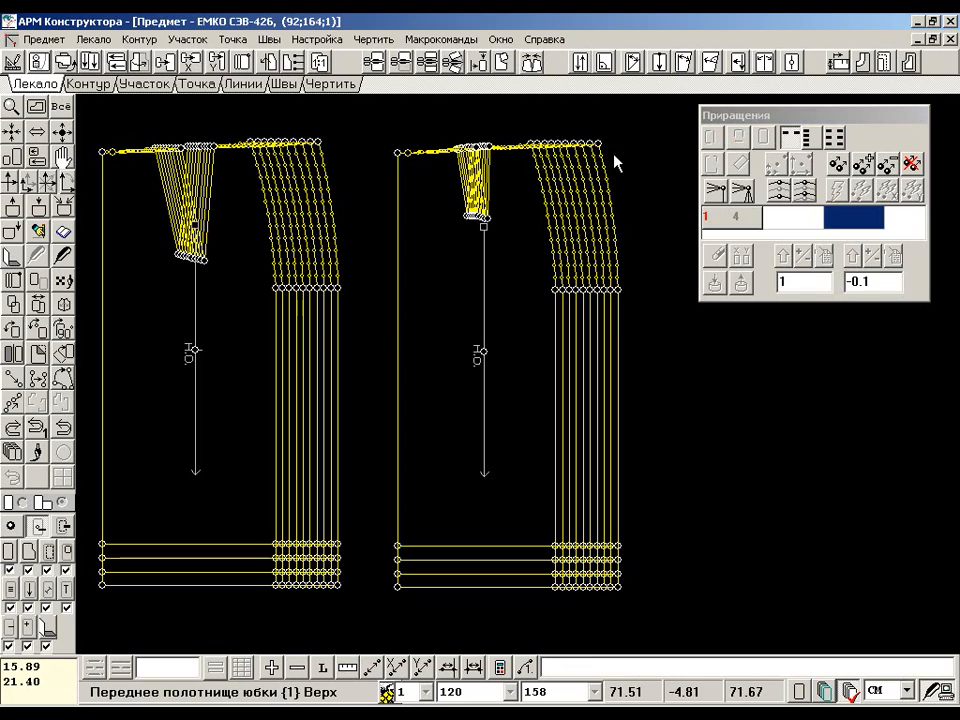
Grade the grouped hip and hem side points with the preset X increment of 1 for fullness groups 1–4.
{"action": "left_click", "coordinate": [568, 290]}
{"action": "left_click", "coordinate": [784, 258]}
{"action": "left_click", "coordinate": [836, 191]}
Grade the grouped waist side points of both panels with an X increment of 0.5 for fullness groups 1–4.
{"action": "left_click", "coordinate": [547, 146]}
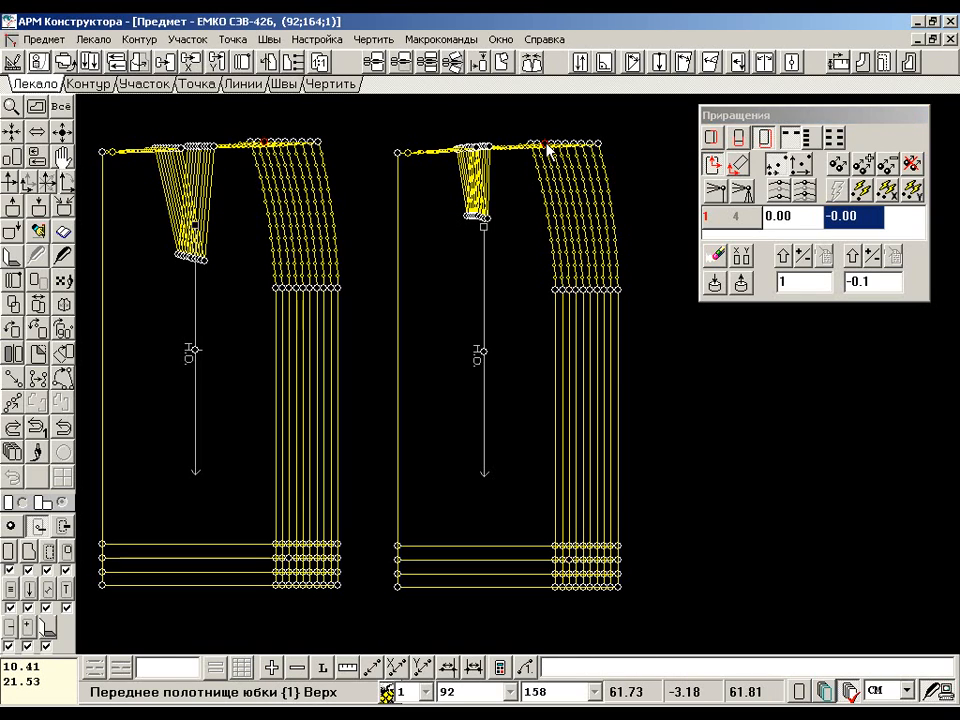
{"action": "left_click", "coordinate": [790, 219]}
{"action": "key", "text": "BackSpace"}
{"action": "key", "text": "BackSpace"}
{"action": "type", "text": "5"}
{"action": "left_click", "coordinate": [838, 190]}
Grade the back dart's upper points for fullness 1–4 with X increments of 0.6 for the side-seam point and 0.3 for the other.
{"action": "left_click", "coordinate": [11, 106]}
{"action": "left_click_drag", "start_coordinate": [97, 282], "coordinate": [353, 107]}
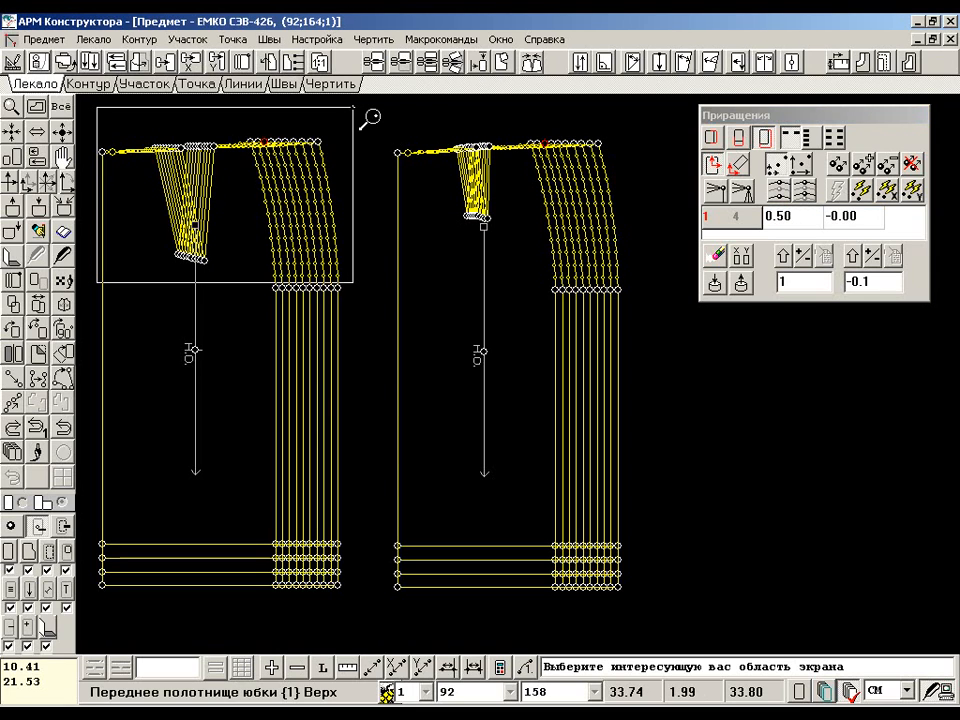
{"action": "left_click", "coordinate": [427, 233]}
{"action": "left_click", "coordinate": [790, 219]}
{"action": "key", "text": "BackSpace"}
{"action": "key", "text": "BackSpace"}
{"action": "type", "text": "6"}
{"action": "left_click", "coordinate": [334, 238]}
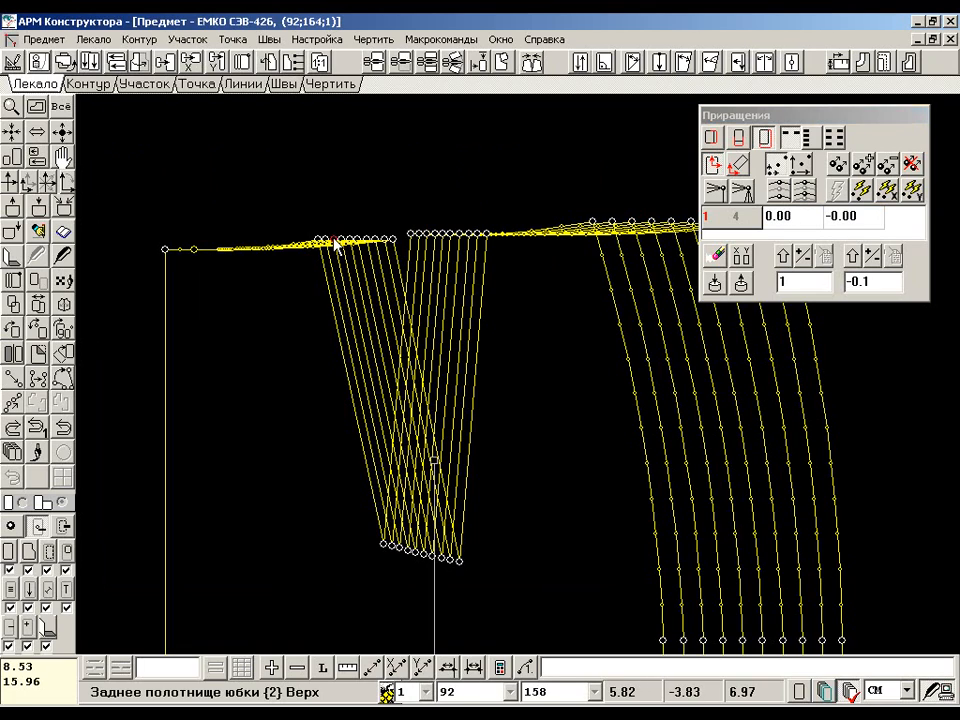
{"action": "left_click", "coordinate": [767, 217]}
{"action": "double_click", "coordinate": [767, 218]}
{"action": "type", "text": "0.3"}
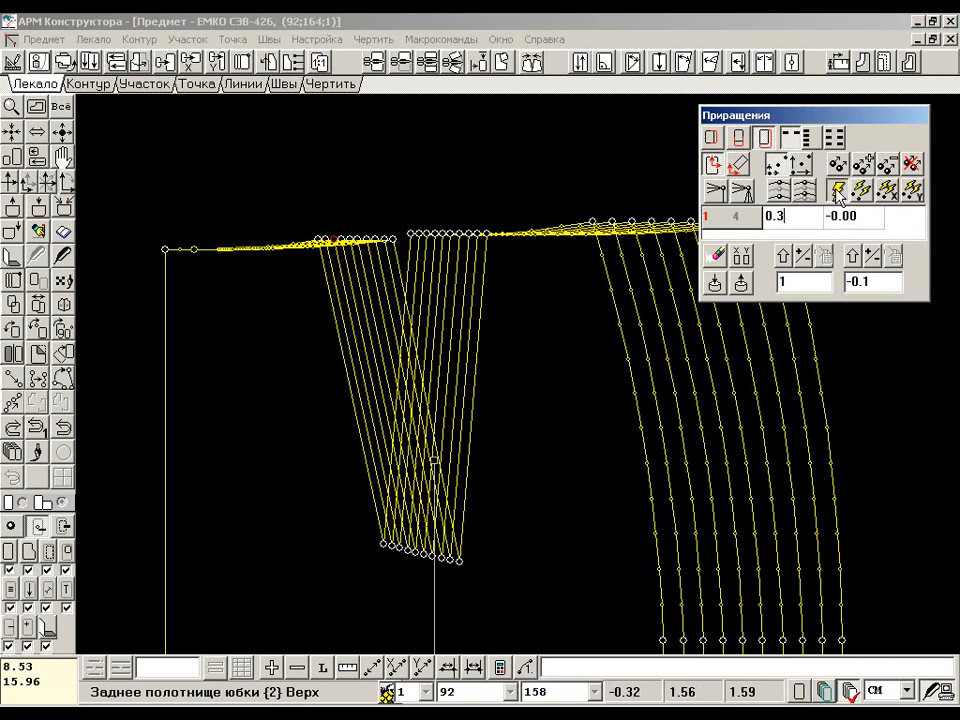
Grade the back dart tip with an X increment of 0.45 for fullness groups 1–4.
{"action": "left_click", "coordinate": [400, 548]}
{"action": "double_click", "coordinate": [767, 216]}
{"action": "type", "text": "0.45"}
{"action": "key", "text": "Return"}
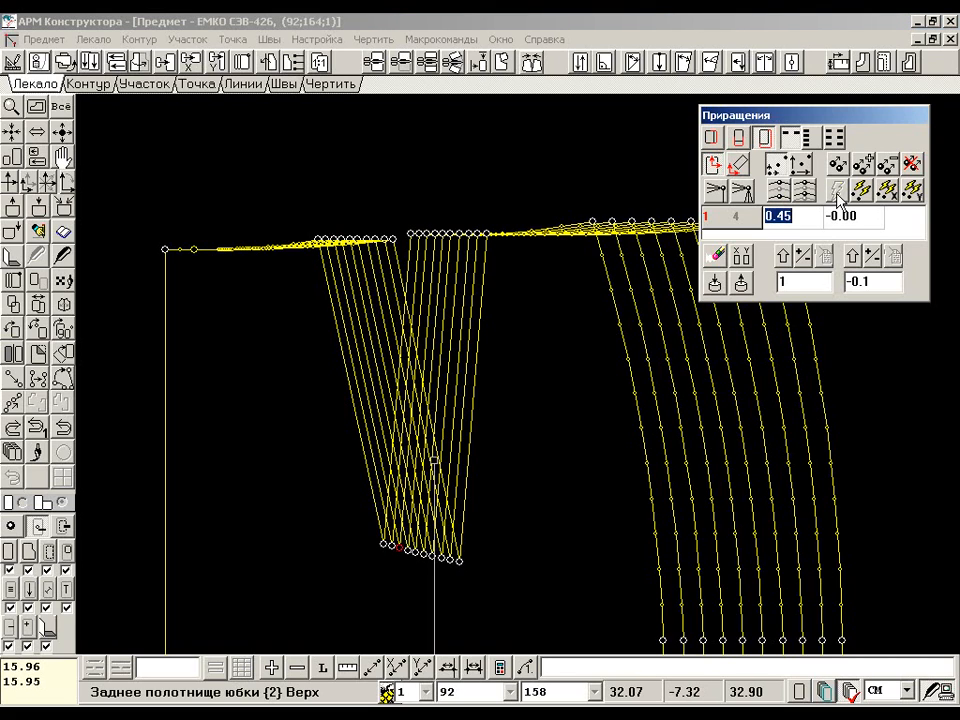
Grade the front dart for fullness 1–4 with an X increment of 0.3 on its side-seam upper point and 0.15 on its tip.
{"action": "left_click", "coordinate": [37, 108]}
{"action": "left_click_drag", "start_coordinate": [383, 263], "coordinate": [626, 98]}
{"action": "left_click", "coordinate": [331, 319]}
{"action": "double_click", "coordinate": [766, 217]}
{"action": "type", "text": "0.3"}
{"action": "key", "text": "Return"}
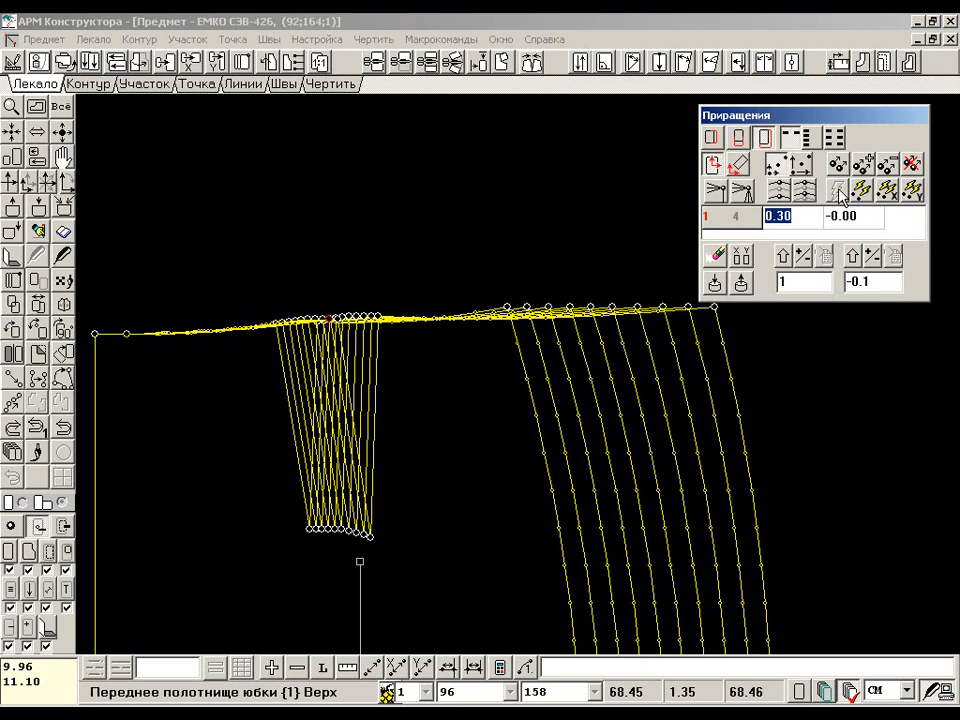
{"action": "left_click", "coordinate": [320, 529]}
{"action": "double_click", "coordinate": [766, 217]}
{"action": "type", "text": "0.15"}
{"action": "key", "text": "Return"}
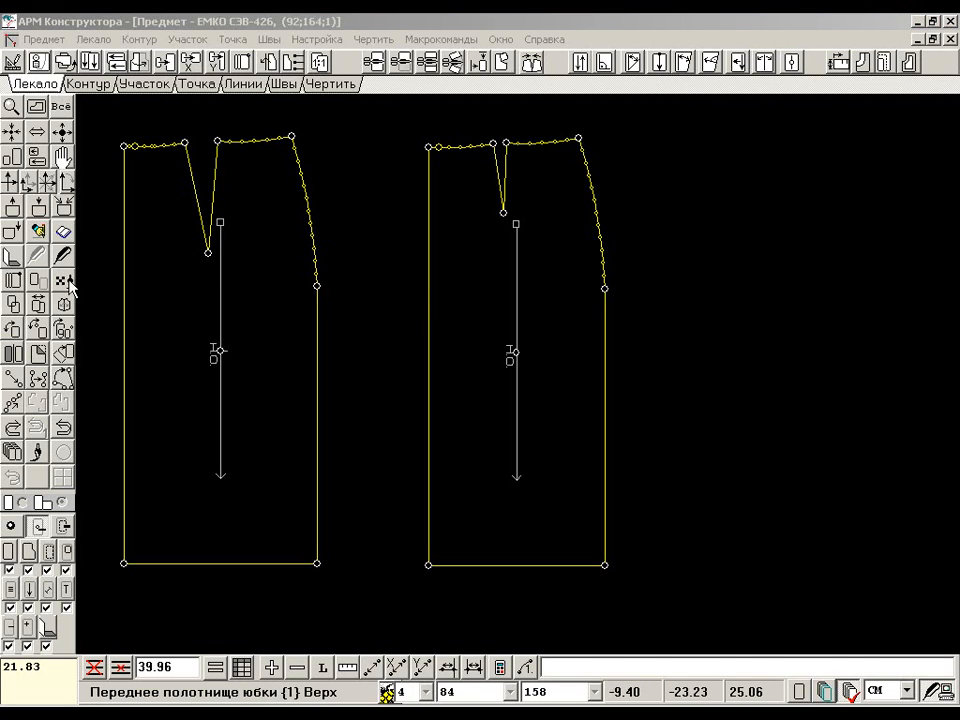
Display the skirt panels in all sizes at height 164 for fullness group 1.
{"action": "left_click", "coordinate": [66, 281]}
{"action": "left_click", "coordinate": [316, 310]}
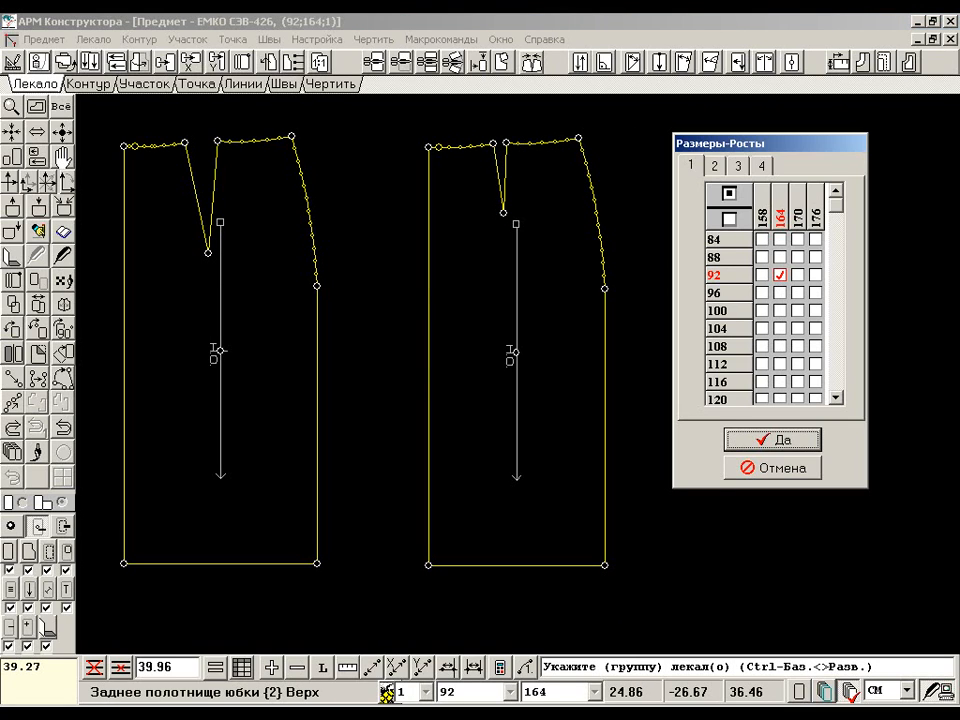
{"action": "left_click", "coordinate": [729, 219]}
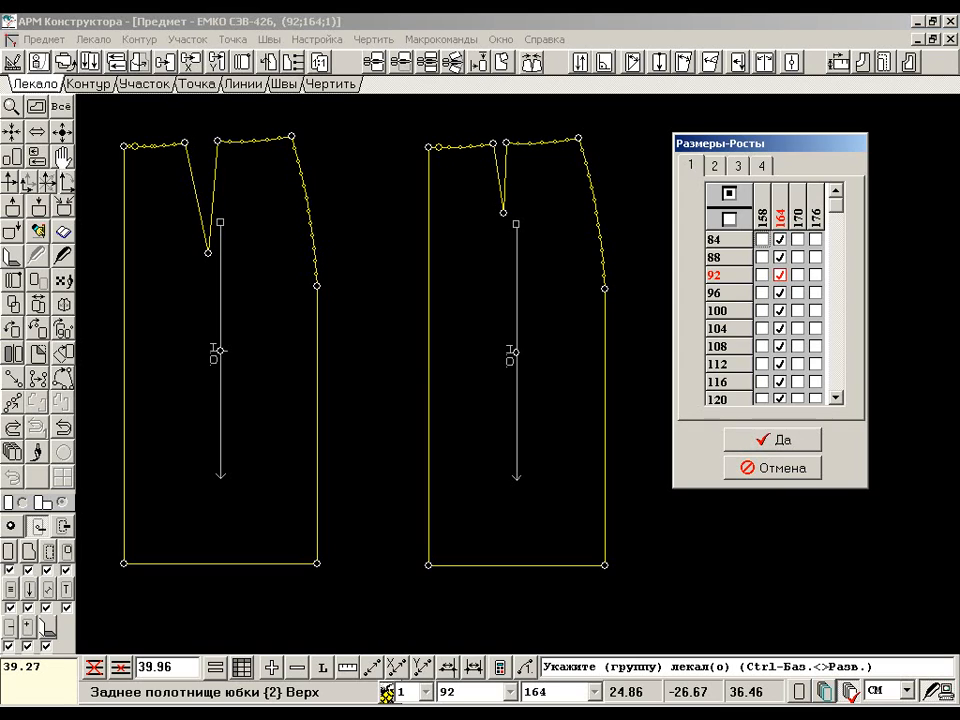
{"action": "left_click", "coordinate": [780, 439]}
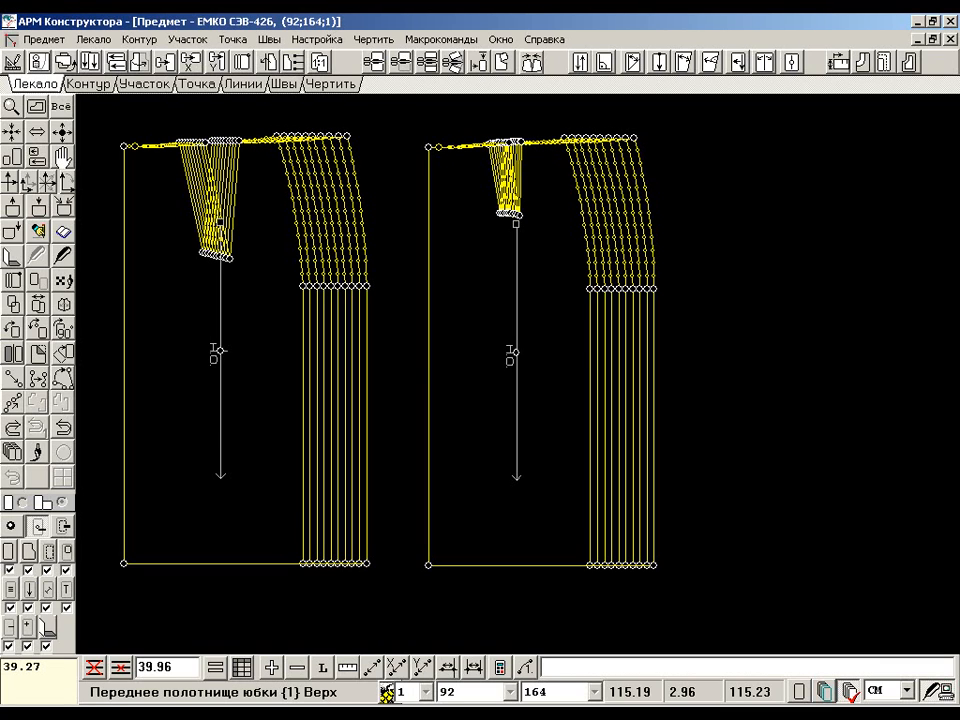
Display size 92 at height 164 across fullness groups 1–4, and close the skirt document.
{"action": "left_click", "coordinate": [63, 282]}
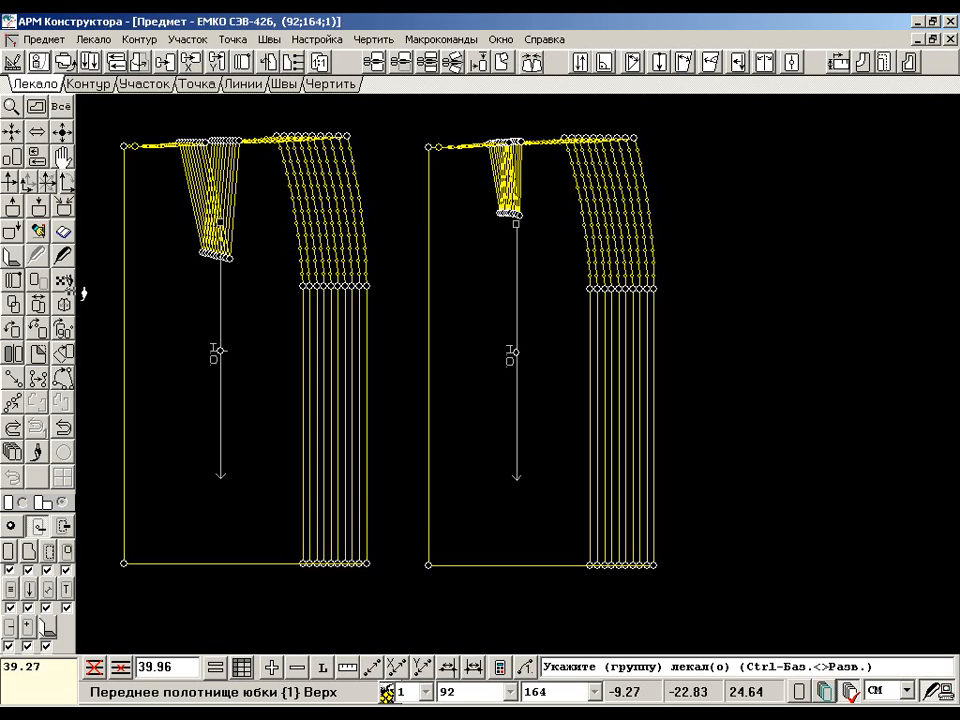
{"action": "left_click", "coordinate": [740, 177]}
{"action": "left_click", "coordinate": [766, 178]}
{"action": "left_click", "coordinate": [801, 284]}
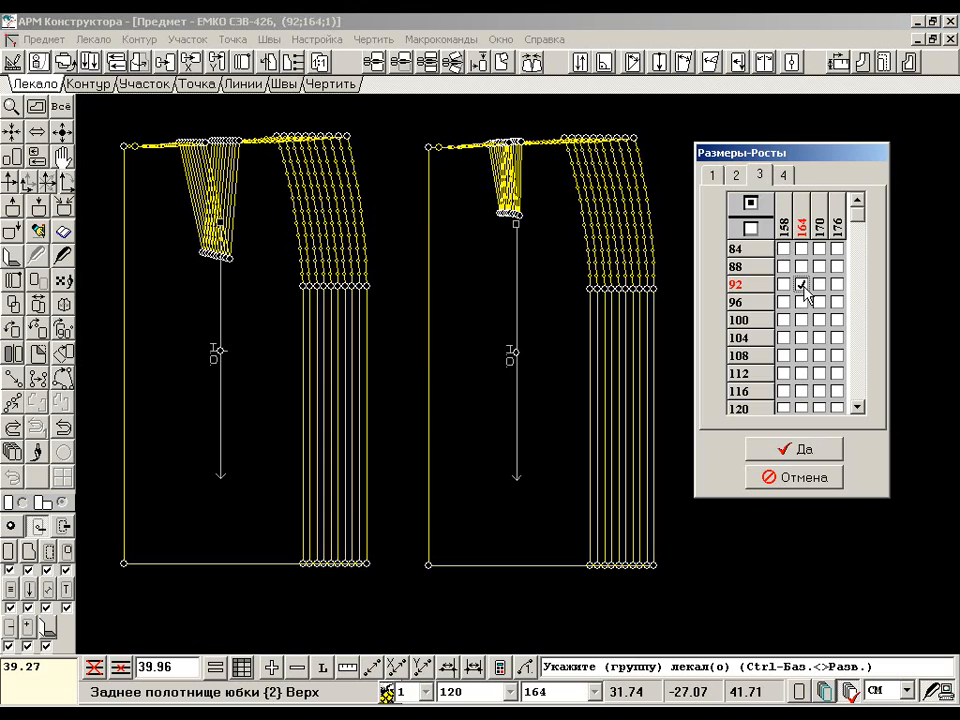
{"action": "left_click", "coordinate": [789, 178]}
{"action": "left_click", "coordinate": [801, 284]}
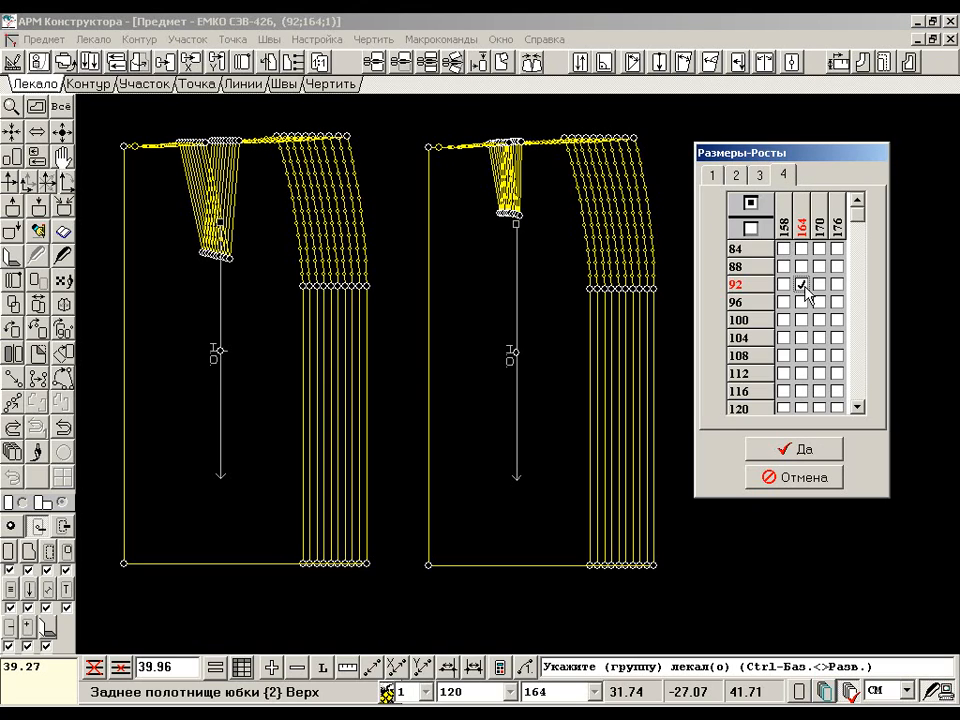
{"action": "left_click", "coordinate": [839, 455]}
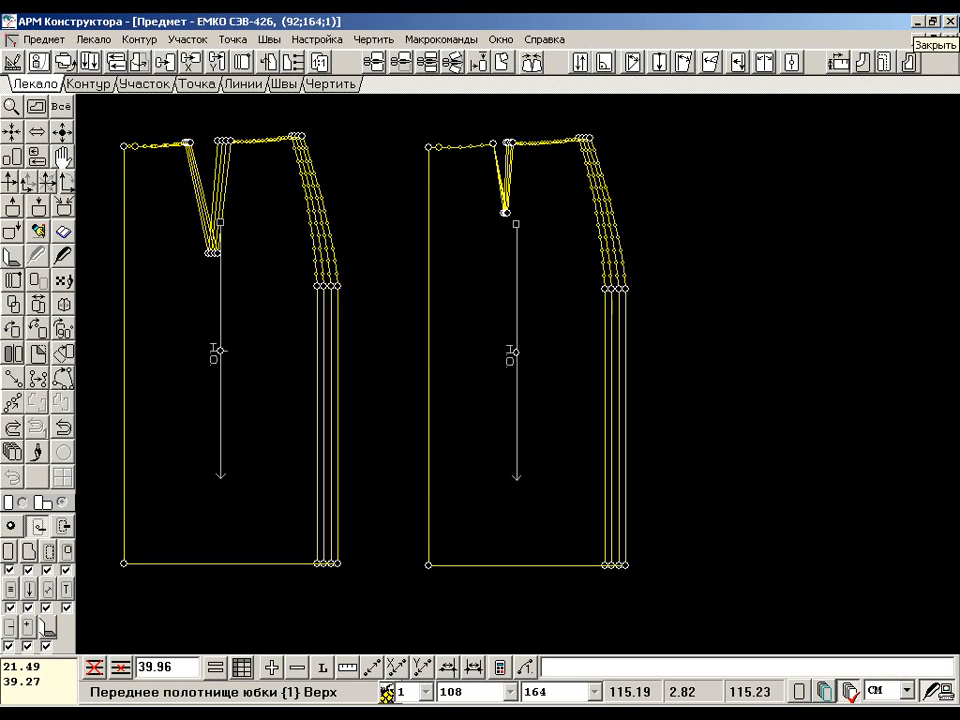
{"action": "left_click", "coordinate": [950, 38]}
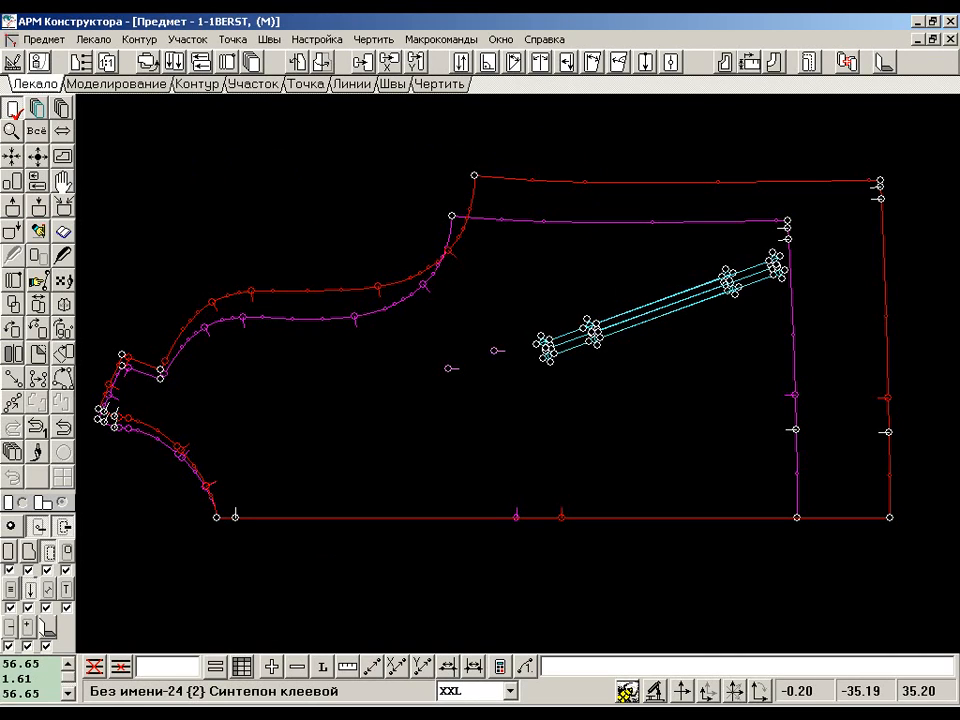
Generate the intermediate sizes between the magenta and red contours of the 1-1BERST pattern.
{"action": "left_click", "coordinate": [808, 62]}
{"action": "left_click", "coordinate": [797, 394]}
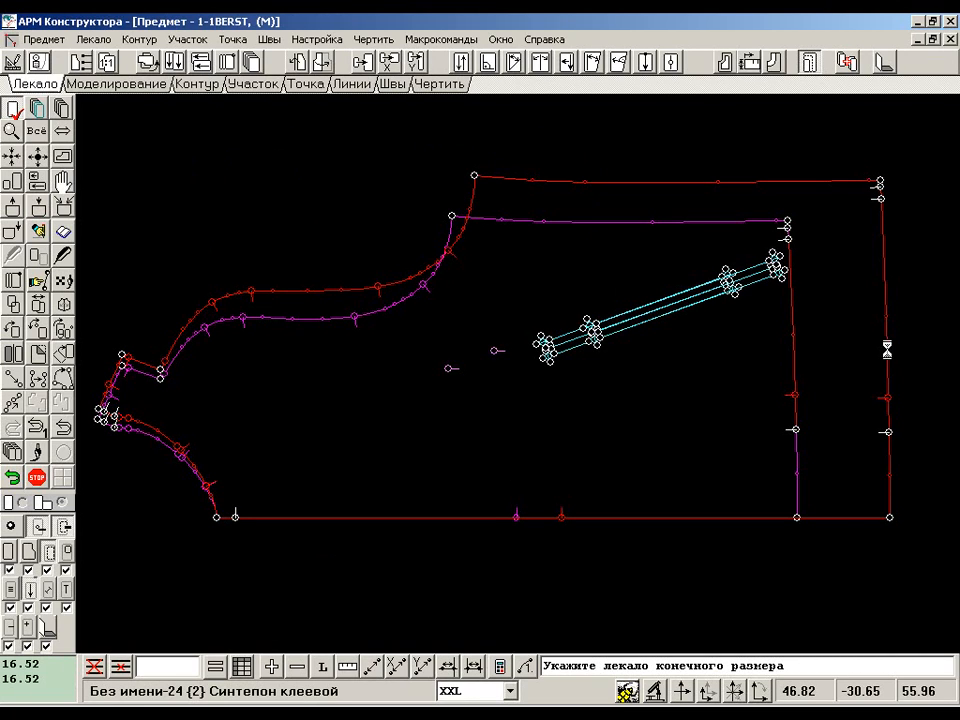
{"action": "left_click", "coordinate": [888, 396]}
In document DZ007, generate the back's intermediate sizes between the purple and yellow contours and between the red and outermost contours.
{"action": "key", "text": "ctrl+F6"}
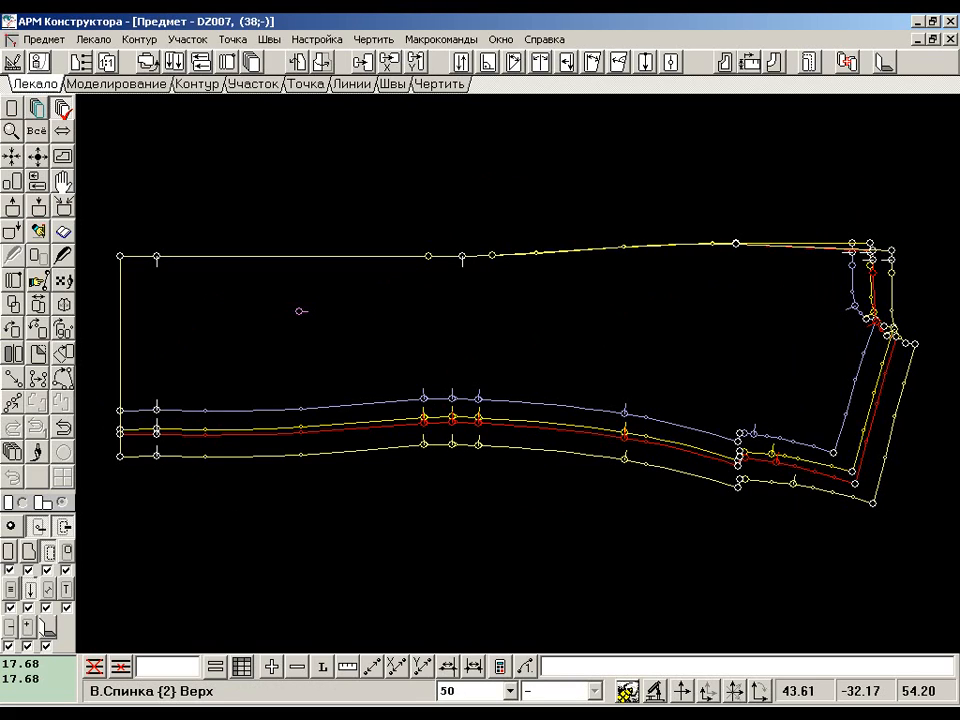
{"action": "key", "text": "Return"}
{"action": "left_click", "coordinate": [516, 481]}
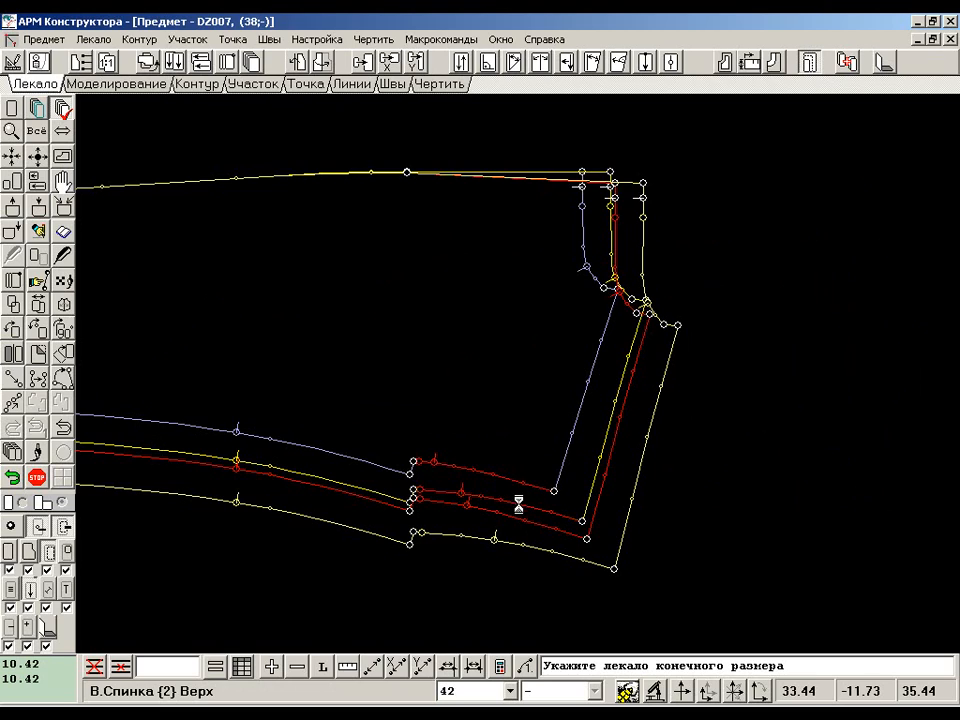
{"action": "left_click", "coordinate": [534, 514]}
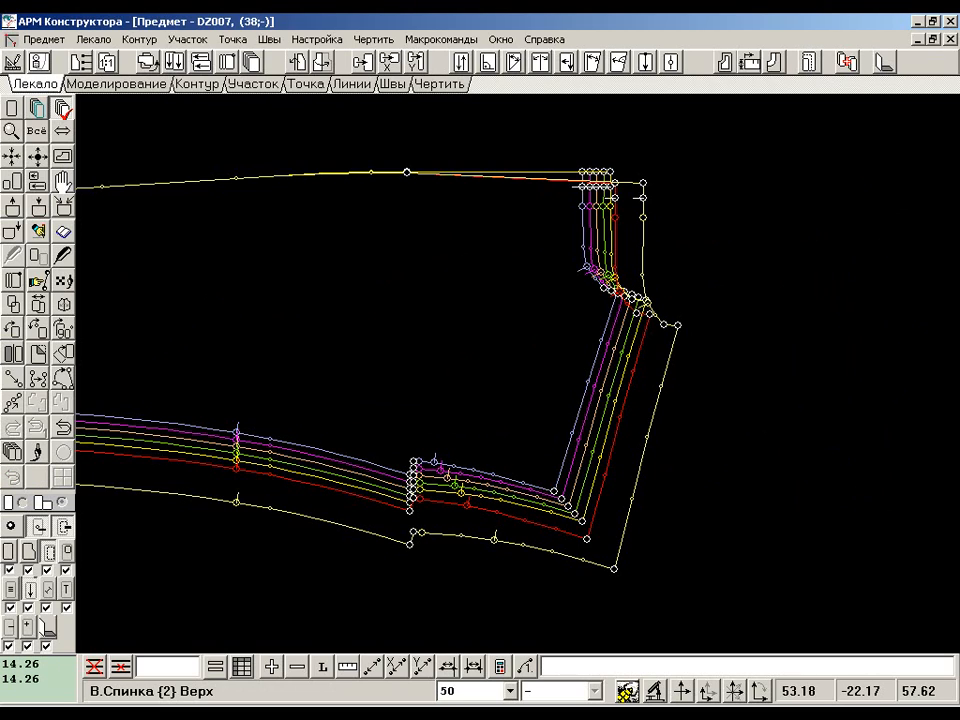
{"action": "key", "text": "Return"}
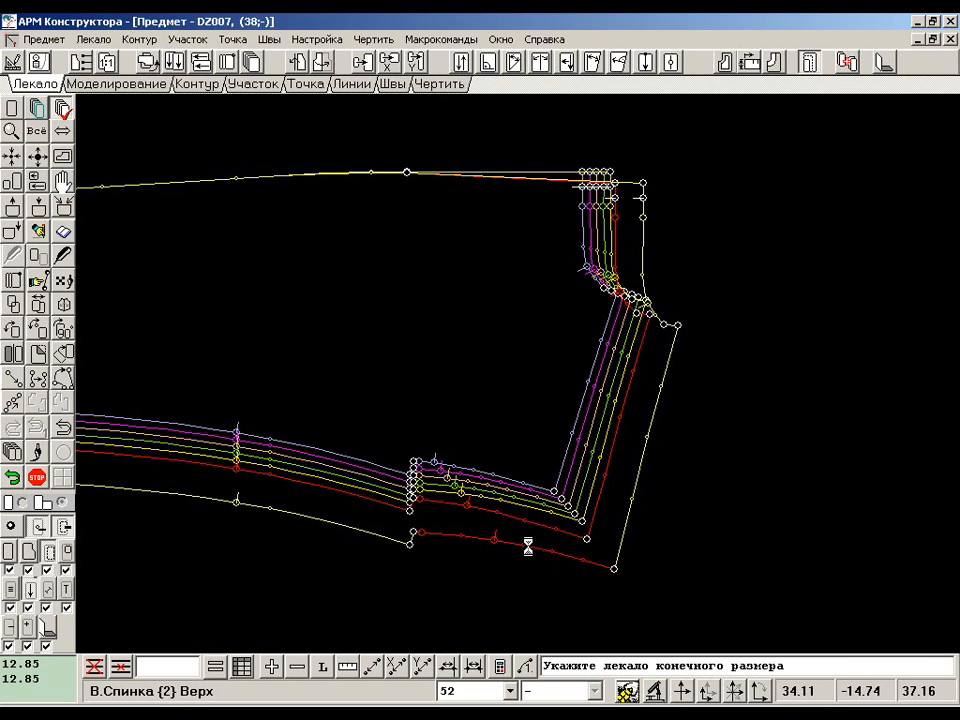
{"action": "left_click", "coordinate": [538, 548]}
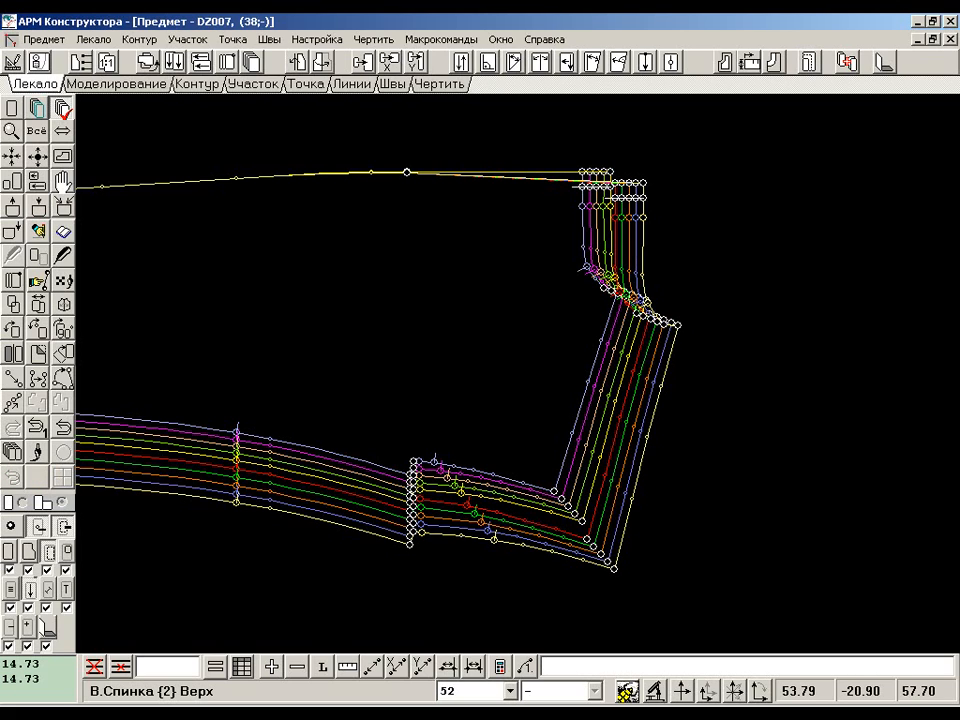
{"action": "key", "text": "Home"}
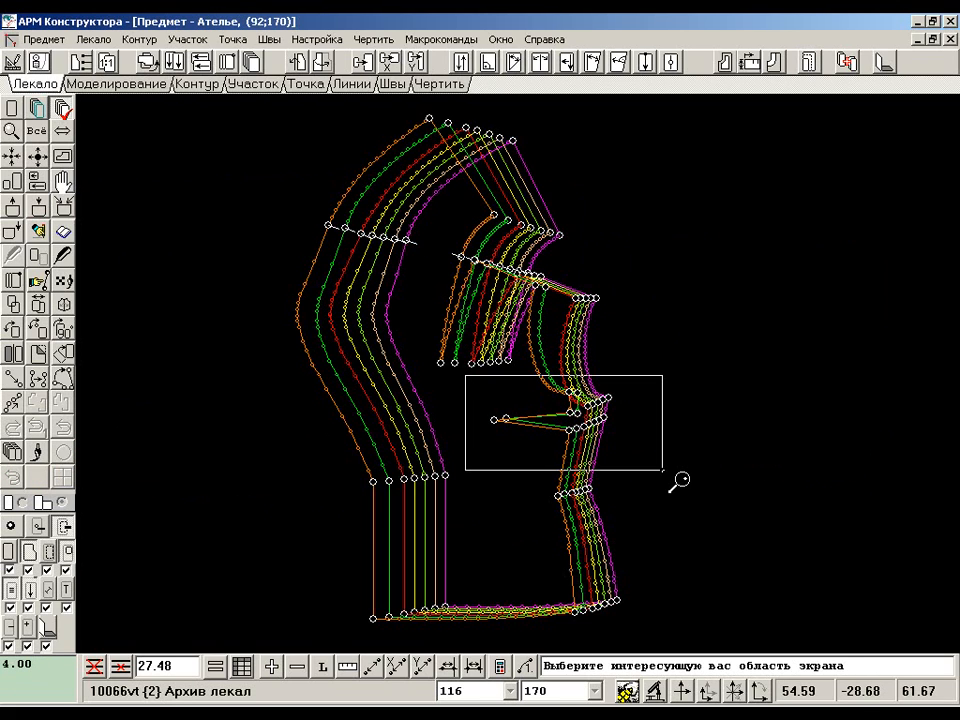
In the Ателье pattern, generate a size contour beyond the magenta one and begin intermediate-size generation from the green contour.
{"action": "left_click", "coordinate": [664, 470]}
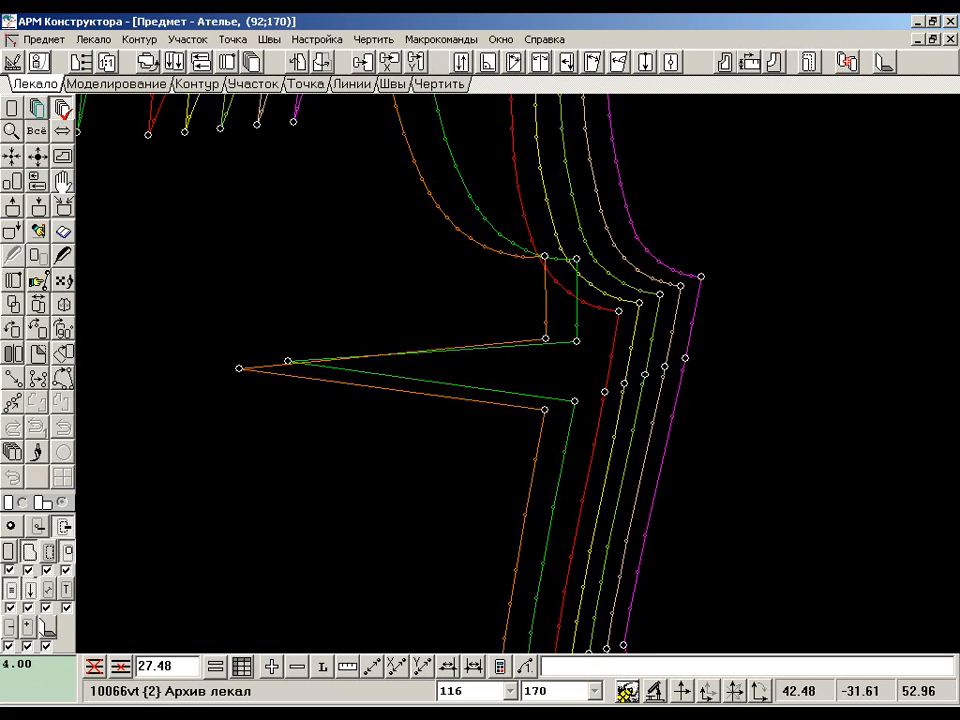
{"action": "left_click", "coordinate": [672, 421]}
{"action": "left_click", "coordinate": [688, 419]}
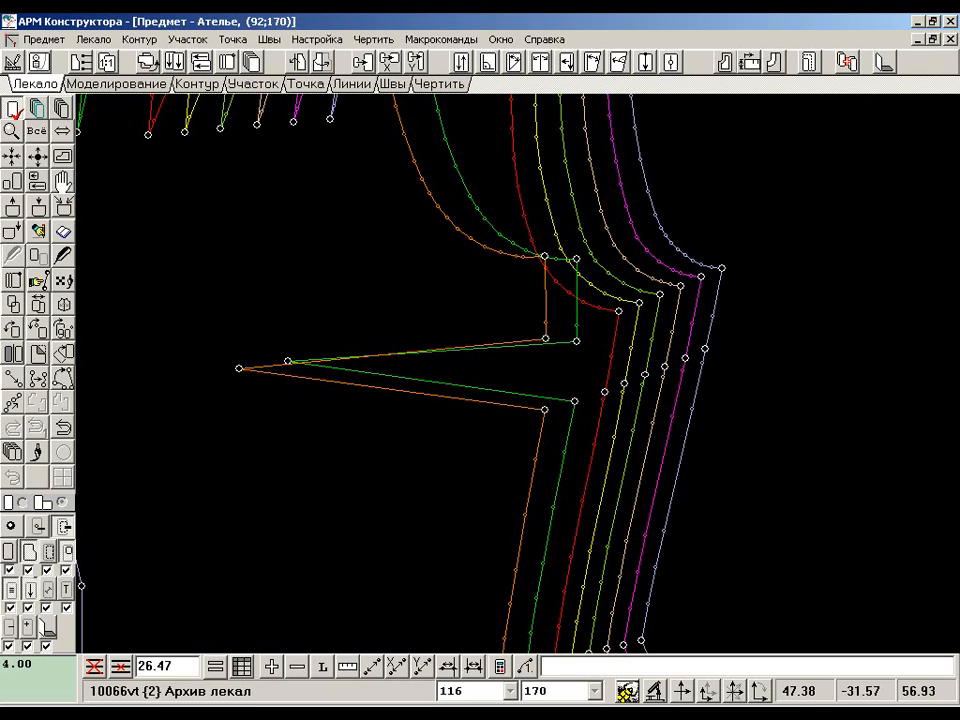
{"action": "left_click", "coordinate": [808, 62]}
{"action": "left_click", "coordinate": [561, 481]}
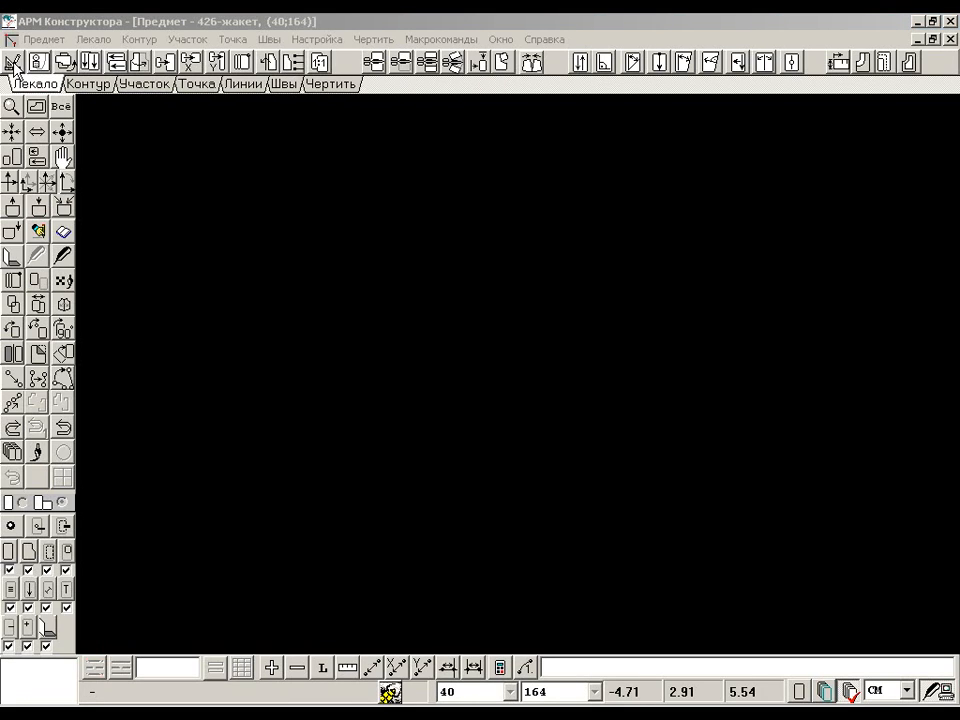
Run the project "Мюллер - БО жакета прилег. силуэта" for document 426-жакет with all sizes marked.
{"action": "left_click", "coordinate": [13, 64]}
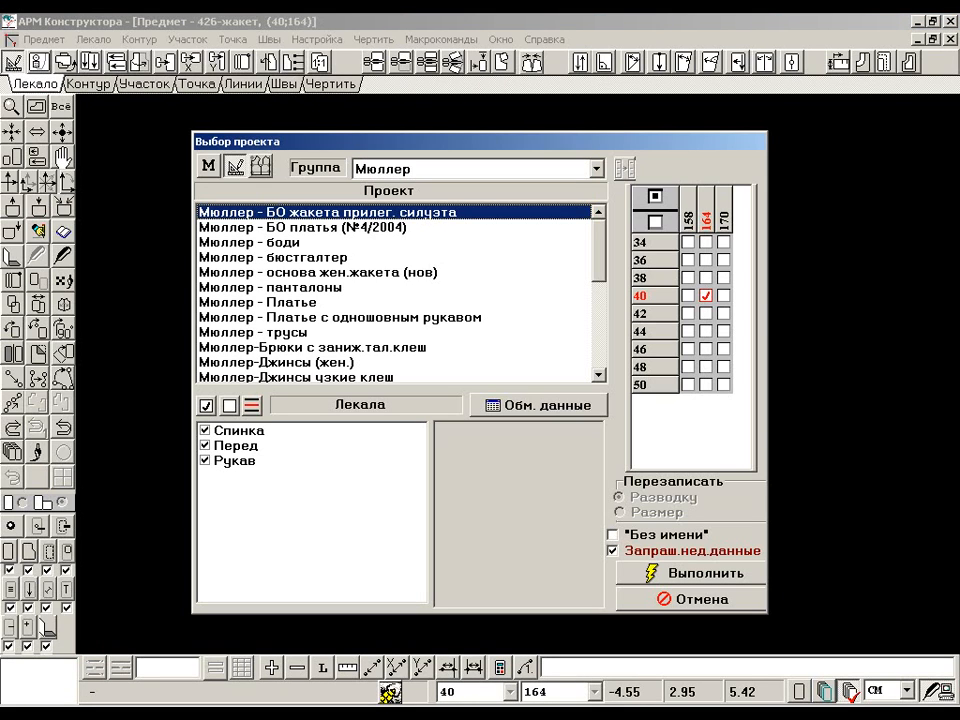
{"action": "left_click", "coordinate": [655, 197]}
{"action": "left_click", "coordinate": [752, 577]}
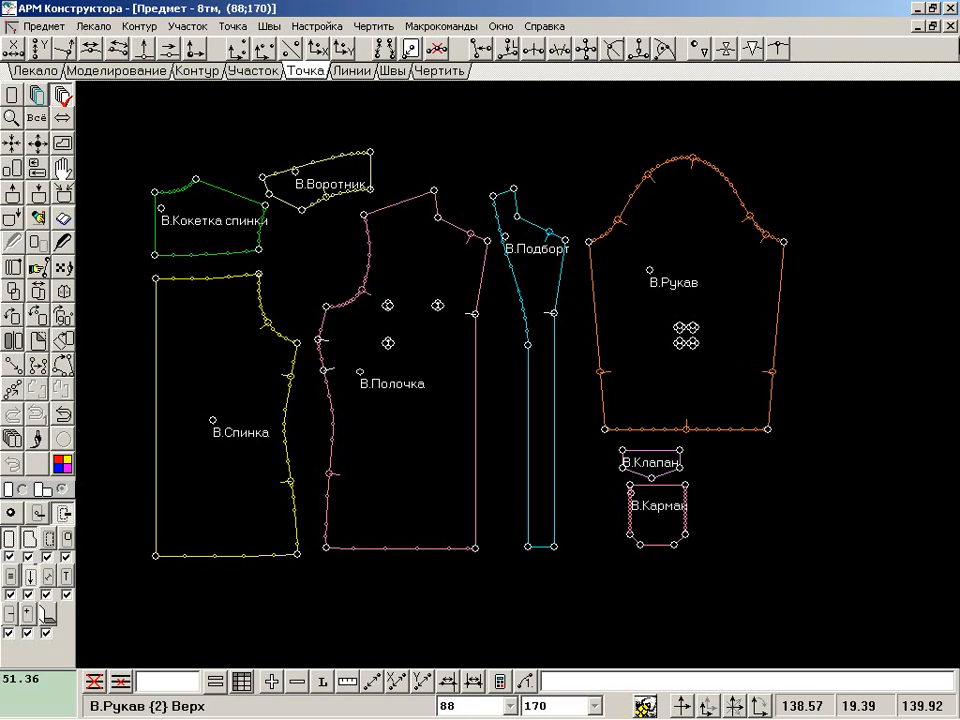
Select the back yoke's shoulder segment as macro source data with the whole contour passed (Передать весь контур).
{"action": "left_click", "coordinate": [441, 26]}
{"action": "mouse_move", "coordinate": [470, 45]}
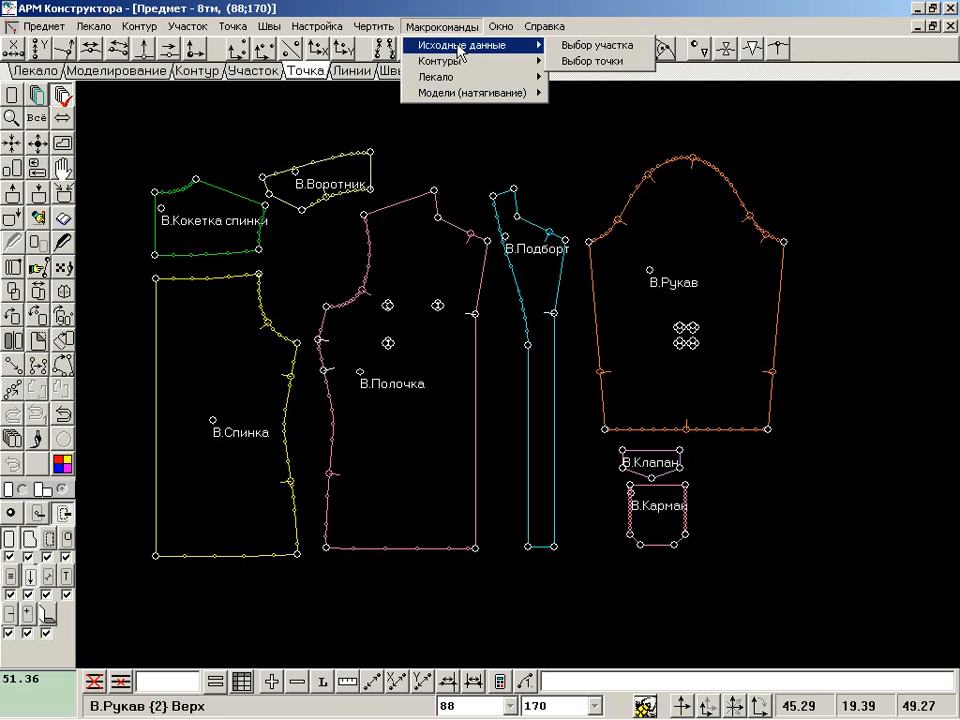
{"action": "left_click", "coordinate": [630, 50]}
{"action": "left_click", "coordinate": [228, 203]}
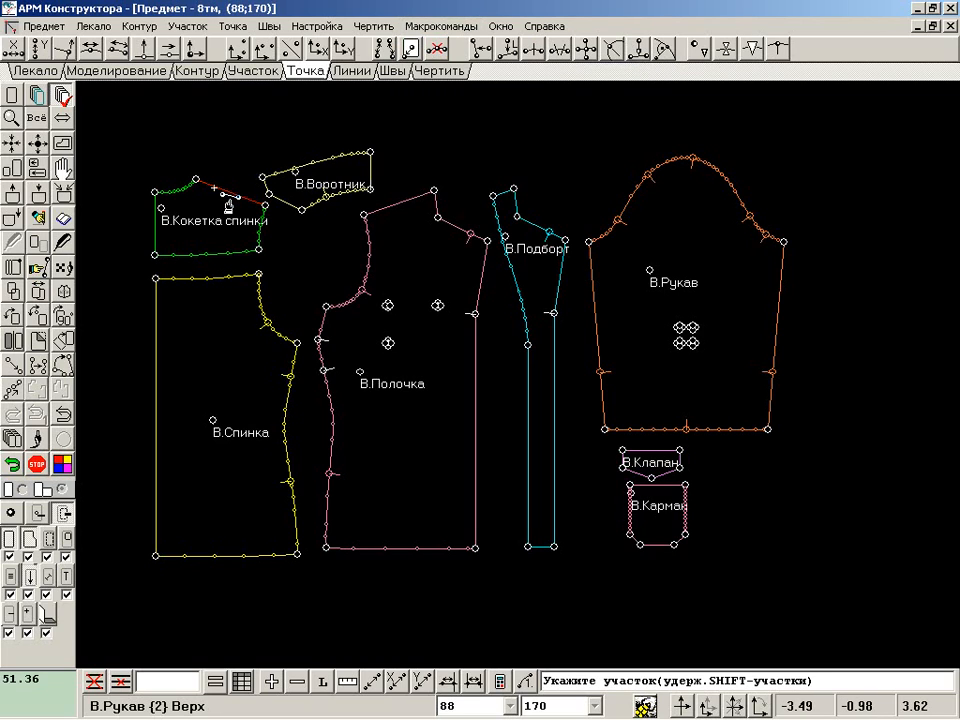
{"action": "left_click", "coordinate": [214, 188]}
{"action": "left_click", "coordinate": [713, 145]}
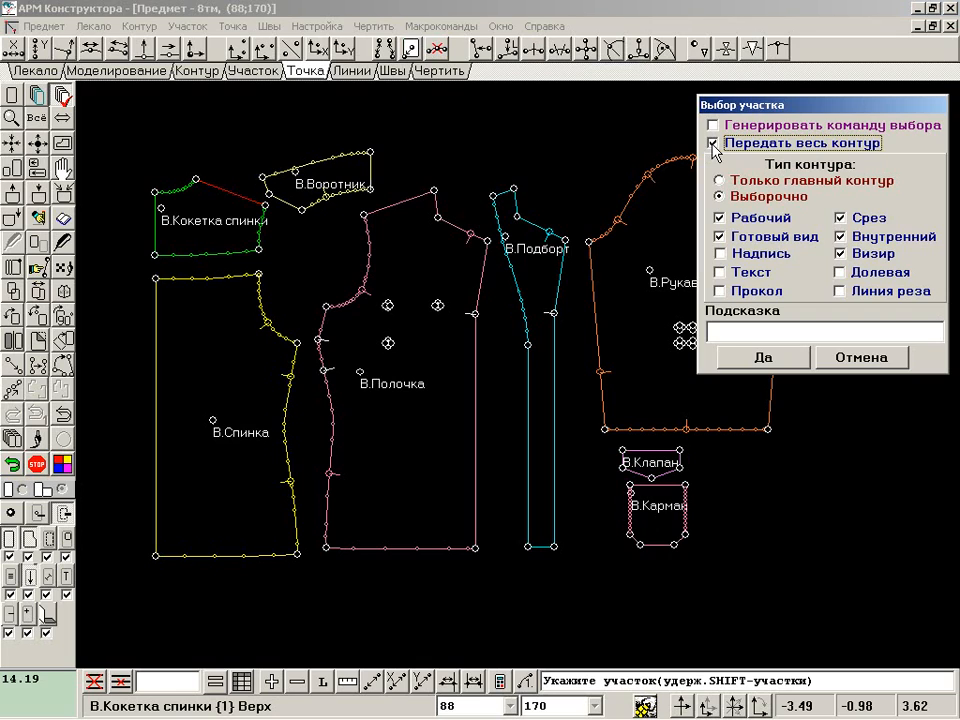
{"action": "left_click", "coordinate": [793, 362]}
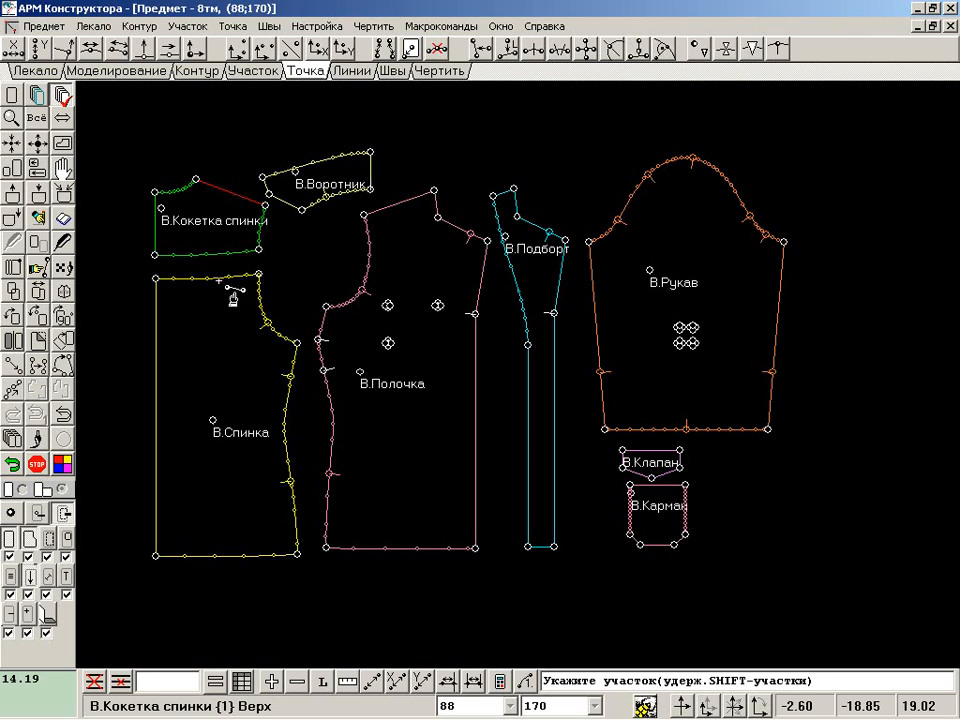
Select the back's upper edge, the front's shoulder segment and the sleeve cap as further macro source segments.
{"action": "left_click", "coordinate": [228, 277]}
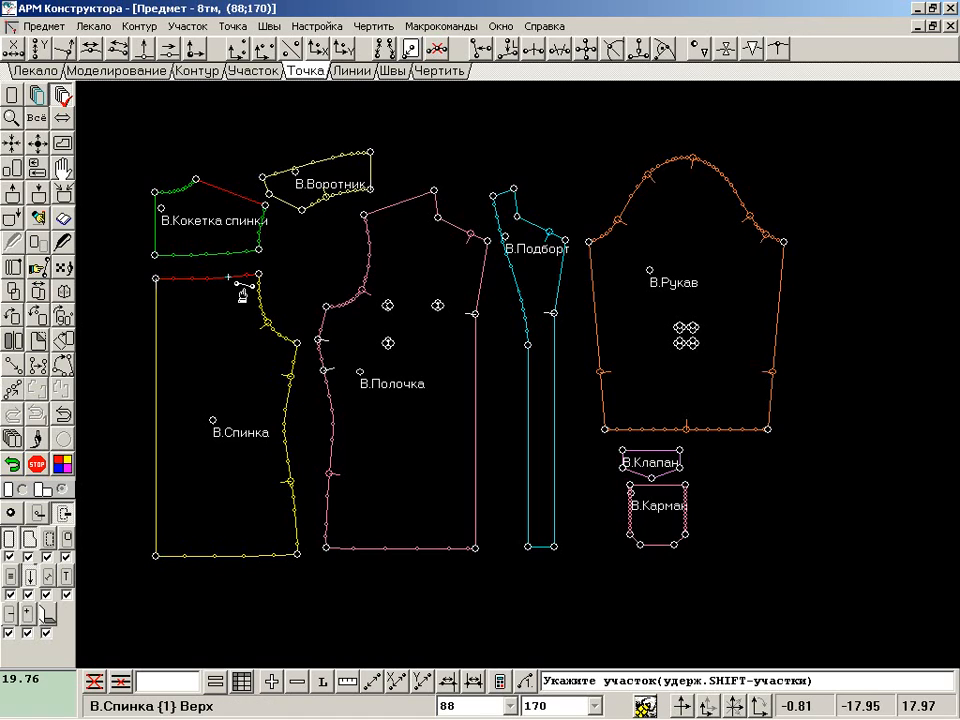
{"action": "left_click", "coordinate": [414, 198]}
{"action": "left_click", "coordinate": [703, 162]}
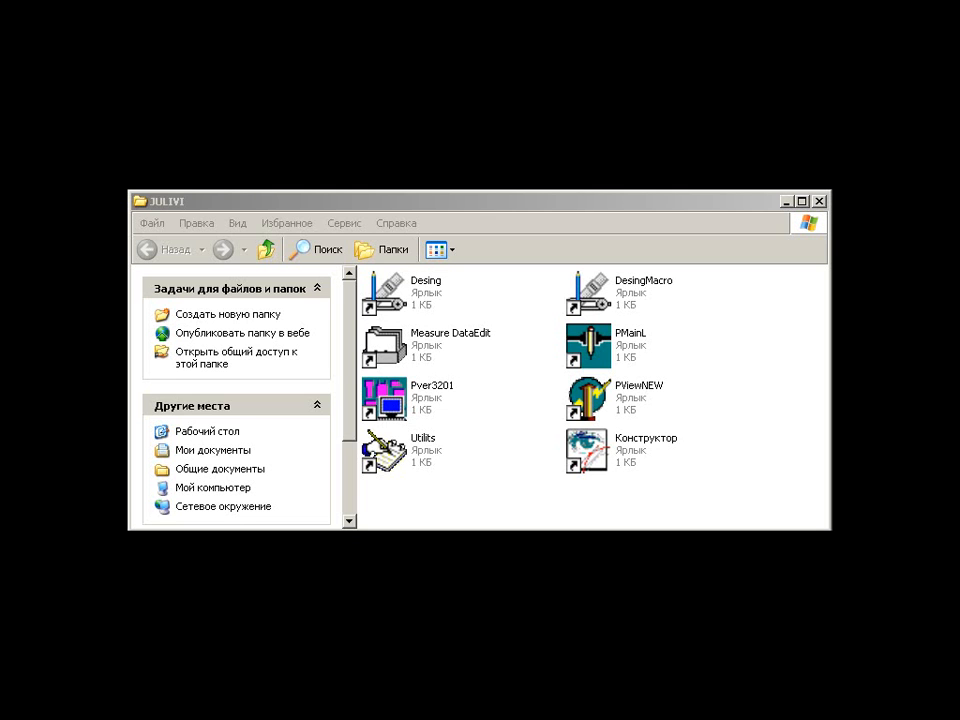
Switch to Дизайнер and open the project "ЦОТШЛ-женск.пл.основа (однош.рукав)".
{"action": "left_click", "coordinate": [418, 300]}
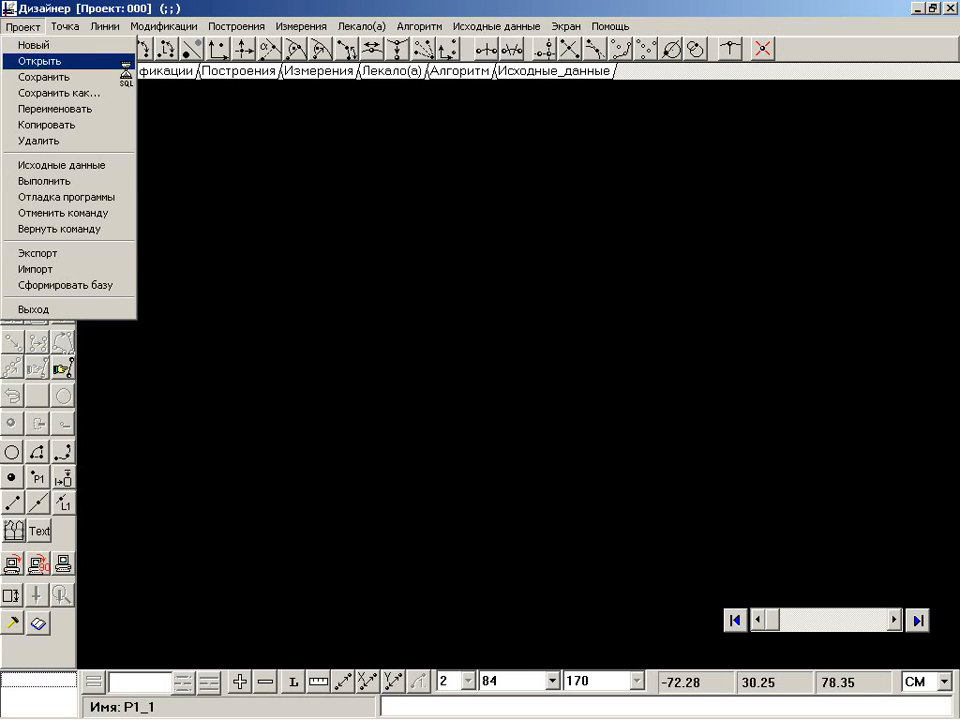
{"action": "left_click", "coordinate": [58, 64]}
{"action": "left_click", "coordinate": [448, 514]}
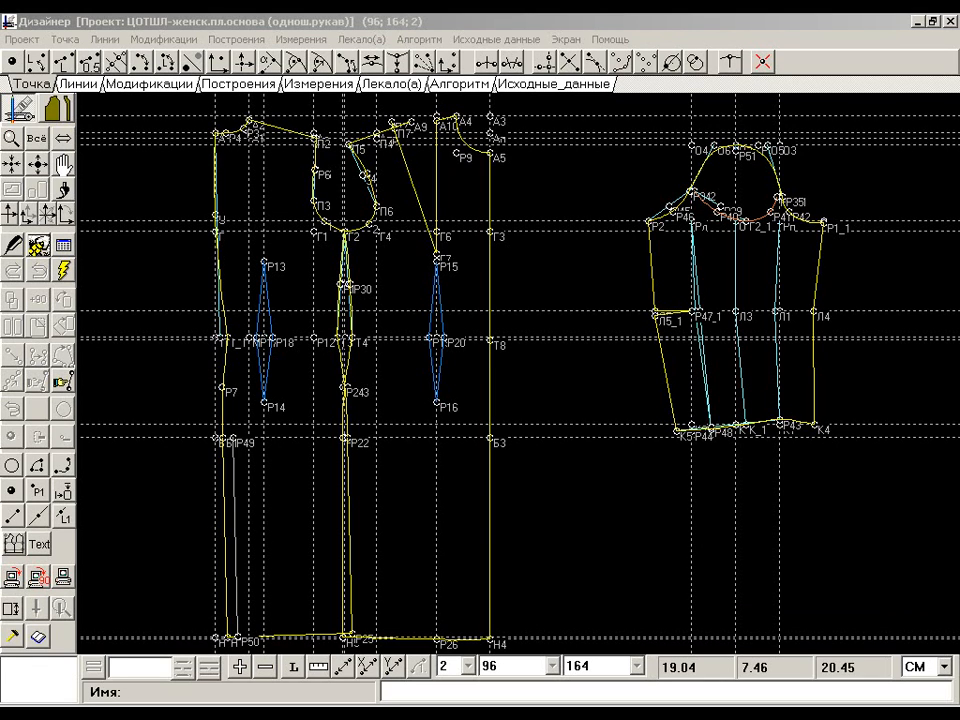
Review the project's source data, covering the allowances and constants (Прибавки и константы) and the variables (Переменные).
{"action": "left_click", "coordinate": [64, 244]}
{"action": "left_click", "coordinate": [365, 203]}
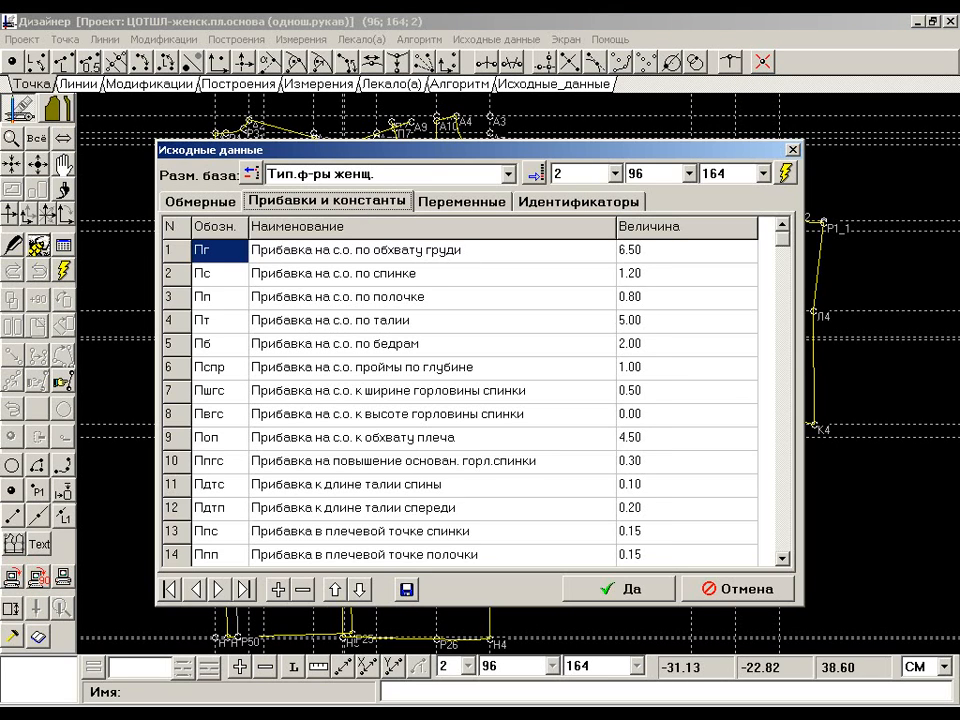
{"action": "left_click", "coordinate": [465, 202]}
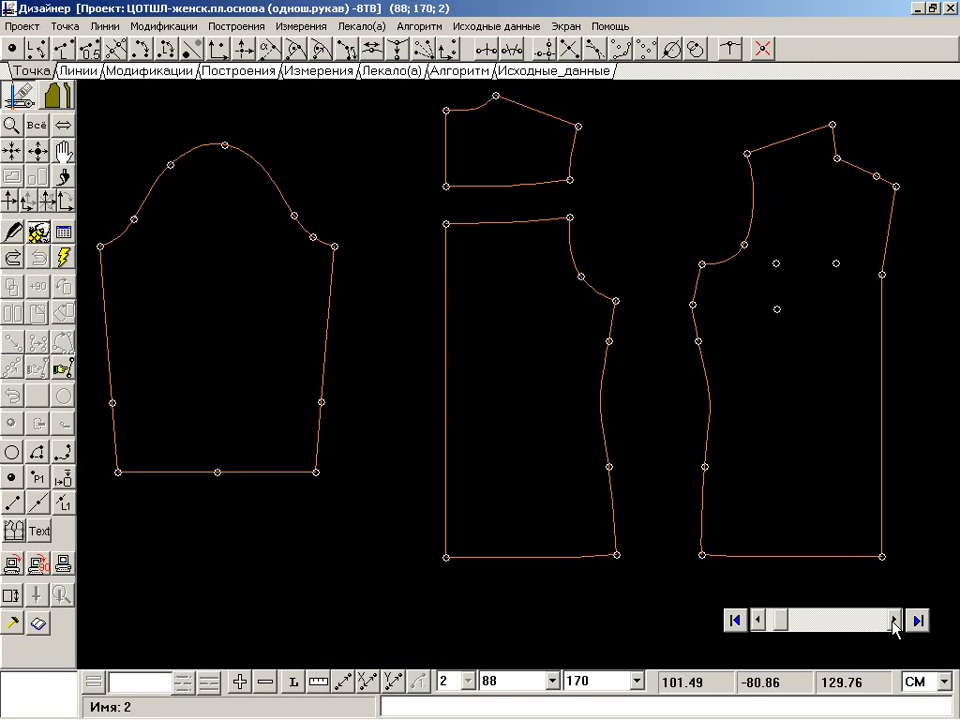
Replay the construction commands of the "-8ТВ" project and examine how the base sleeve is fitted to the sleeve pattern's contour.
{"action": "left_click", "coordinate": [893, 621]}
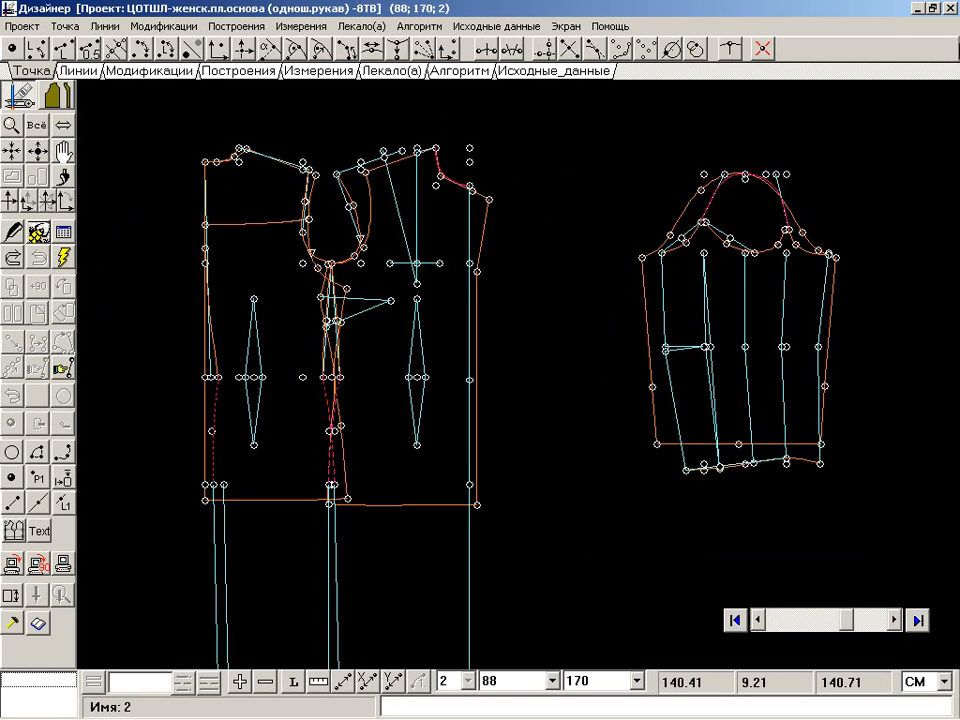
{"action": "left_click_drag", "start_coordinate": [628, 495], "coordinate": [868, 158]}
{"action": "left_click", "coordinate": [895, 621]}
{"action": "left_click", "coordinate": [895, 621]}
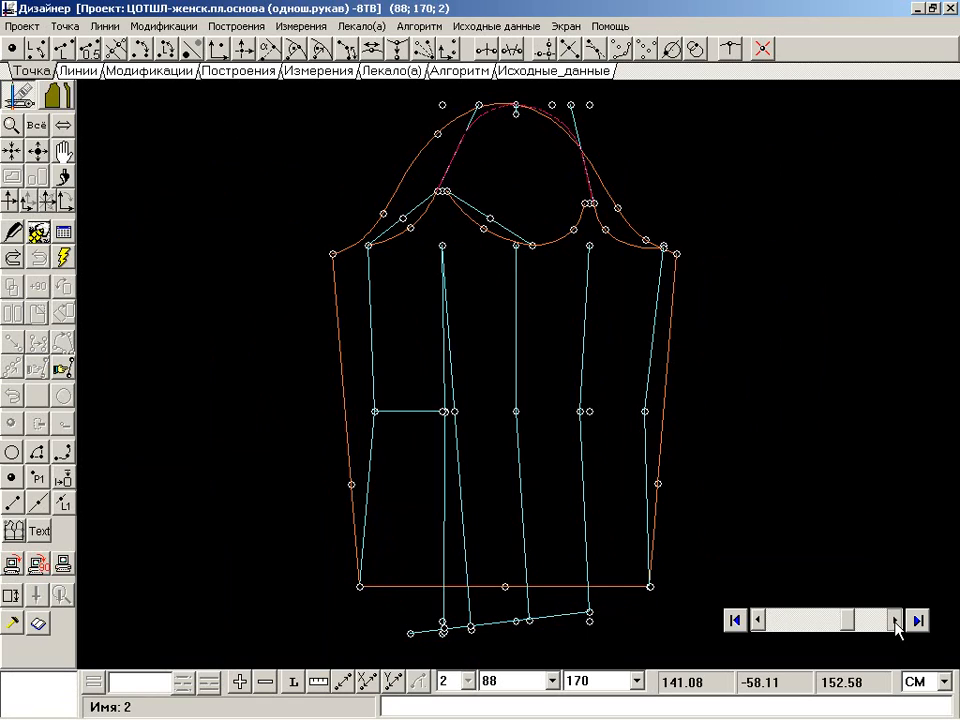
{"action": "left_click", "coordinate": [895, 621]}
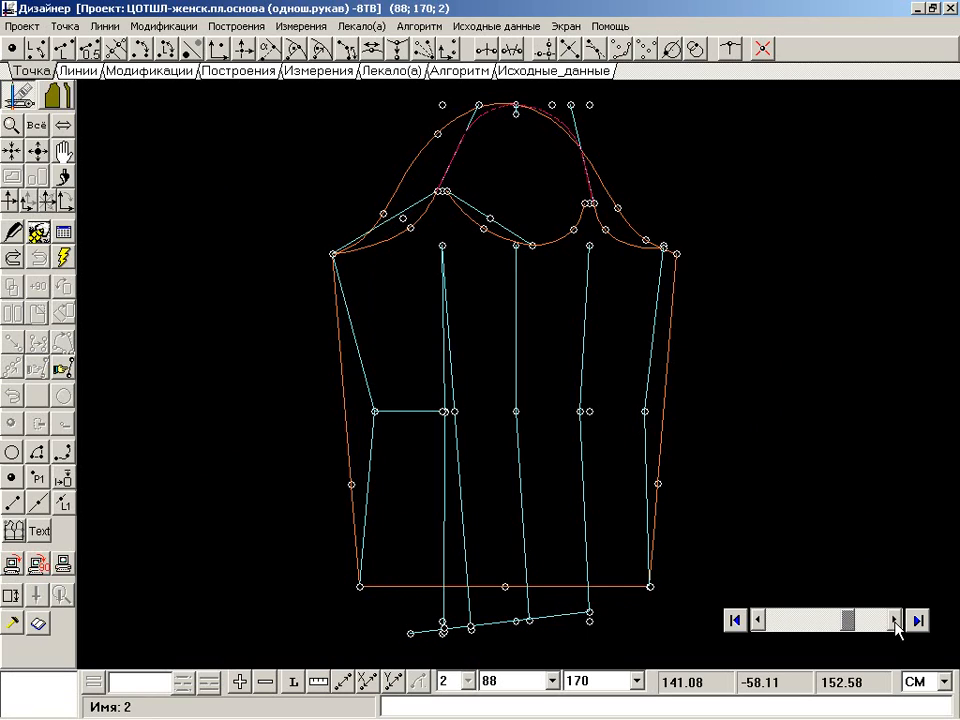
{"action": "left_click", "coordinate": [895, 621]}
{"action": "left_click", "coordinate": [895, 621]}
{"action": "left_click", "coordinate": [895, 621]}
{"action": "left_click", "coordinate": [895, 621]}
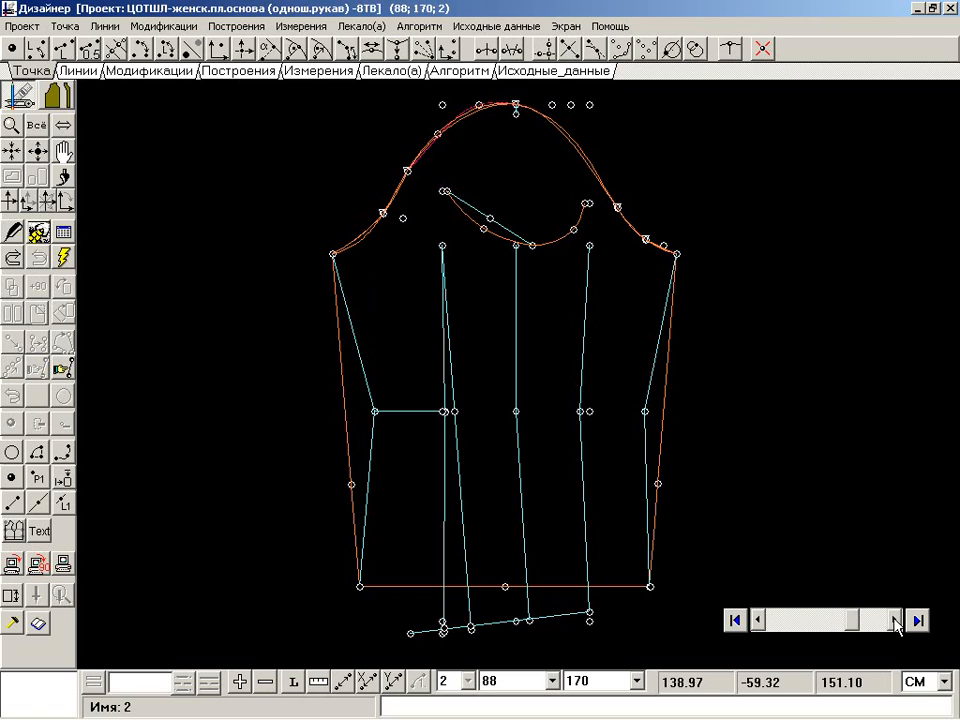
Continue replaying the construction commands and examine how the sleeve cap curves are matched to the pattern's contour.
{"action": "left_click", "coordinate": [895, 621]}
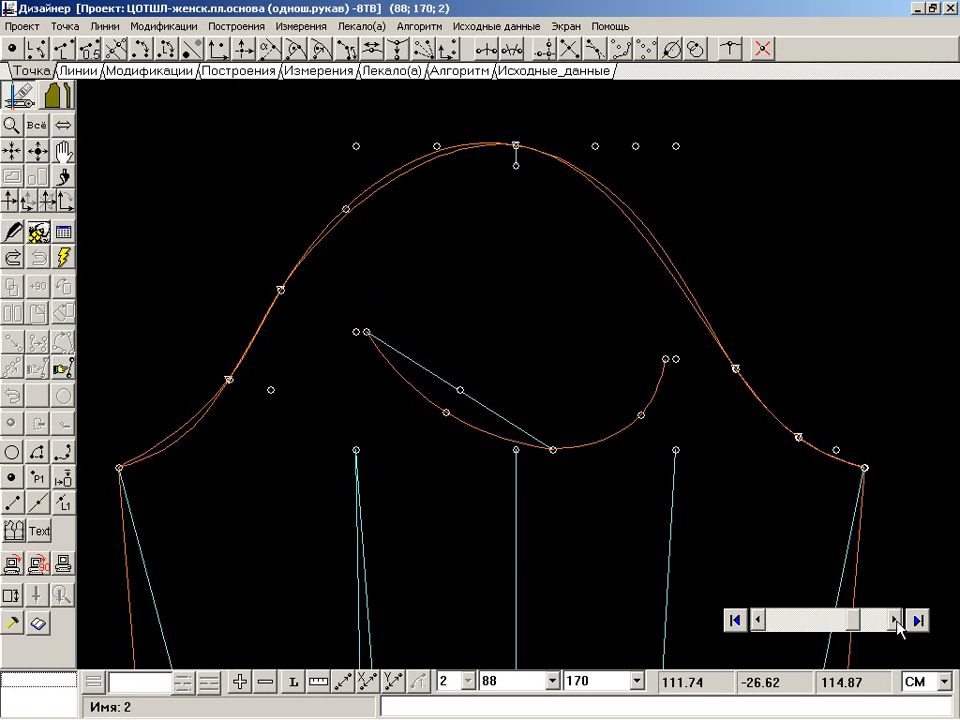
{"action": "left_click", "coordinate": [898, 624]}
{"action": "left_click", "coordinate": [898, 624]}
{"action": "left_click", "coordinate": [898, 624]}
{"action": "left_click", "coordinate": [896, 621]}
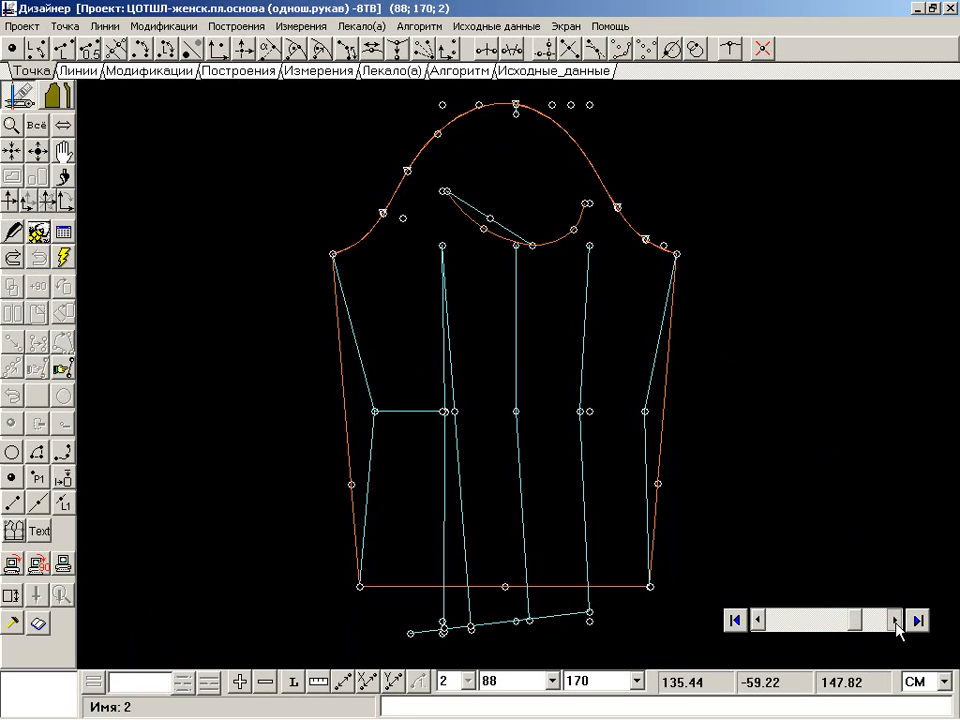
{"action": "left_click", "coordinate": [895, 621]}
{"action": "left_click", "coordinate": [892, 621]}
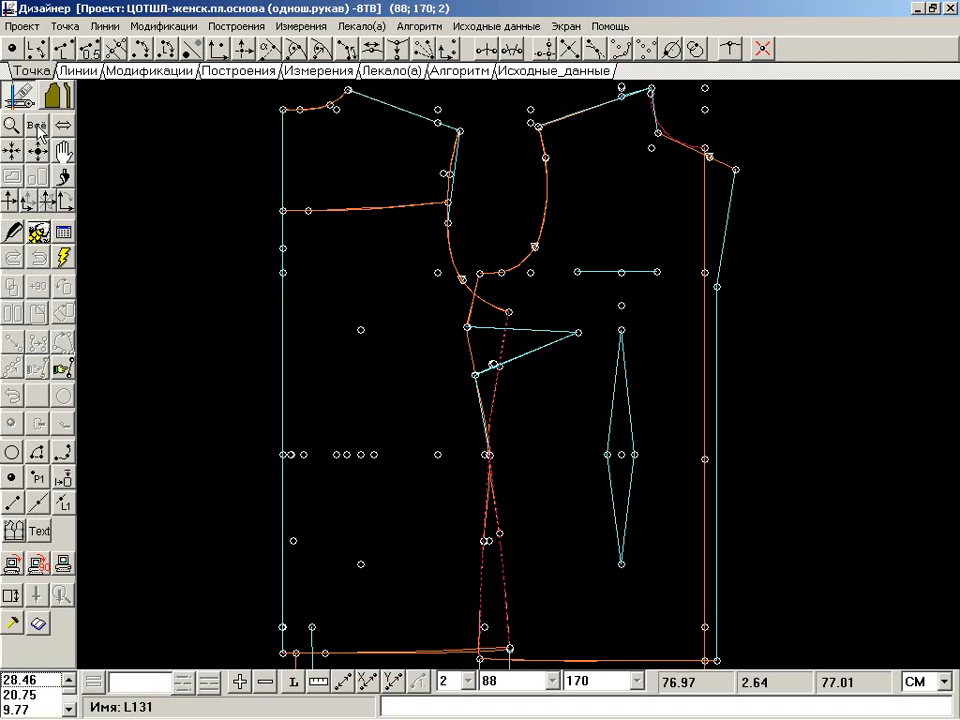
In the source data of project "ЦОТШЛ-женск.пл.основа -8ТВ (на баз.основу)", set the waist allowance Пт to 2 and the hip allowance Пб to 0.5.
{"action": "left_click", "coordinate": [37, 125]}
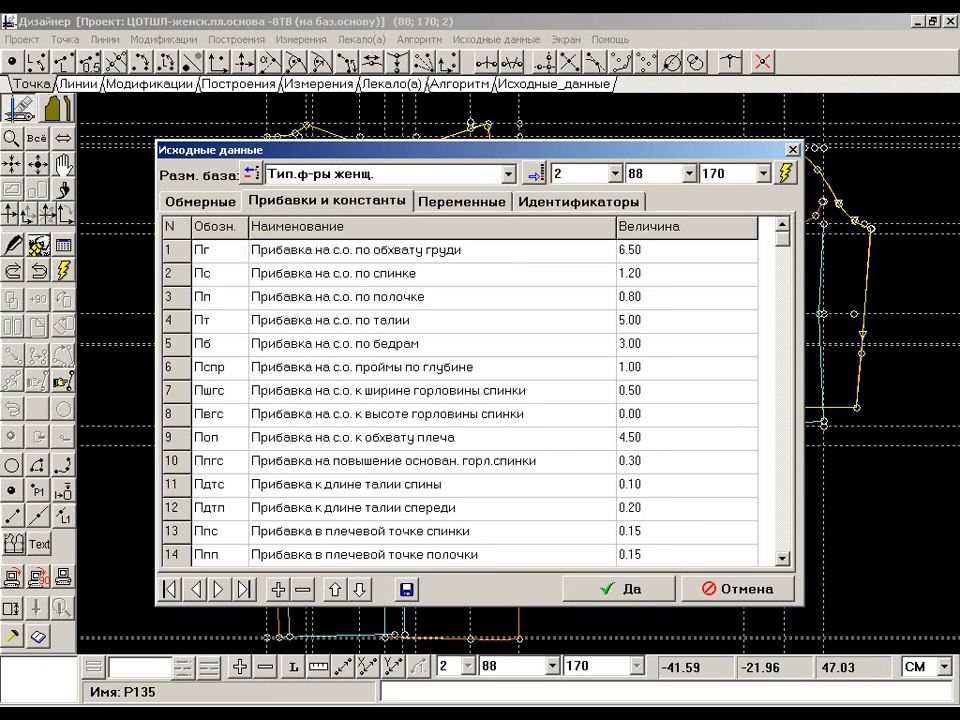
{"action": "left_click", "coordinate": [630, 320]}
{"action": "type", "text": "2"}
{"action": "key", "text": "Down"}
{"action": "type", "text": "0.5"}
{"action": "left_click", "coordinate": [621, 588]}
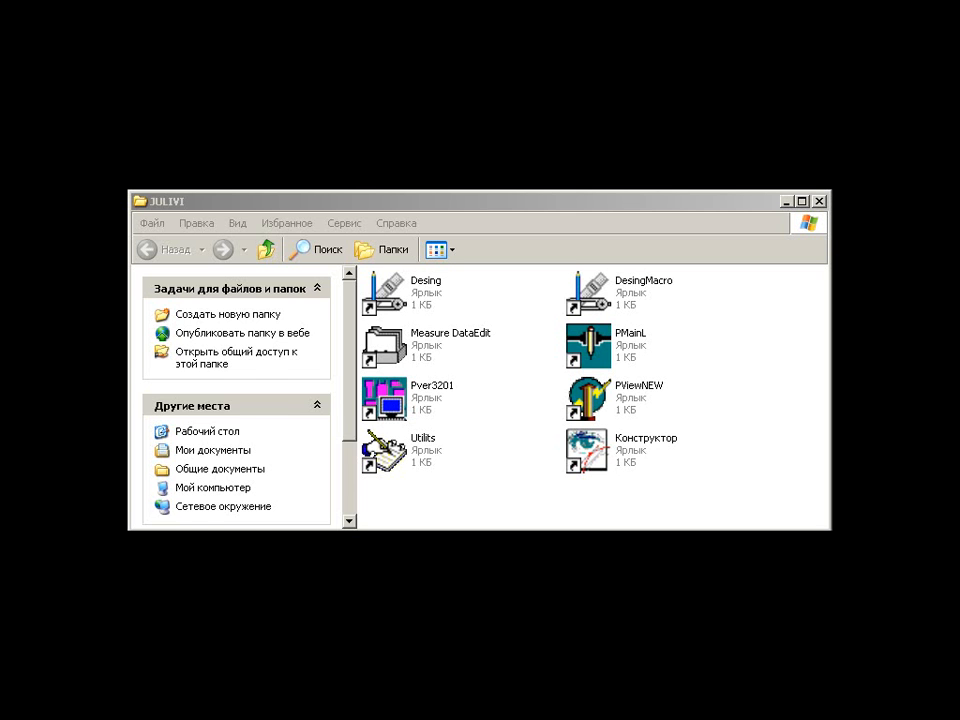
In АРМ Конструктора, run the project "ЦОТШЛ-женск.пл.основа (однош.рукав) -8ТВ" for the four 8тм patterns with all sizes marked.
{"action": "left_click", "coordinate": [606, 474]}
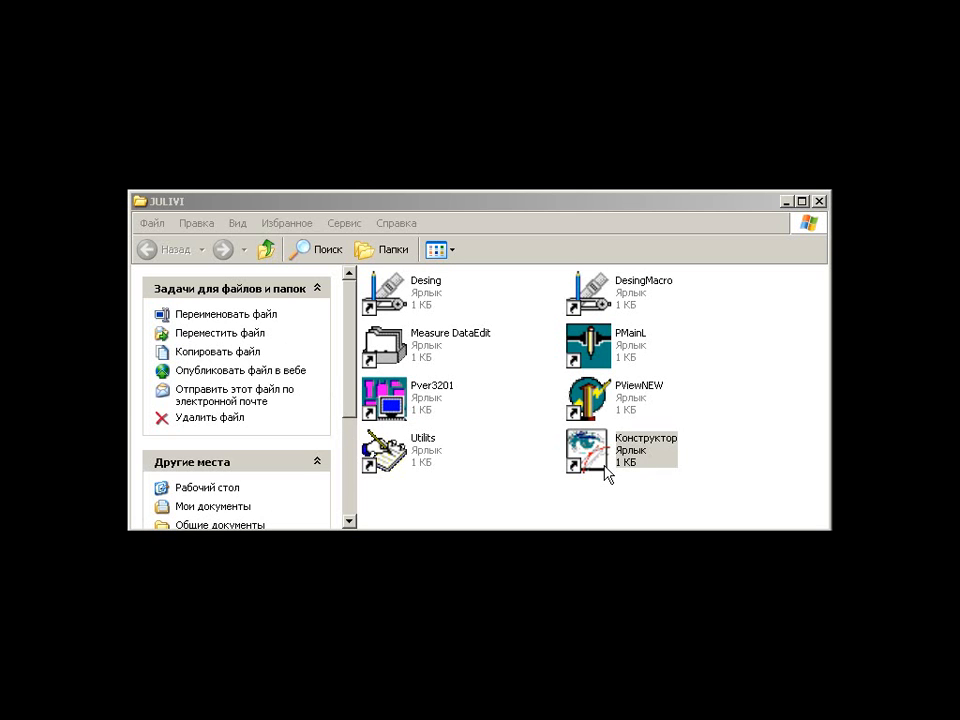
{"action": "left_click", "coordinate": [606, 474]}
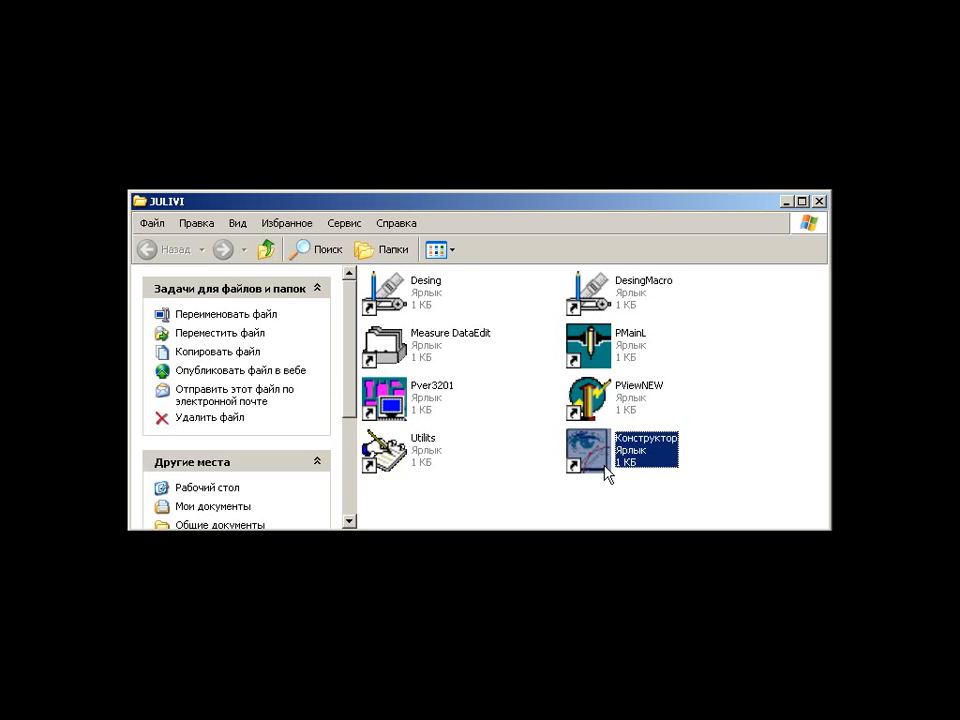
{"action": "double_click", "coordinate": [606, 474]}
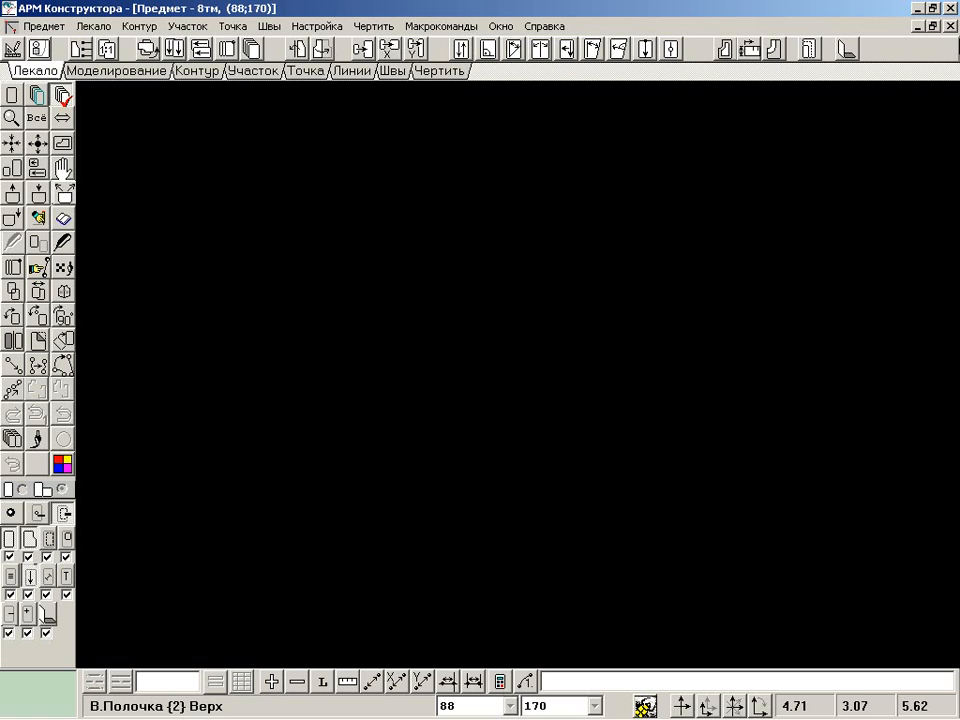
{"action": "left_click", "coordinate": [13, 47]}
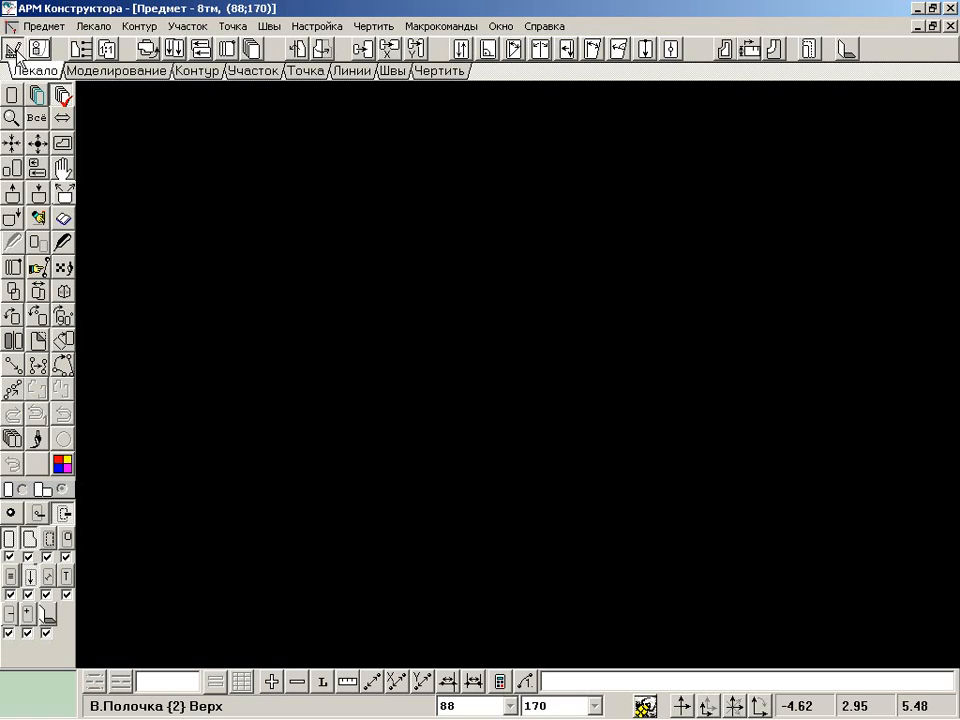
{"action": "left_click", "coordinate": [674, 184]}
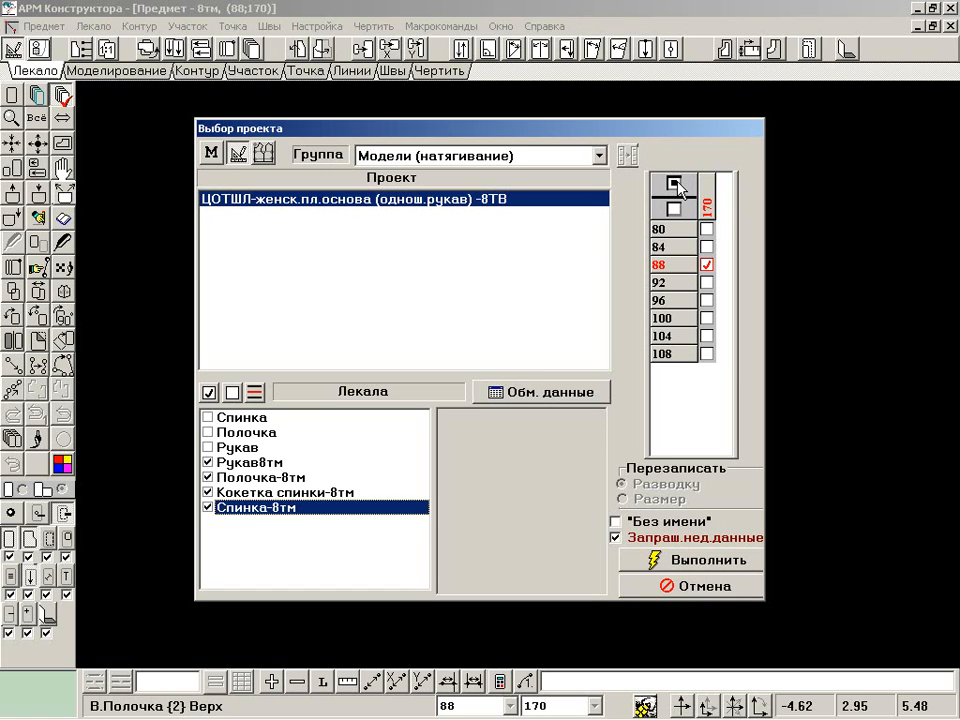
{"action": "left_click", "coordinate": [756, 563]}
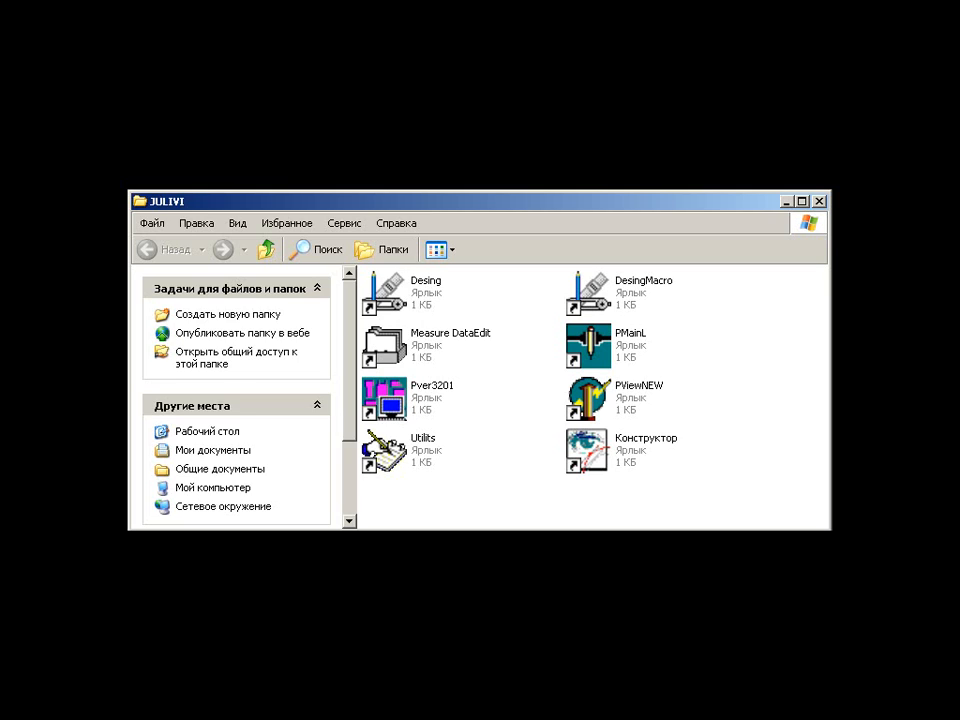
Start Measure DataEdit and open the measurement dataset "Тип.ф-ры женщ.".
{"action": "left_click", "coordinate": [390, 345]}
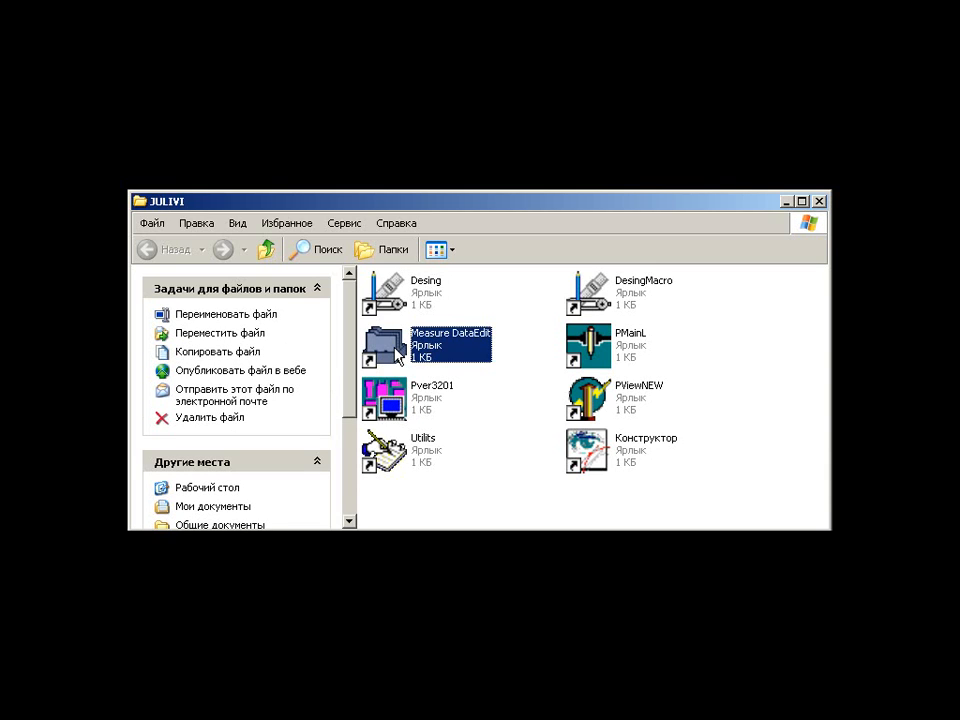
{"action": "double_click", "coordinate": [395, 345]}
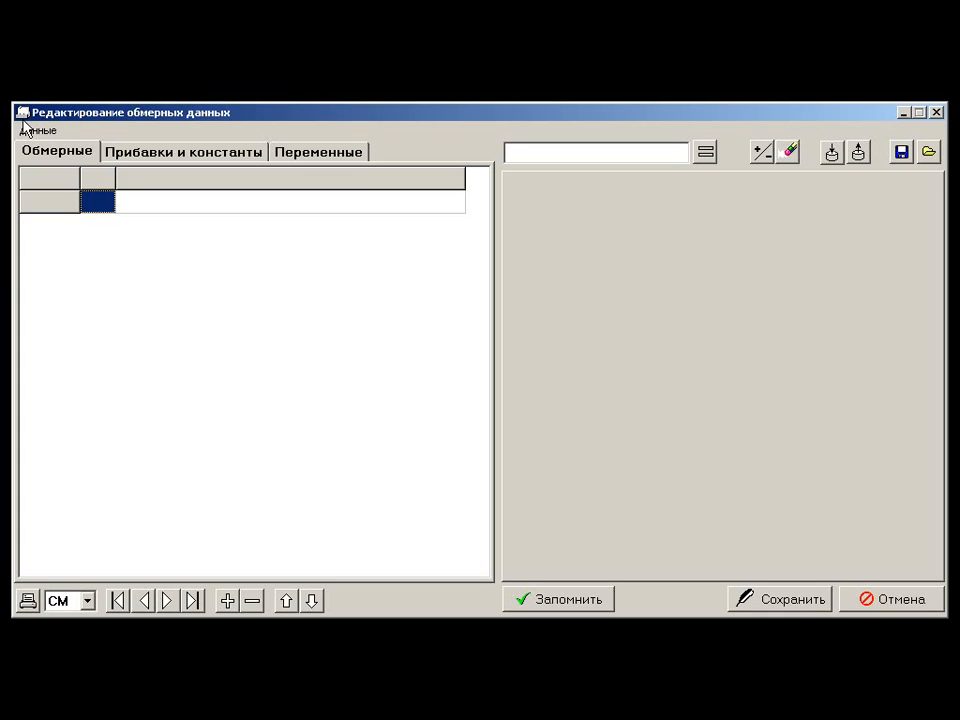
{"action": "left_click", "coordinate": [24, 133]}
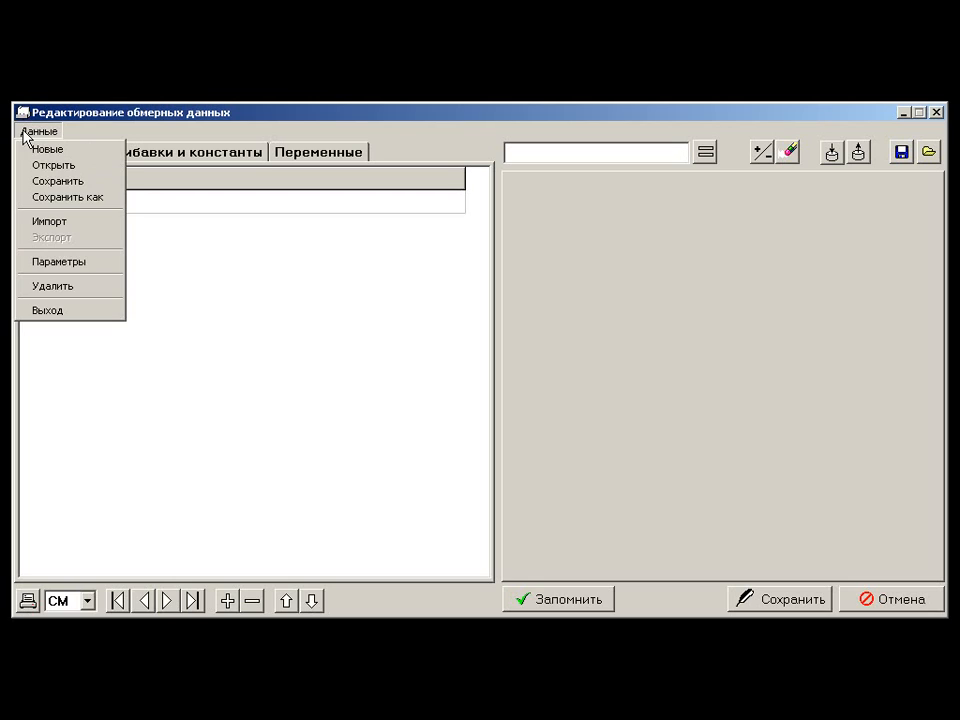
{"action": "left_click", "coordinate": [38, 150]}
{"action": "left_click_drag", "start_coordinate": [626, 258], "coordinate": [630, 440]}
{"action": "left_click", "coordinate": [420, 425]}
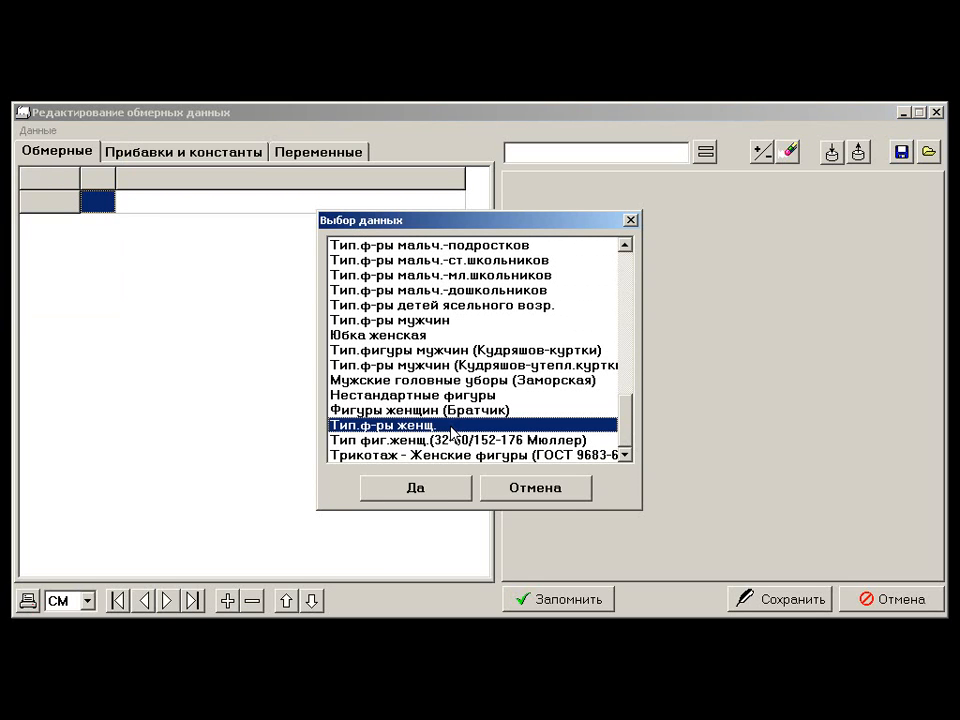
{"action": "left_click", "coordinate": [438, 488]}
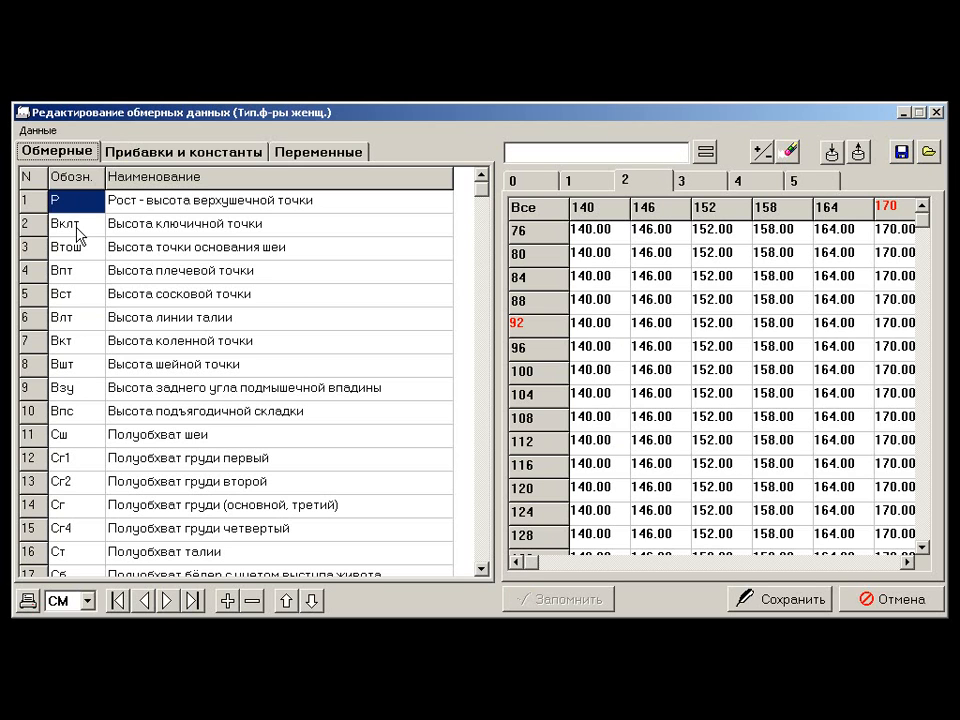
Examine the size and height tables of Вклт, Втош and Впт, comparing fullness groups 1 and 2.
{"action": "left_click", "coordinate": [76, 224]}
{"action": "left_click", "coordinate": [78, 248]}
{"action": "left_click", "coordinate": [86, 275]}
{"action": "left_click", "coordinate": [578, 185]}
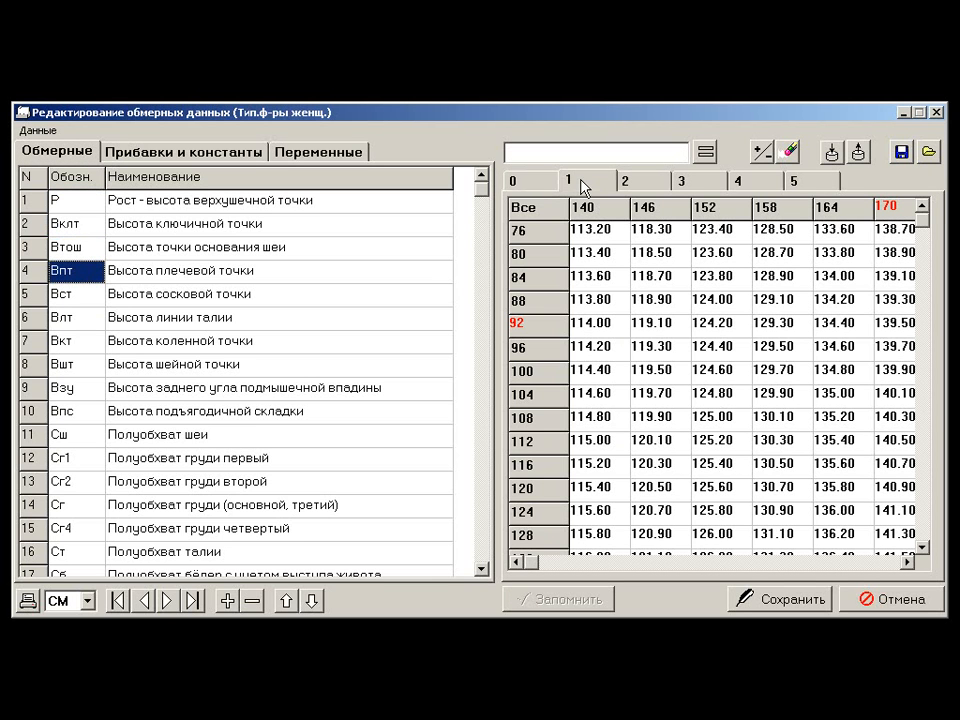
{"action": "left_click", "coordinate": [641, 183]}
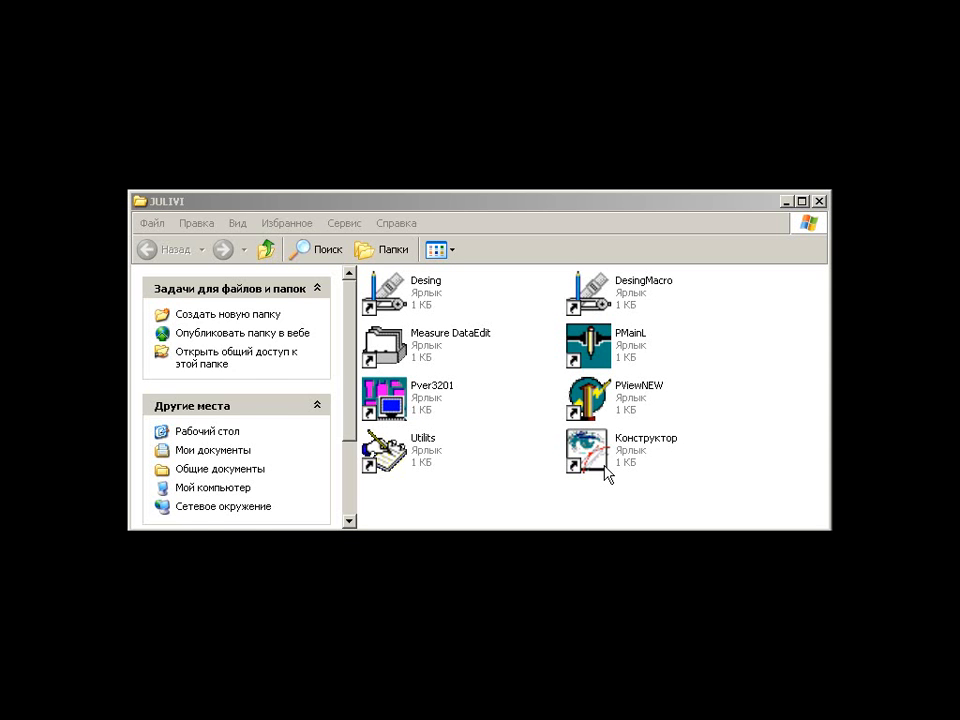
In АРМ Конструктора, choose the back skirt panel's curved side segment as macro source data, with selective contour types (Выборочно).
{"action": "left_click", "coordinate": [606, 471]}
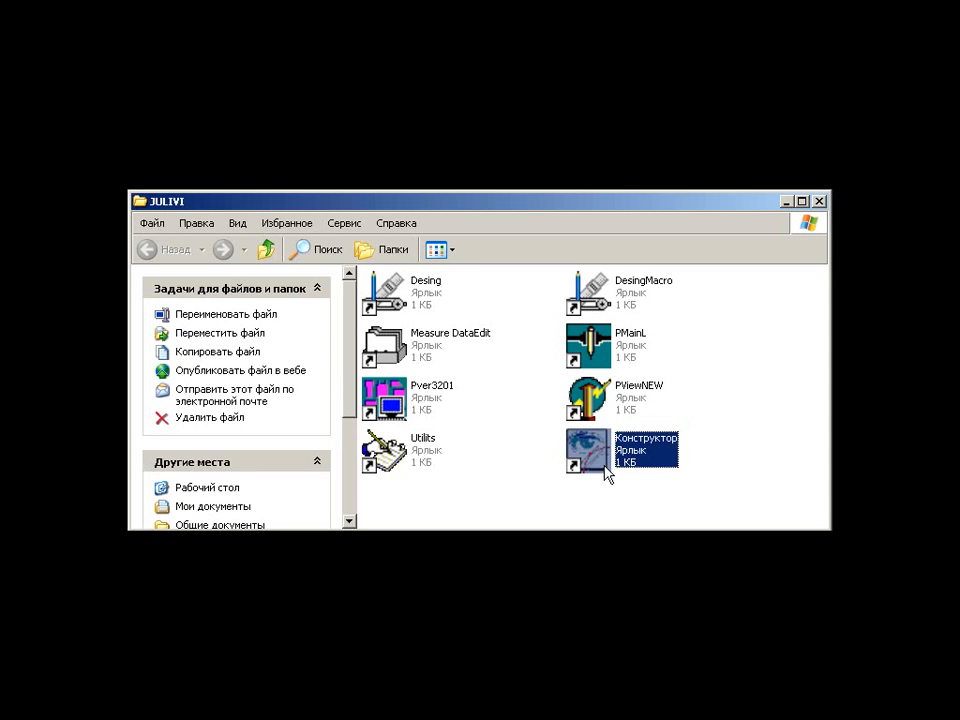
{"action": "double_click", "coordinate": [606, 471]}
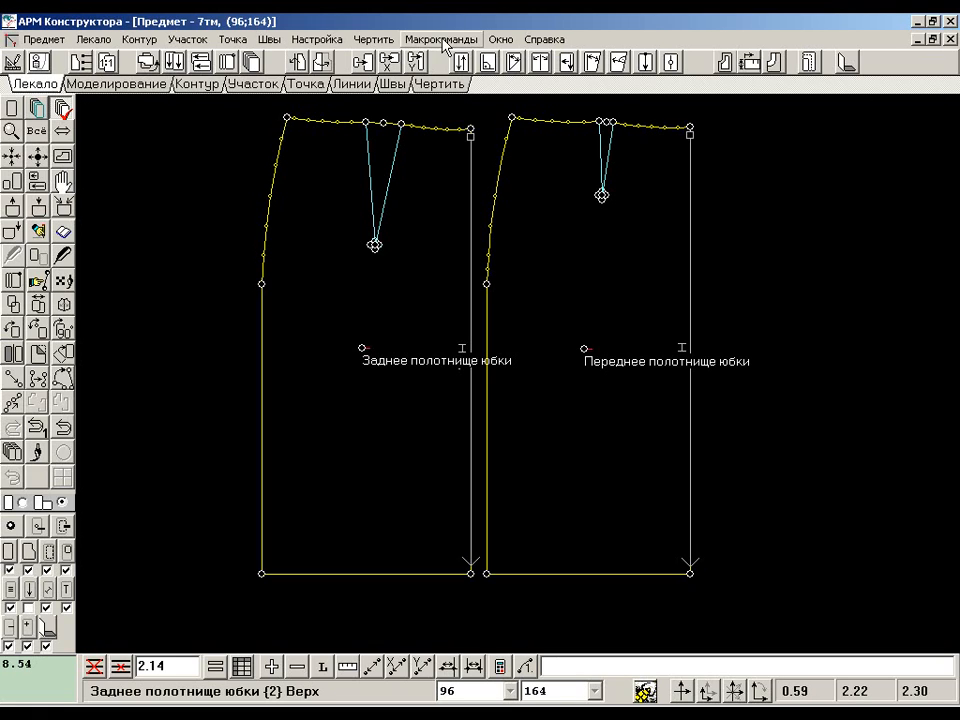
{"action": "left_click", "coordinate": [443, 43]}
{"action": "mouse_move", "coordinate": [497, 62]}
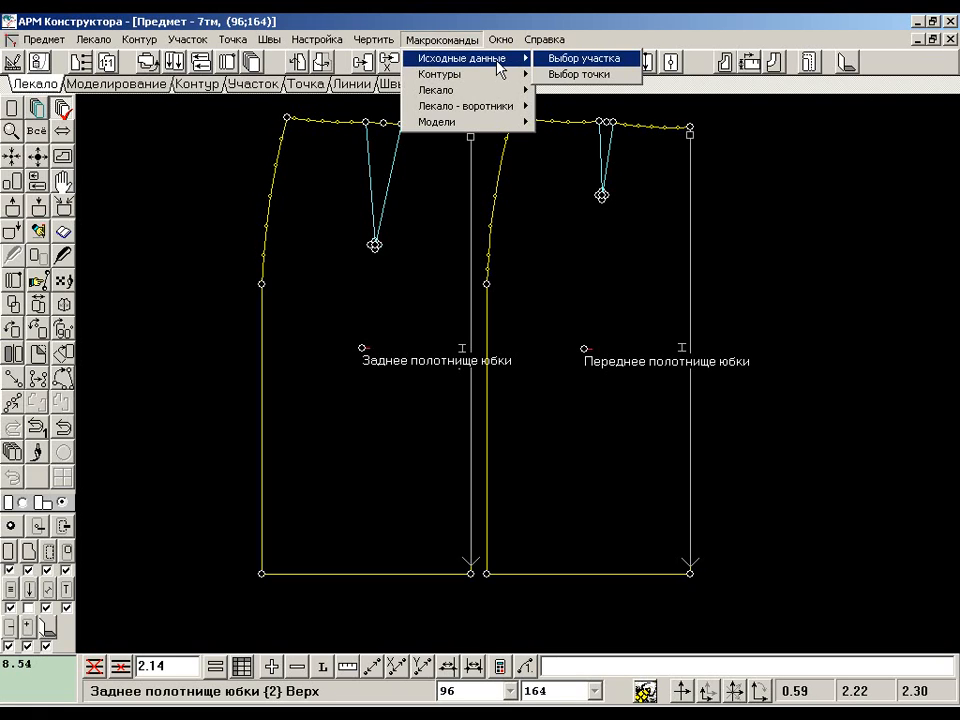
{"action": "left_click", "coordinate": [634, 59]}
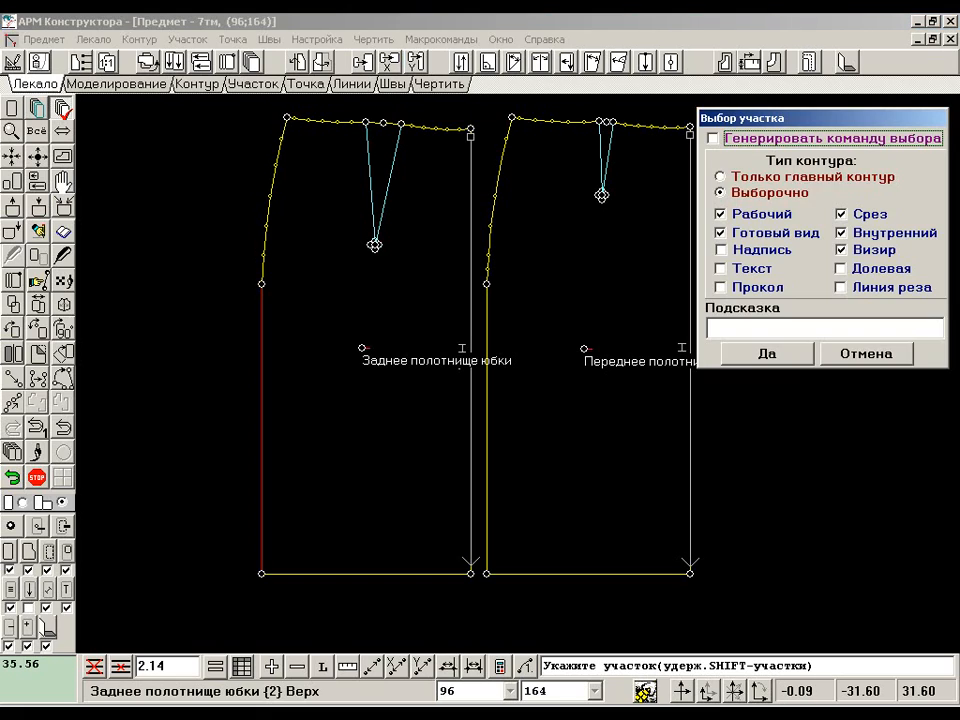
{"action": "left_click", "coordinate": [760, 358]}
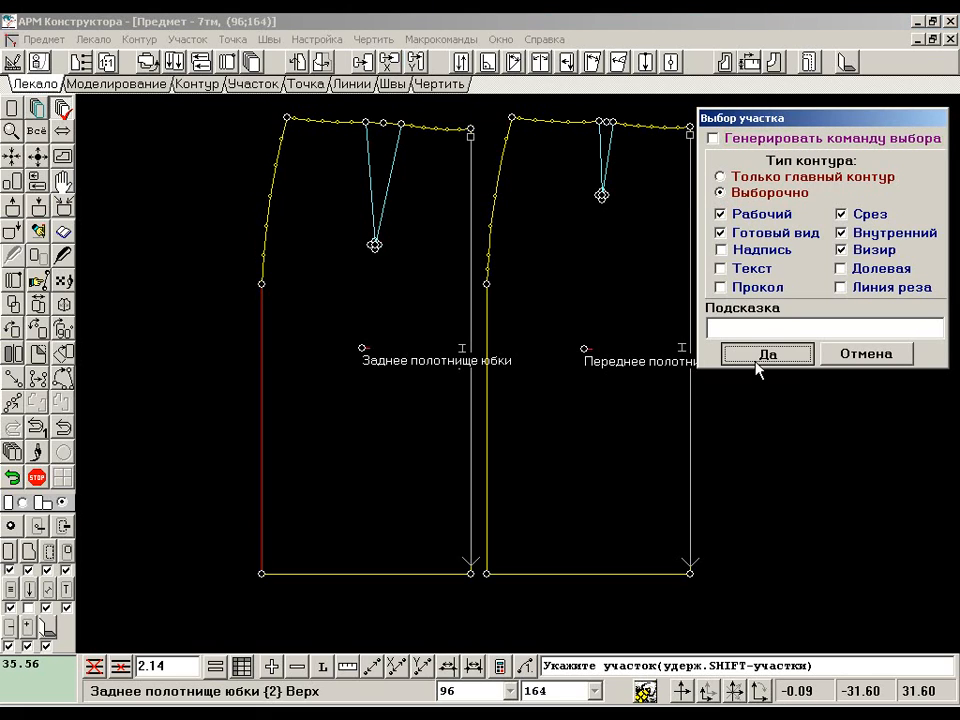
{"action": "left_click", "coordinate": [275, 177]}
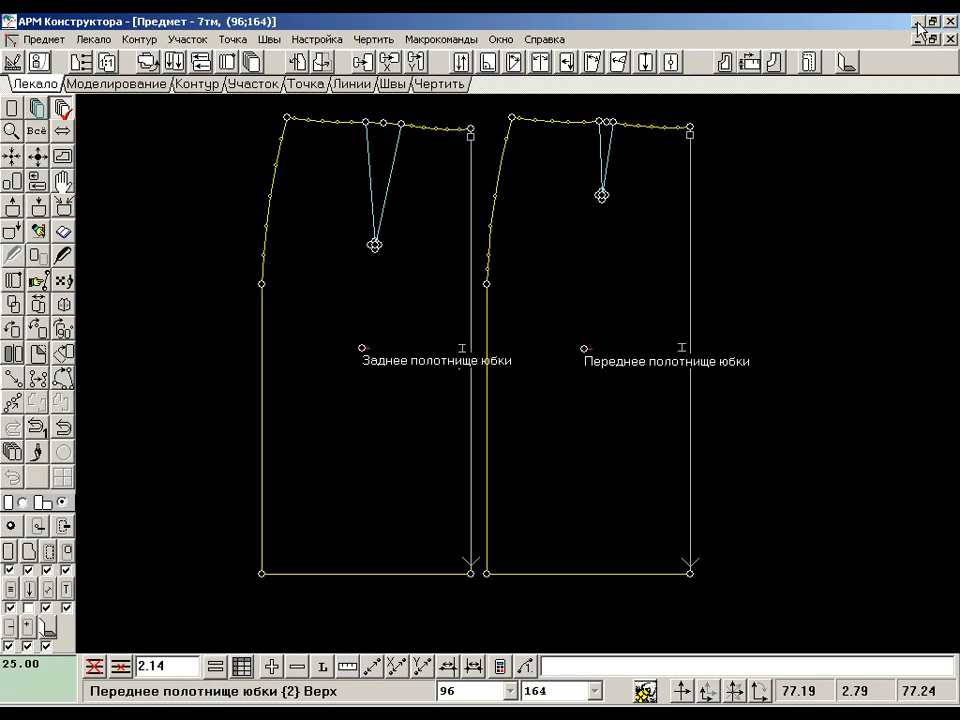
Switch to Дизайнер and open the source data of the project "Юбка женская".
{"action": "left_click", "coordinate": [918, 22]}
{"action": "left_click", "coordinate": [416, 299]}
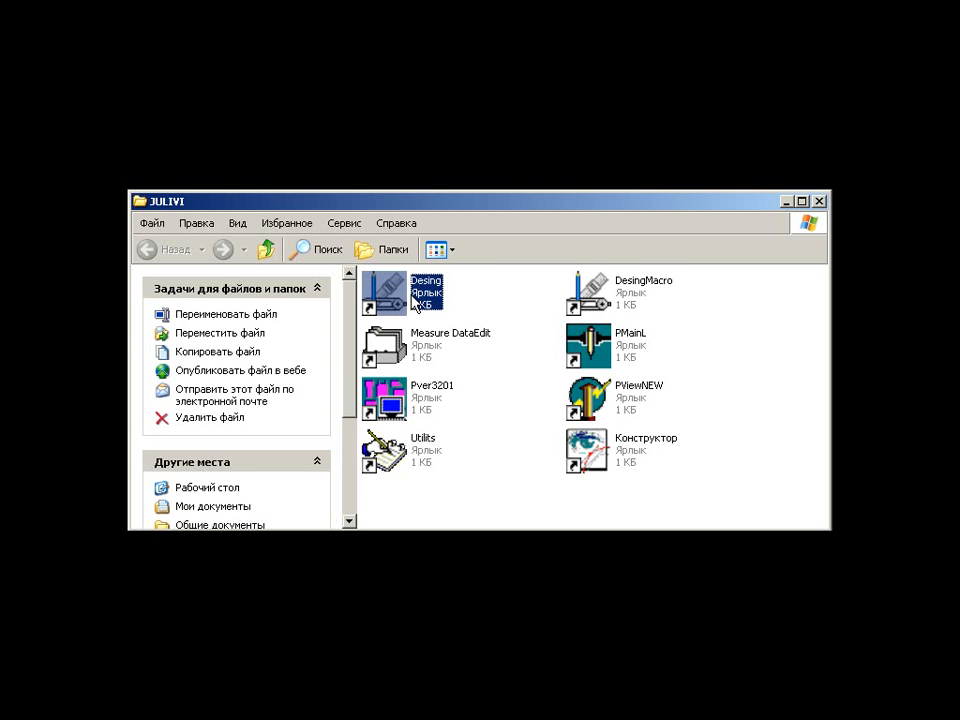
{"action": "double_click", "coordinate": [416, 299]}
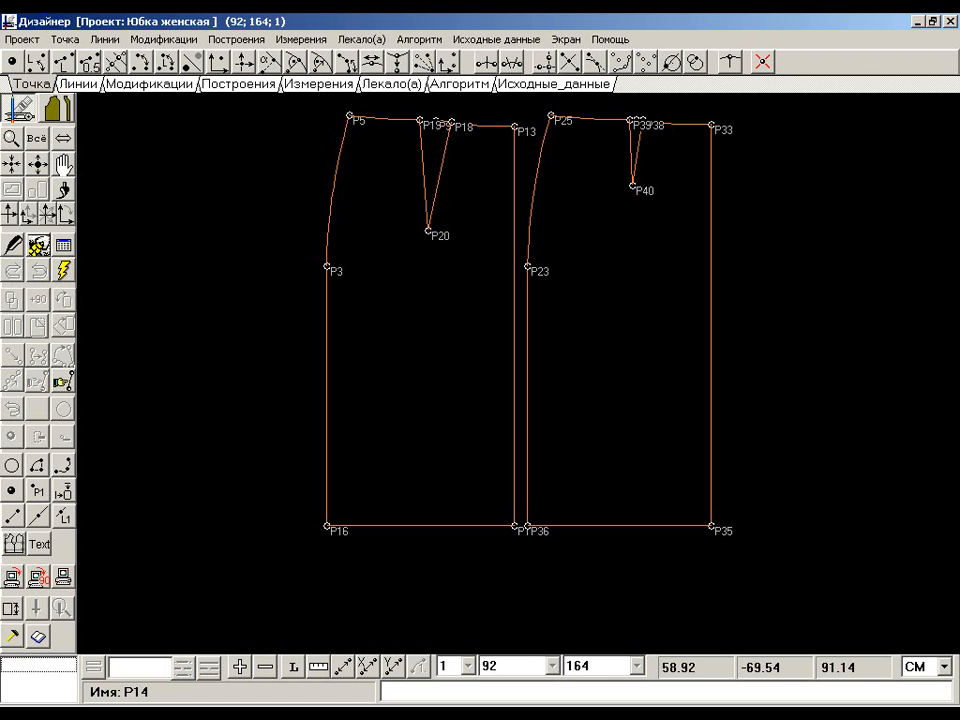
{"action": "left_click", "coordinate": [62, 240]}
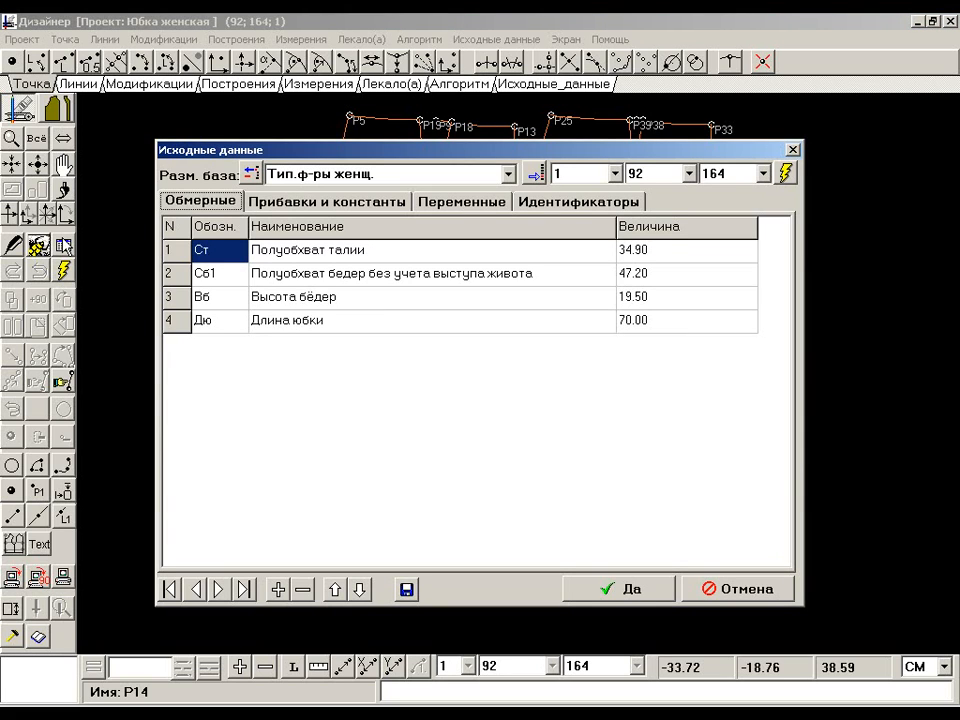
Review the measurements available in the base "Тип.ф-ры женщ." and the skirt project's allowances and constants.
{"action": "left_click", "coordinate": [534, 174]}
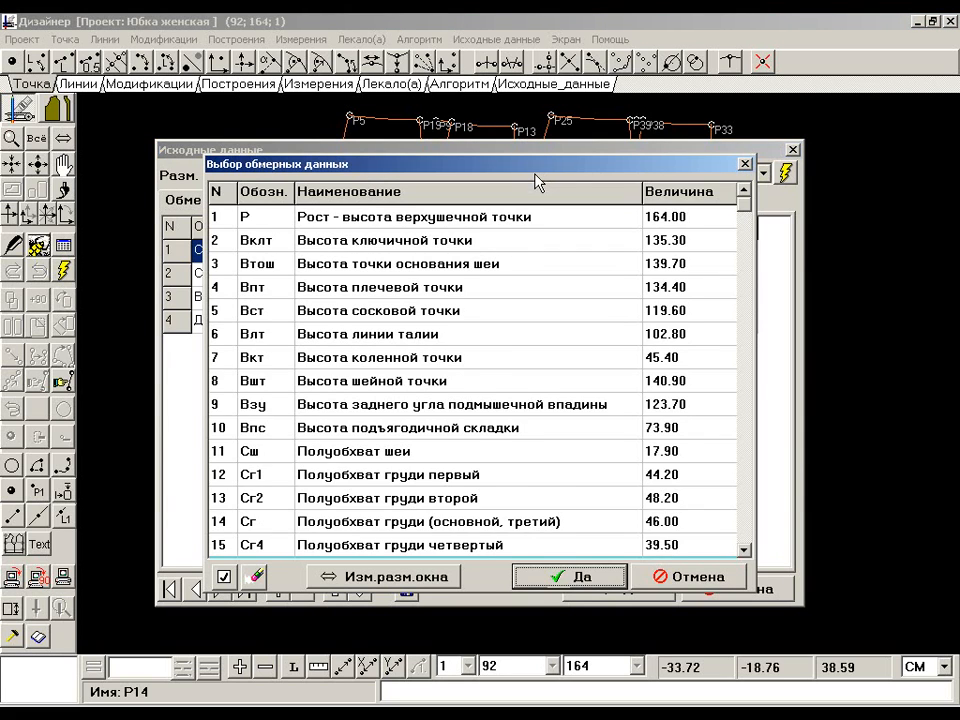
{"action": "left_click", "coordinate": [745, 550]}
{"action": "left_click", "coordinate": [745, 550]}
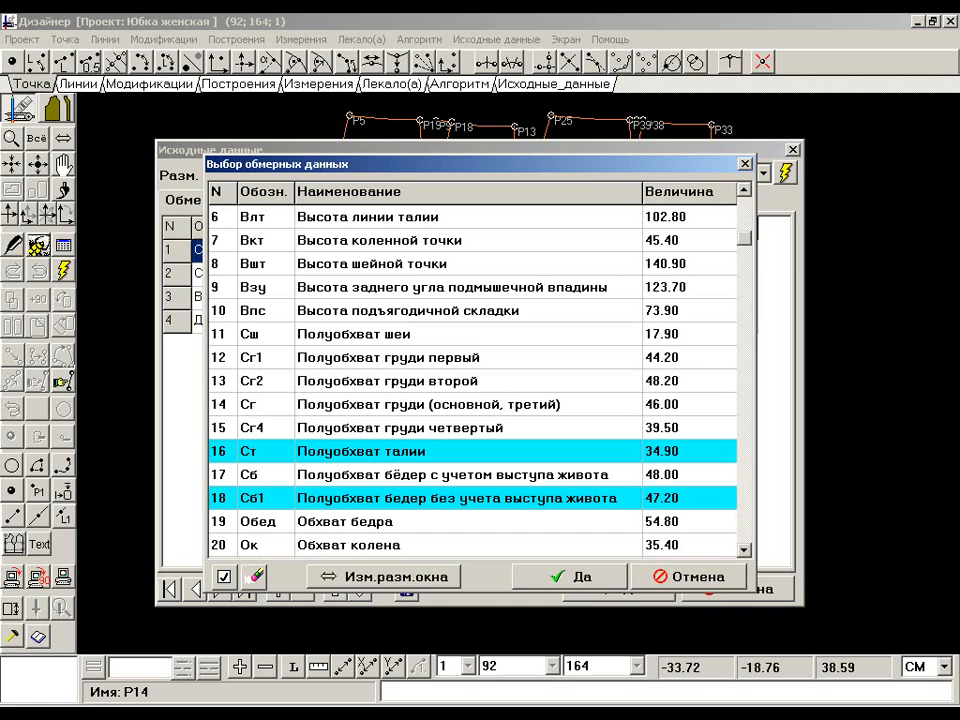
{"action": "key", "text": "Return"}
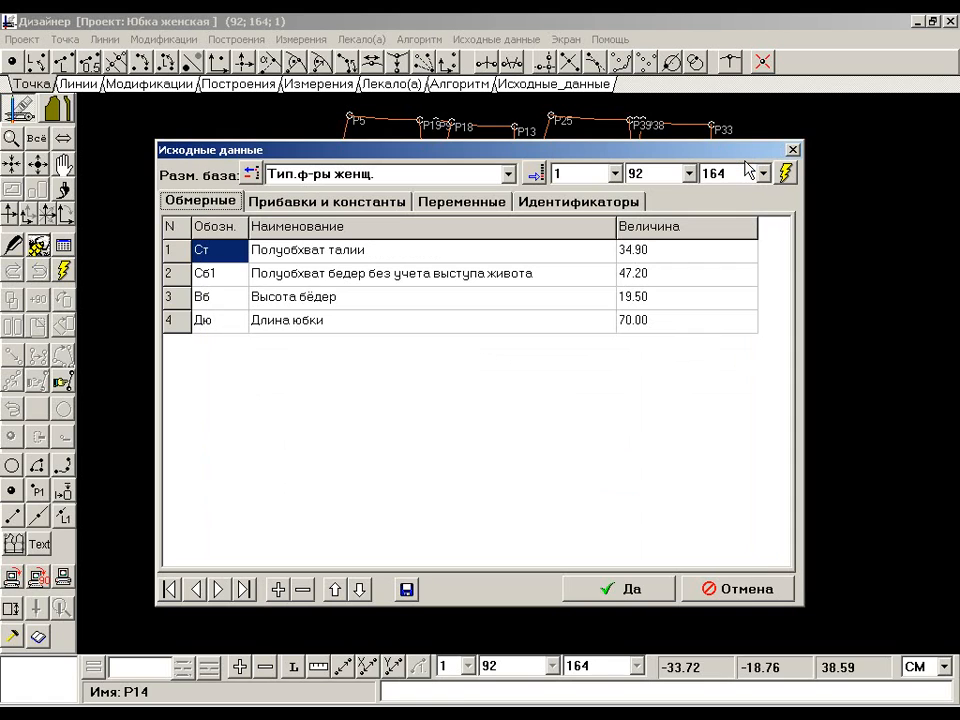
{"action": "left_click", "coordinate": [399, 204]}
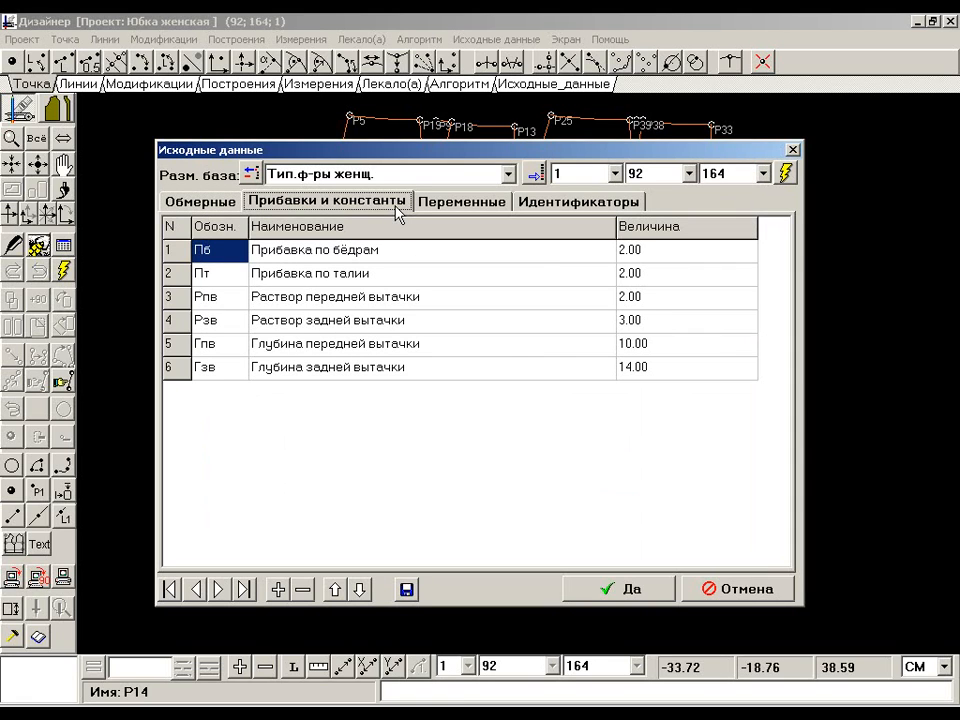
{"action": "left_click", "coordinate": [793, 151]}
Define variable l11 as the distance between the back panel's waist and hem centre points, with the comment "Длина изделия-факт".
{"action": "left_click", "coordinate": [78, 84]}
{"action": "left_click", "coordinate": [15, 60]}
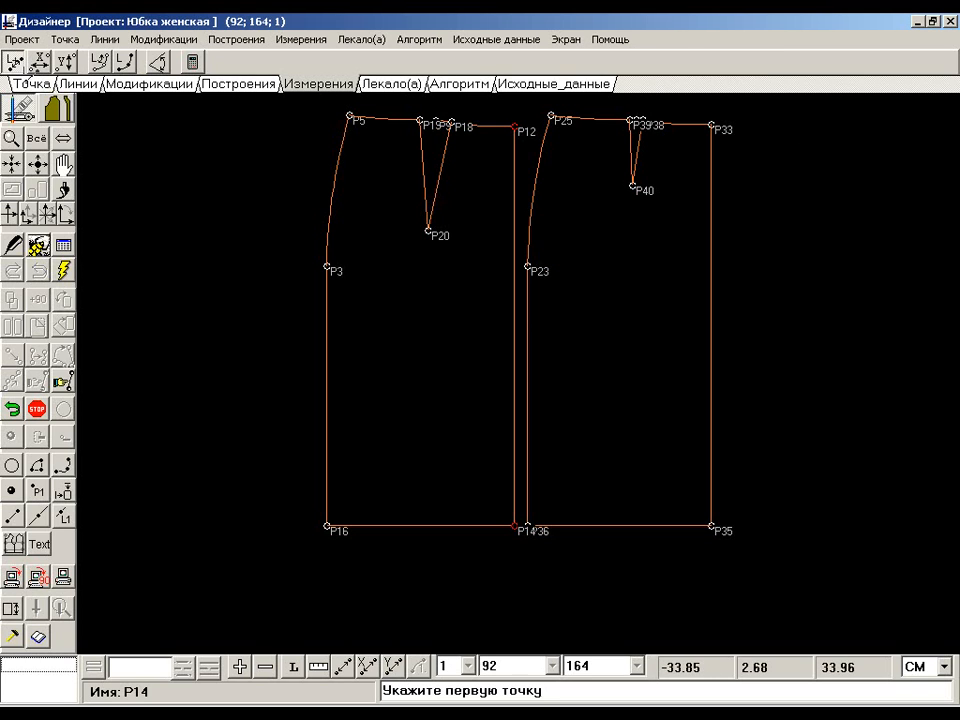
{"action": "left_click", "coordinate": [515, 127]}
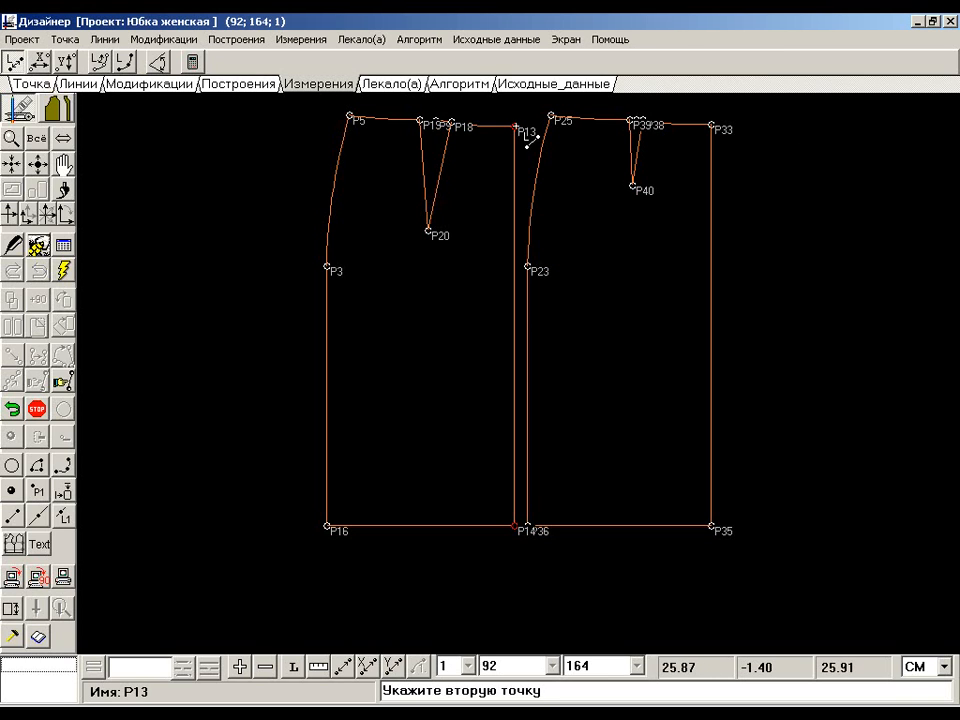
{"action": "left_click", "coordinate": [515, 525]}
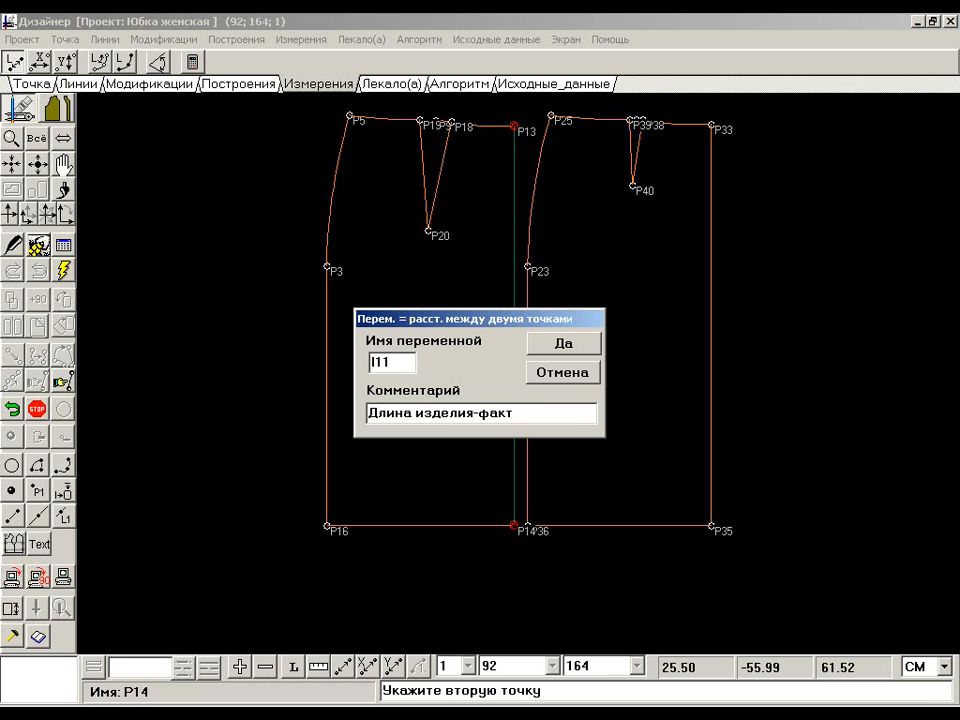
{"action": "left_click", "coordinate": [589, 348]}
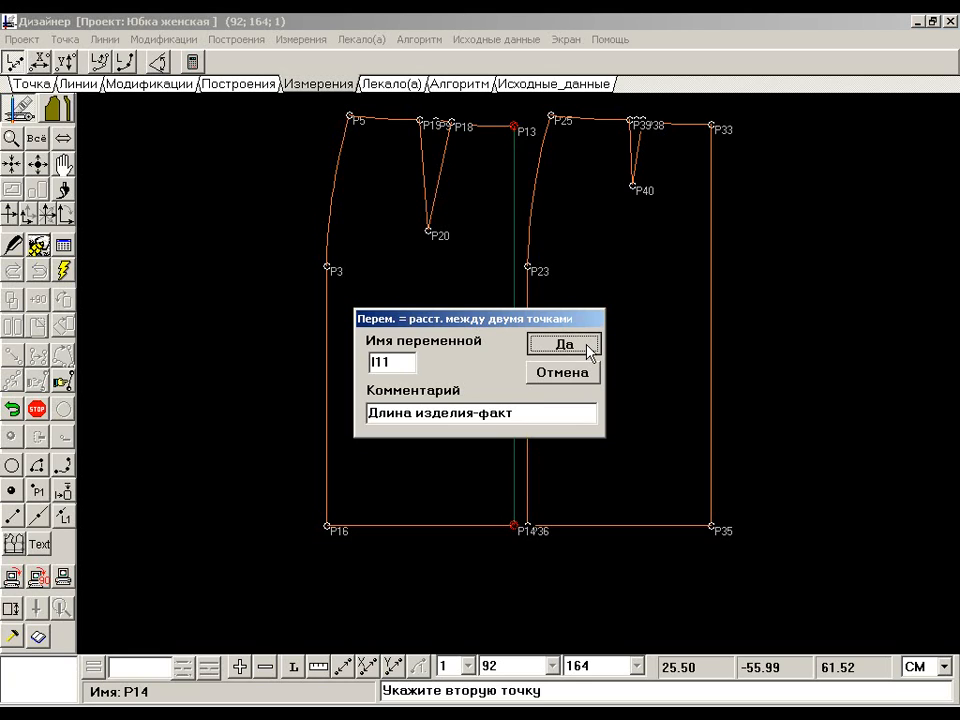
{"action": "left_click", "coordinate": [564, 344]}
Shift the back panel's hem point P15 by X = 0 and Y = -(Дю-l11).
{"action": "left_click", "coordinate": [24, 85]}
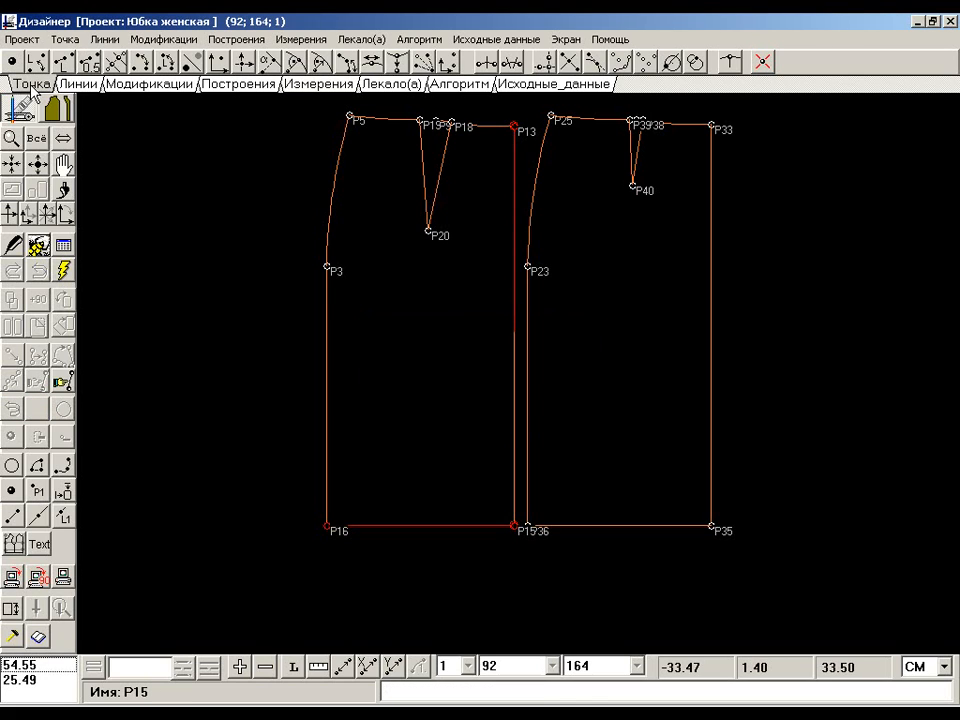
{"action": "left_click", "coordinate": [243, 61]}
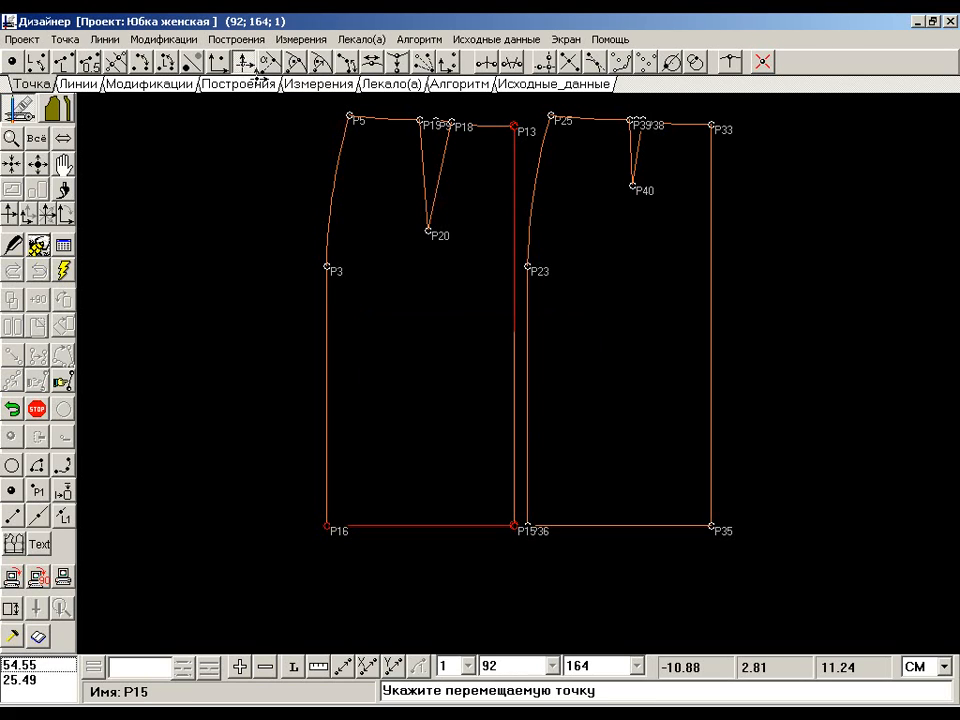
{"action": "left_click", "coordinate": [528, 538]}
{"action": "type", "text": "0"}
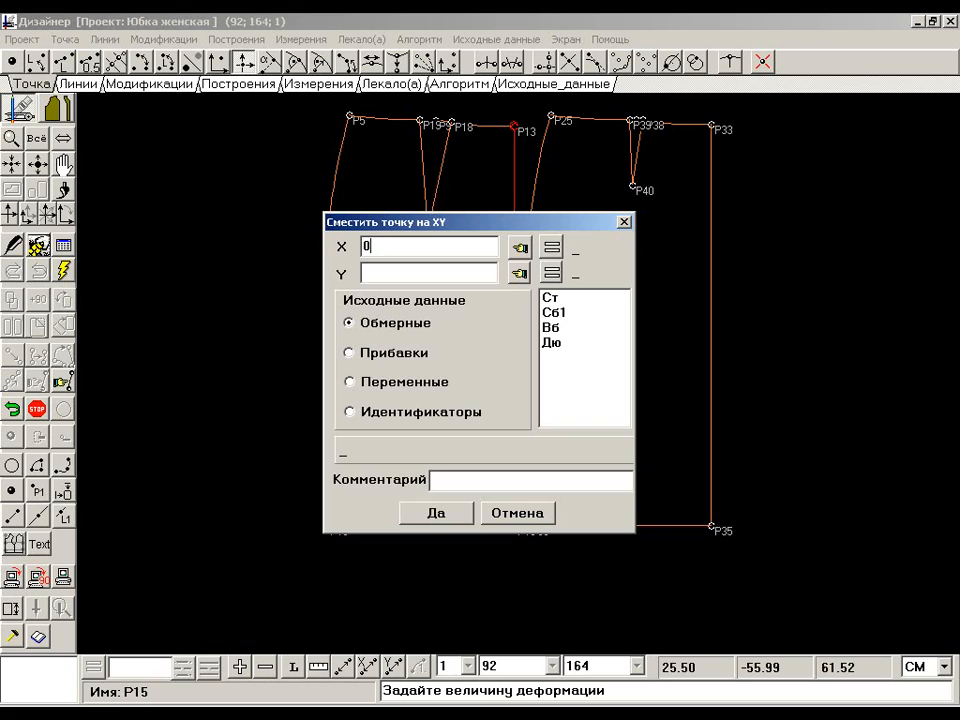
{"action": "left_click", "coordinate": [552, 342]}
{"action": "left_click", "coordinate": [519, 274]}
{"action": "type", "text": "-"}
{"action": "left_click", "coordinate": [411, 412]}
{"action": "left_click", "coordinate": [560, 298]}
{"action": "left_click", "coordinate": [516, 272]}
{"action": "left_click", "coordinate": [552, 272]}
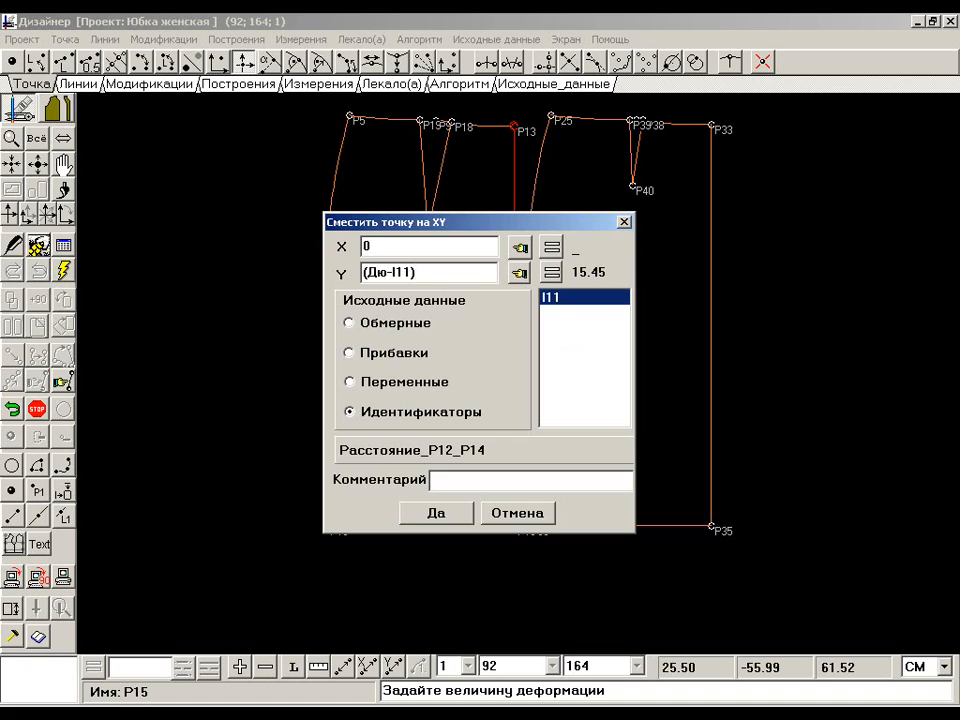
{"action": "key", "text": "Home"}
{"action": "type", "text": "-"}
{"action": "left_click", "coordinate": [437, 513]}
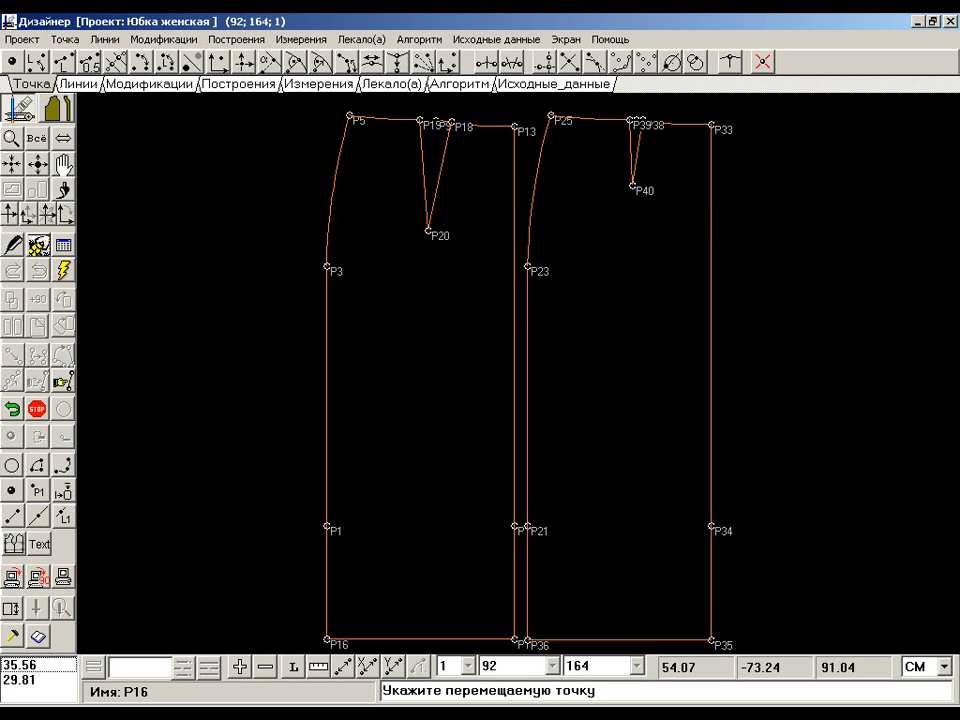
Step through the skirt project's construction commands one by one in the program debugger.
{"action": "left_click", "coordinate": [415, 625]}
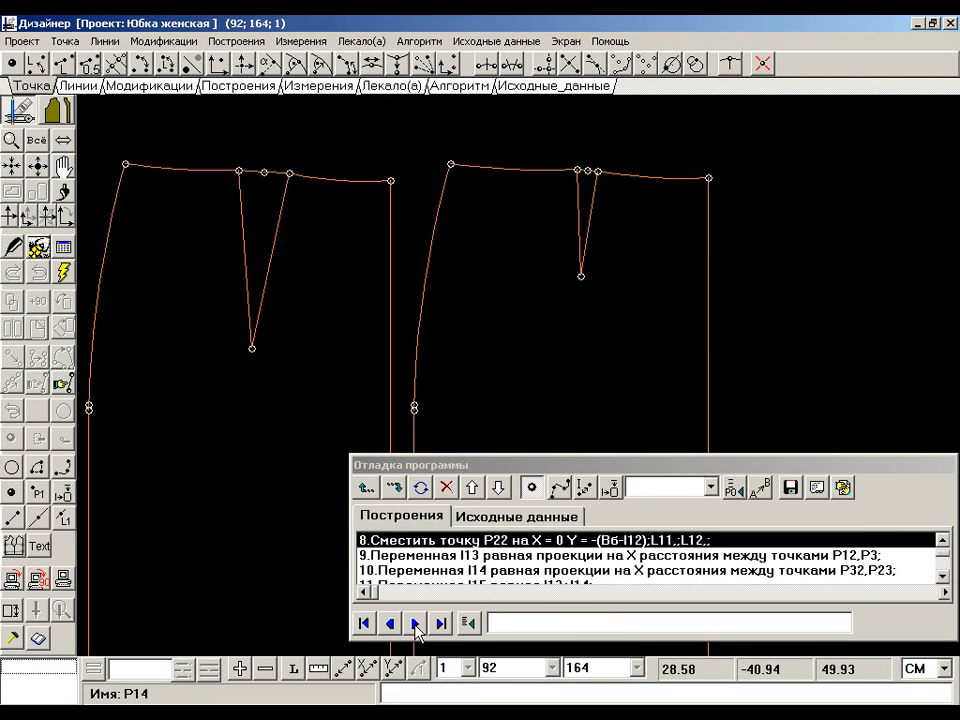
{"action": "left_click", "coordinate": [415, 625]}
{"action": "left_click", "coordinate": [415, 625]}
{"action": "left_click", "coordinate": [415, 625]}
{"action": "left_click", "coordinate": [415, 625]}
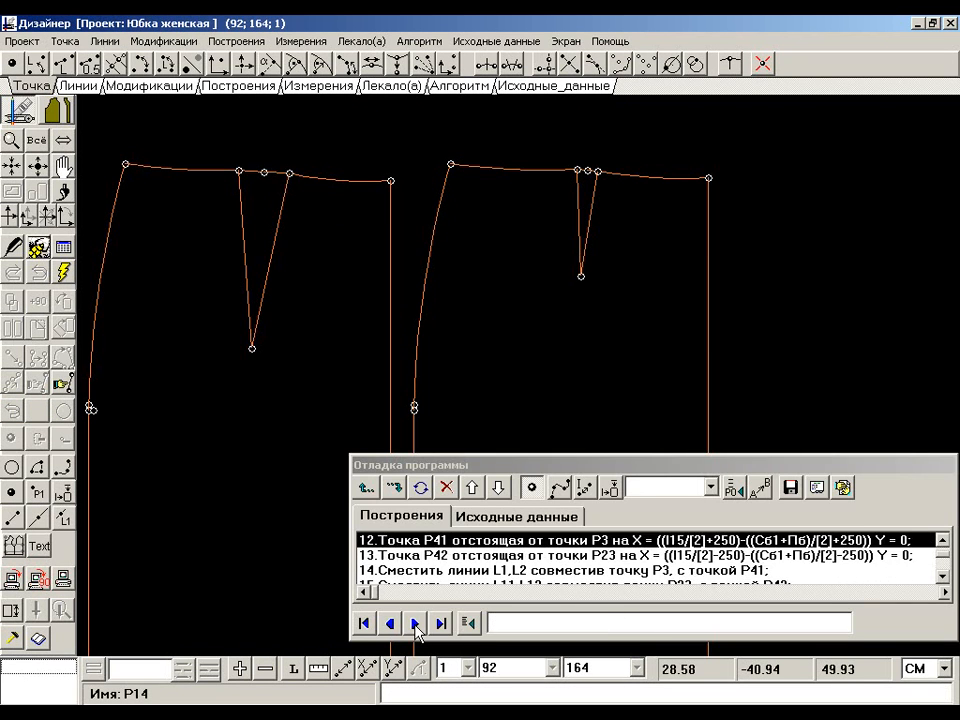
{"action": "left_click", "coordinate": [415, 624]}
{"action": "left_click", "coordinate": [415, 624]}
{"action": "left_click", "coordinate": [415, 624]}
{"action": "left_click", "coordinate": [415, 624]}
{"action": "left_click", "coordinate": [415, 624]}
{"action": "left_click", "coordinate": [415, 624]}
{"action": "left_click", "coordinate": [415, 624]}
{"action": "left_click", "coordinate": [415, 624]}
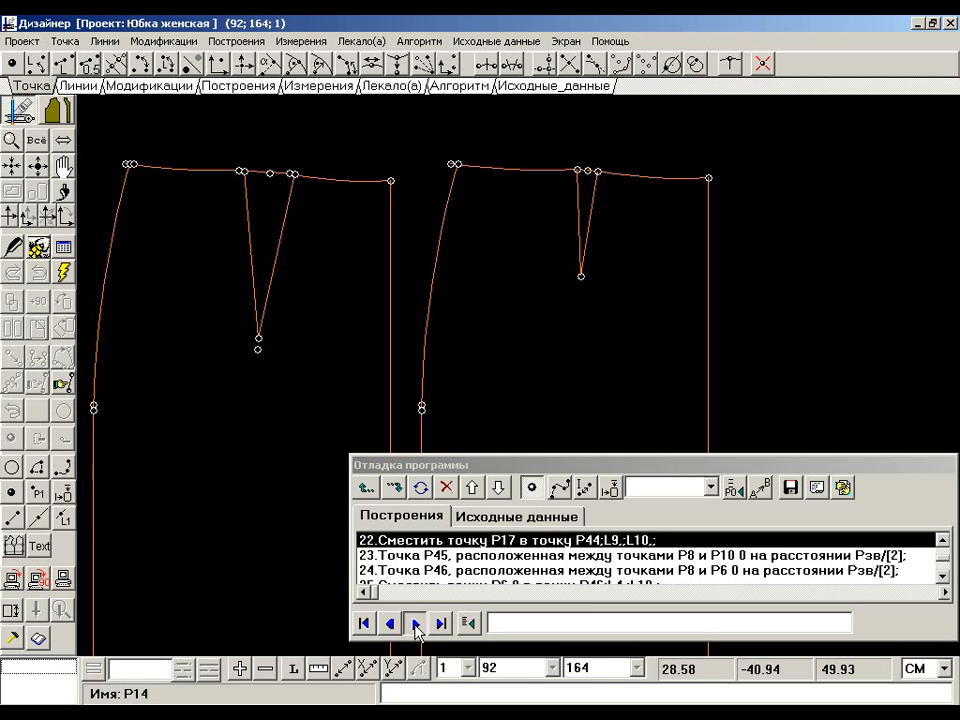
{"action": "left_click", "coordinate": [415, 624]}
{"action": "left_click", "coordinate": [415, 624]}
{"action": "left_click", "coordinate": [415, 624]}
{"action": "left_click", "coordinate": [415, 624]}
{"action": "left_click", "coordinate": [415, 624]}
{"action": "left_click", "coordinate": [415, 624]}
{"action": "left_click", "coordinate": [415, 624]}
{"action": "left_click", "coordinate": [415, 624]}
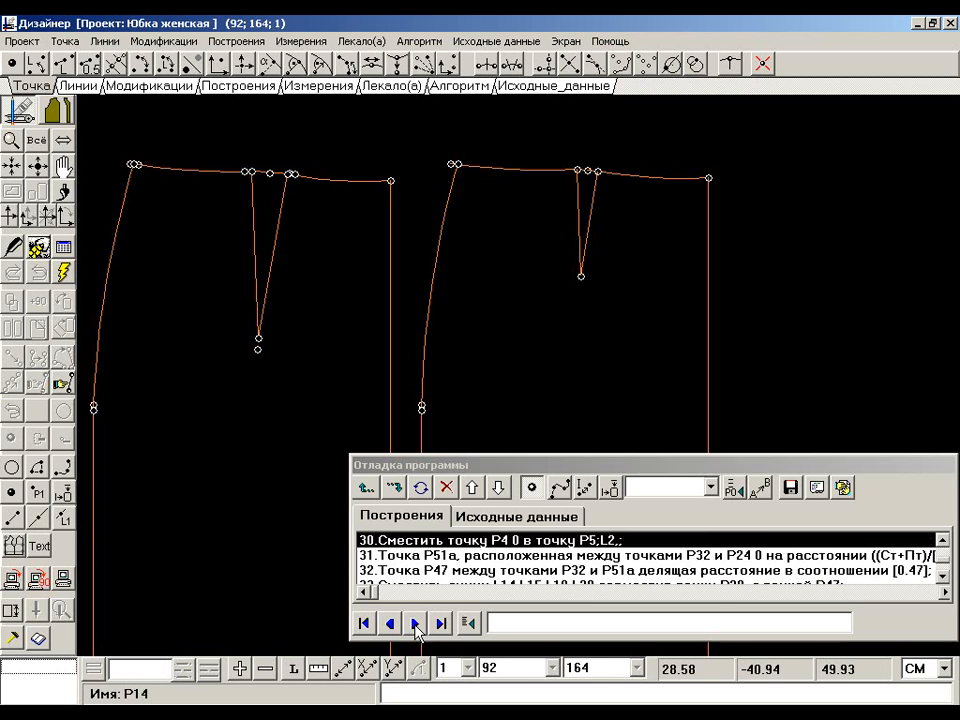
{"action": "left_click", "coordinate": [415, 624]}
{"action": "double_click", "coordinate": [415, 624]}
{"action": "left_click", "coordinate": [415, 624]}
{"action": "left_click", "coordinate": [415, 624]}
{"action": "double_click", "coordinate": [415, 624]}
{"action": "double_click", "coordinate": [415, 624]}
{"action": "double_click", "coordinate": [415, 624]}
{"action": "left_click", "coordinate": [415, 624]}
{"action": "left_click", "coordinate": [415, 624]}
{"action": "left_click", "coordinate": [415, 624]}
{"action": "left_click", "coordinate": [415, 624]}
{"action": "left_click", "coordinate": [415, 624]}
{"action": "left_click", "coordinate": [415, 624]}
{"action": "left_click", "coordinate": [415, 624]}
{"action": "left_click", "coordinate": [415, 624]}
{"action": "left_click", "coordinate": [415, 624]}
{"action": "left_click", "coordinate": [415, 624]}
{"action": "left_click", "coordinate": [415, 624]}
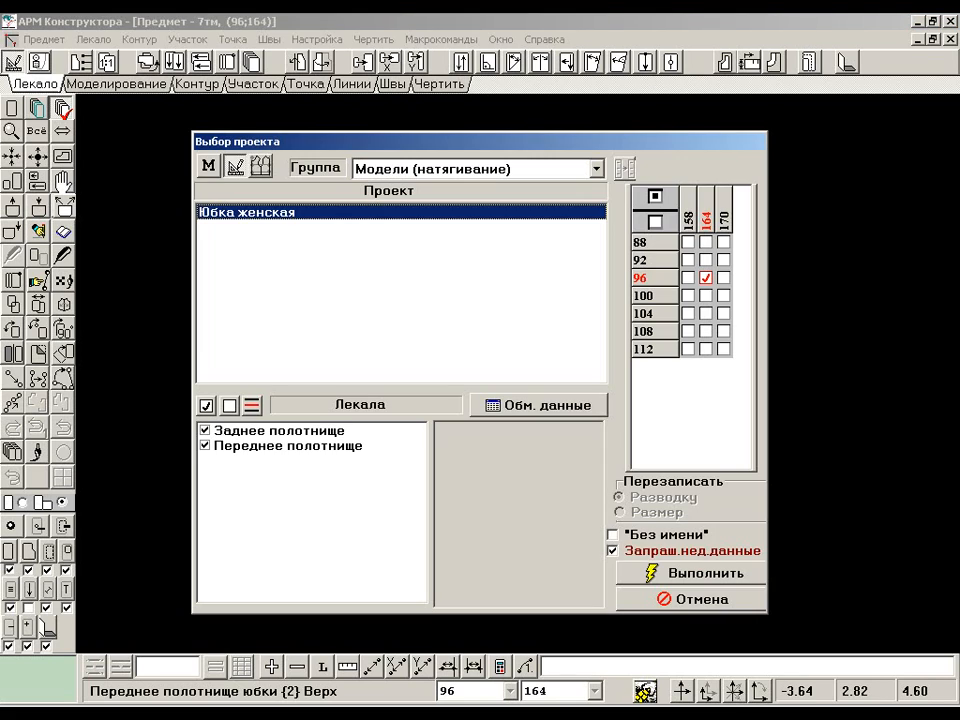
In АРМ Конструктора, run the project "Юбка женская" for all sizes and heights without requesting missing data.
{"action": "left_click", "coordinate": [655, 196]}
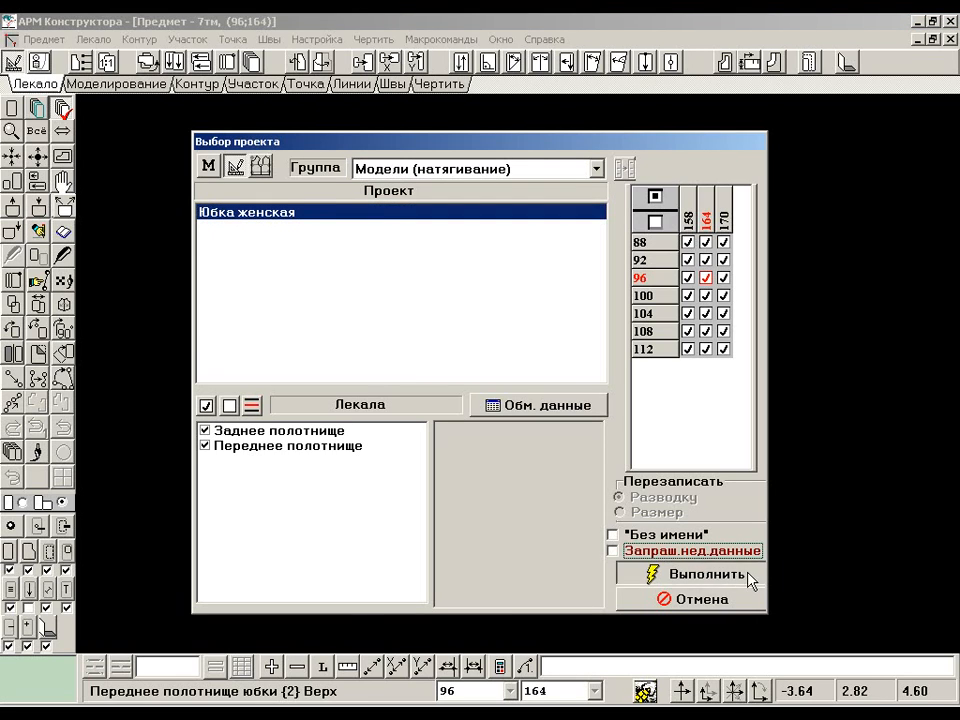
{"action": "left_click", "coordinate": [634, 576]}
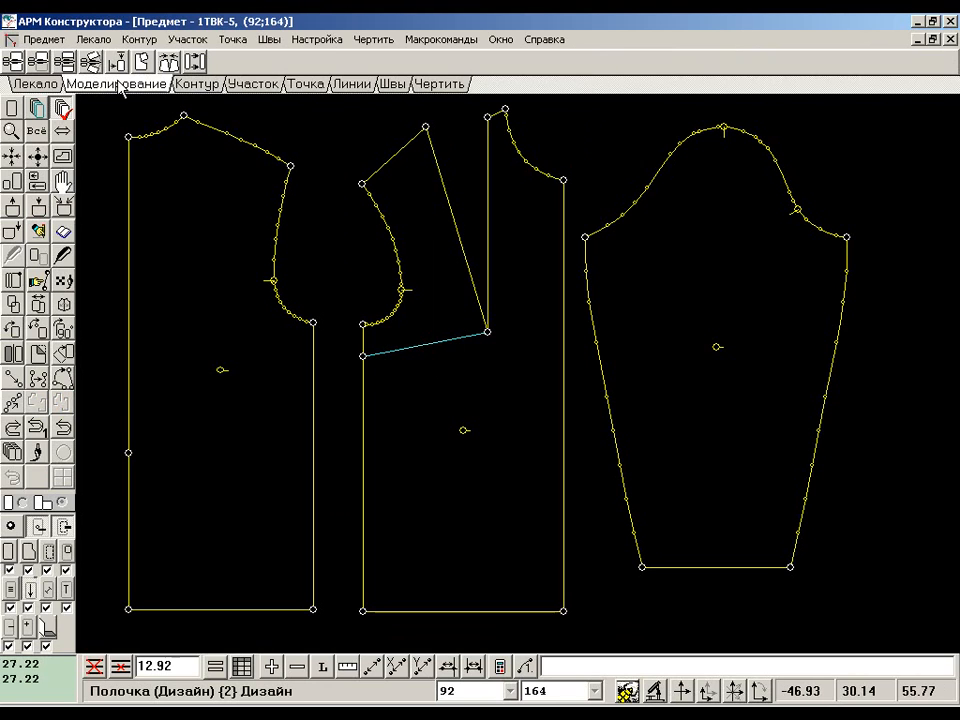
Transfer the front's shoulder dart to the cut line at the side seam, closing part 1.0 and deforming both sides.
{"action": "left_click", "coordinate": [144, 64]}
{"action": "left_click", "coordinate": [489, 229]}
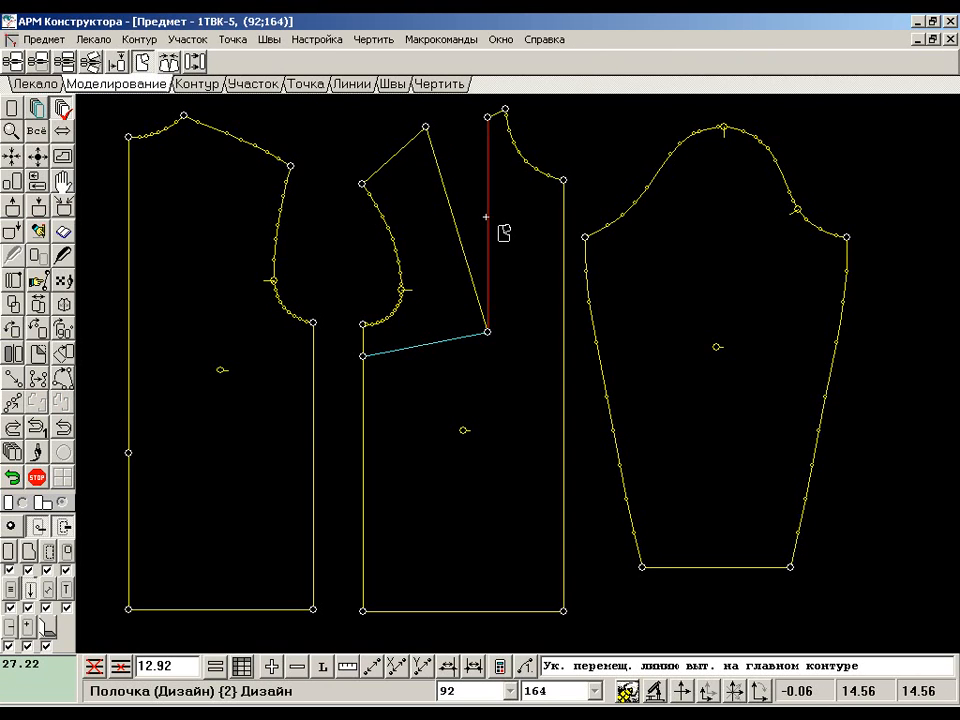
{"action": "left_click", "coordinate": [460, 231]}
{"action": "left_click", "coordinate": [487, 331]}
{"action": "left_click", "coordinate": [413, 347]}
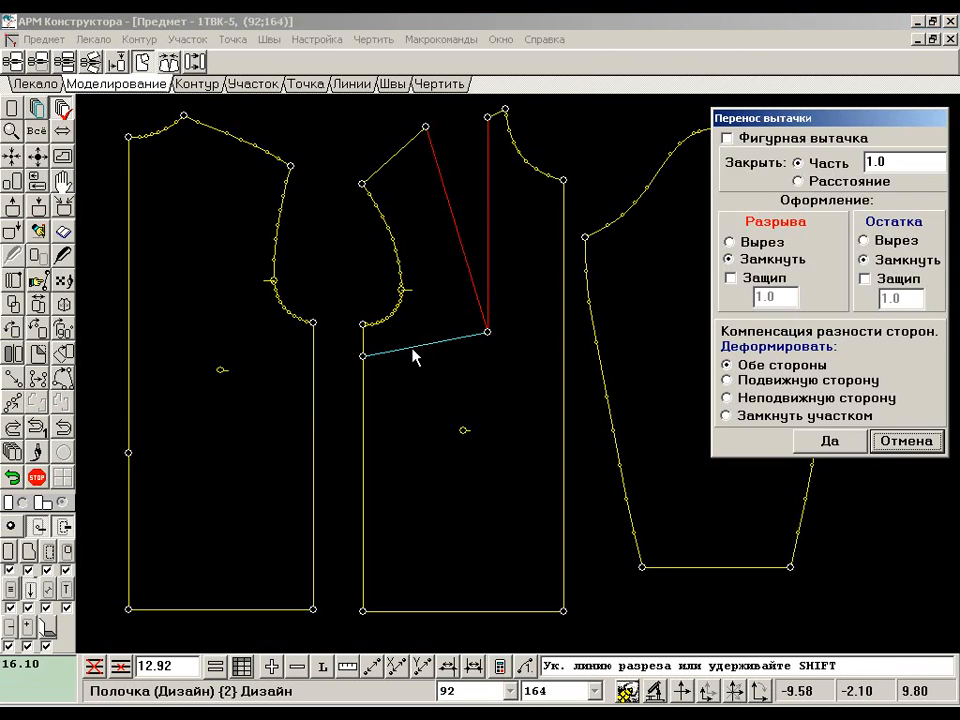
{"action": "left_click", "coordinate": [843, 446]}
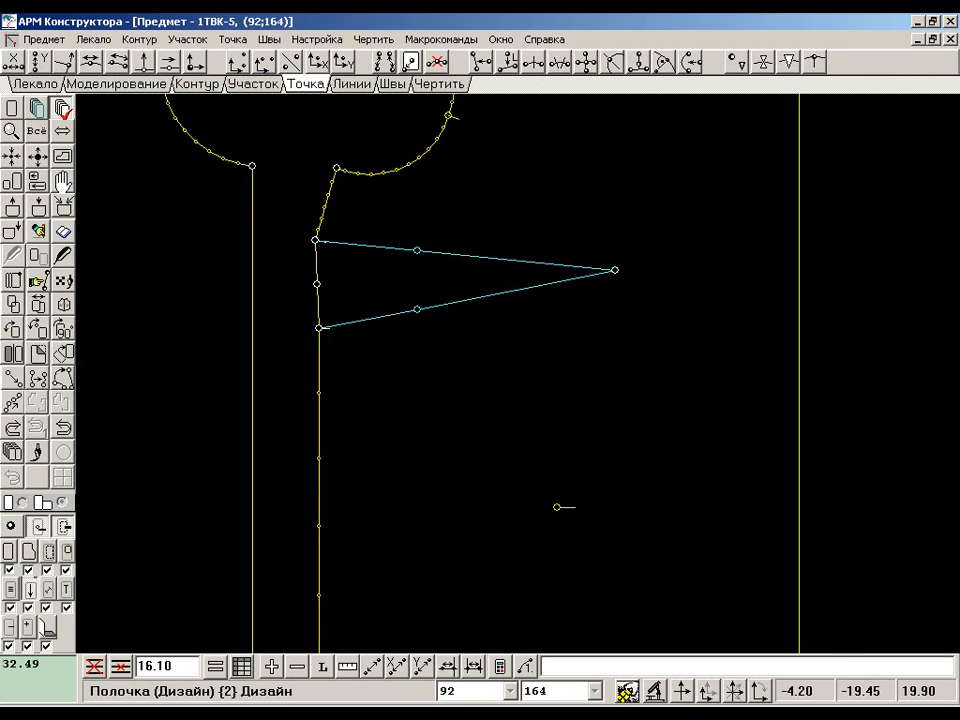
Set the coordinate axes at the side dart's tip and align them through the midpoint of the dart opening.
{"action": "left_click", "coordinate": [685, 692]}
{"action": "left_click", "coordinate": [735, 692]}
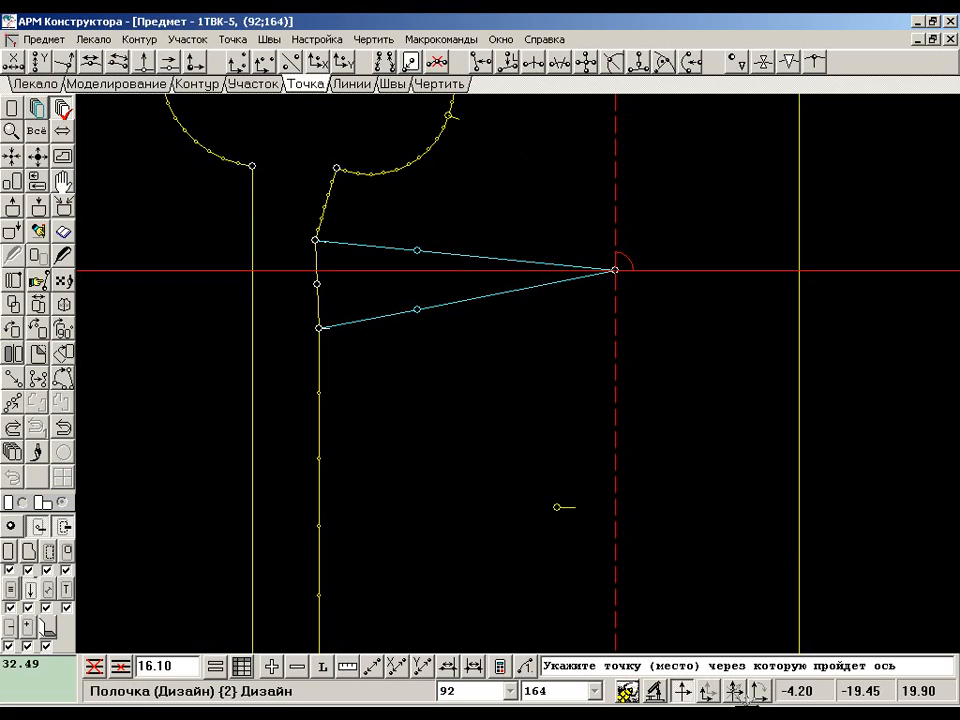
{"action": "left_click", "coordinate": [330, 300]}
Shift the side dart's tip by 3.5 along the aligned axis towards the side seam and remove the axes.
{"action": "left_click", "coordinate": [15, 62]}
{"action": "left_click", "coordinate": [616, 270], "text": "ctrl"}
{"action": "type", "text": "3.5"}
{"action": "left_click", "coordinate": [526, 364]}
{"action": "left_click", "coordinate": [443, 396]}
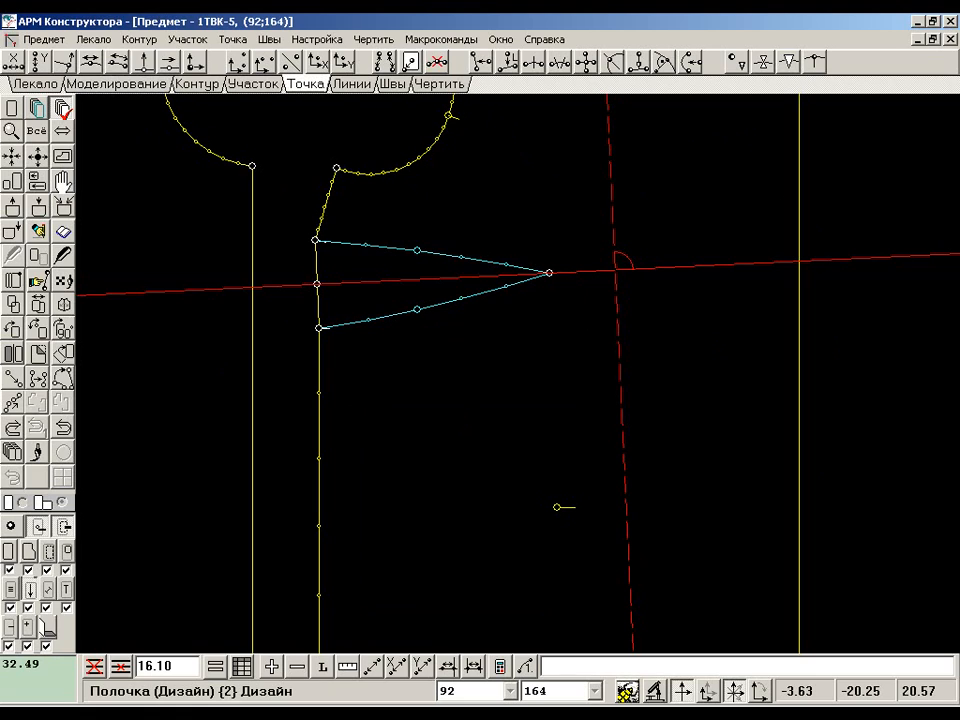
{"action": "left_click", "coordinate": [686, 690]}
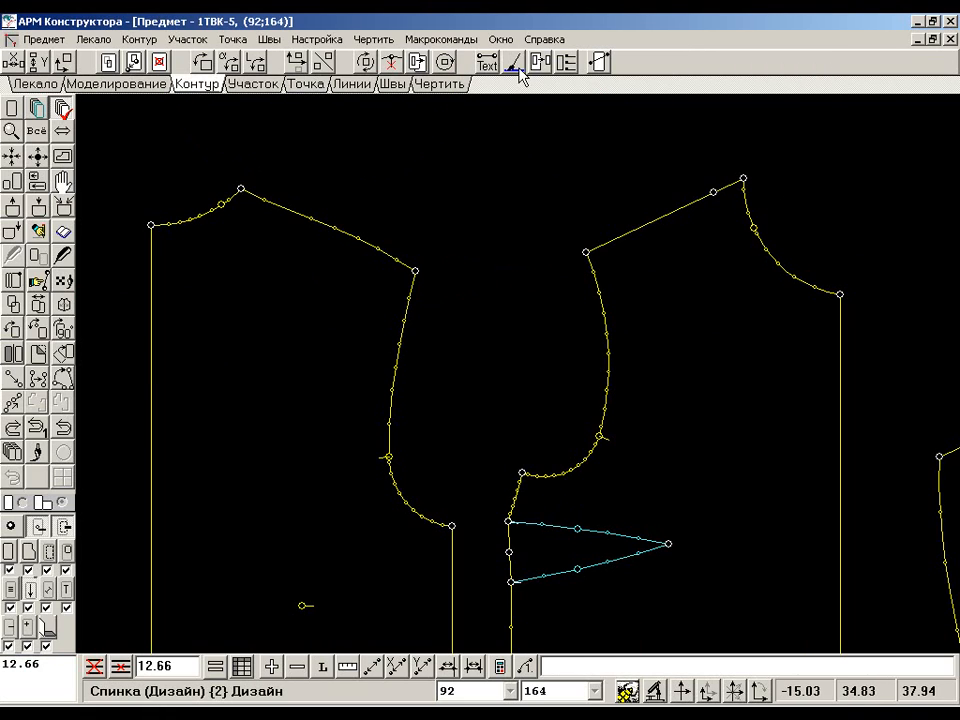
Draw raglan lines between the armhole notch and the neckline point on both the front and the back.
{"action": "left_click", "coordinate": [516, 67]}
{"action": "left_click", "coordinate": [600, 437]}
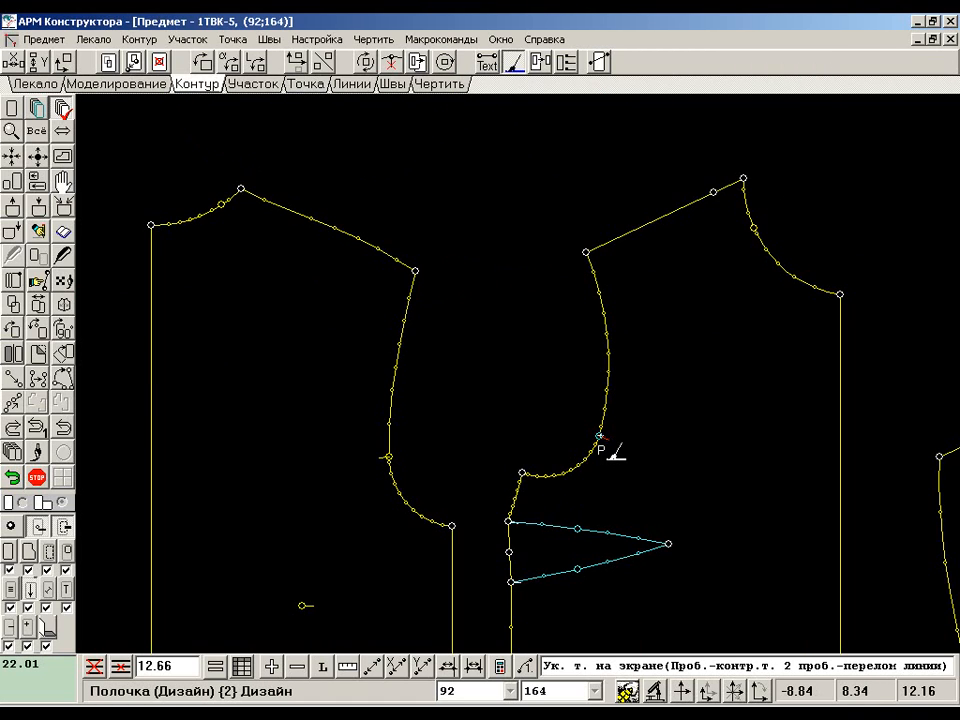
{"action": "left_click", "coordinate": [754, 229]}
{"action": "left_click", "coordinate": [221, 205]}
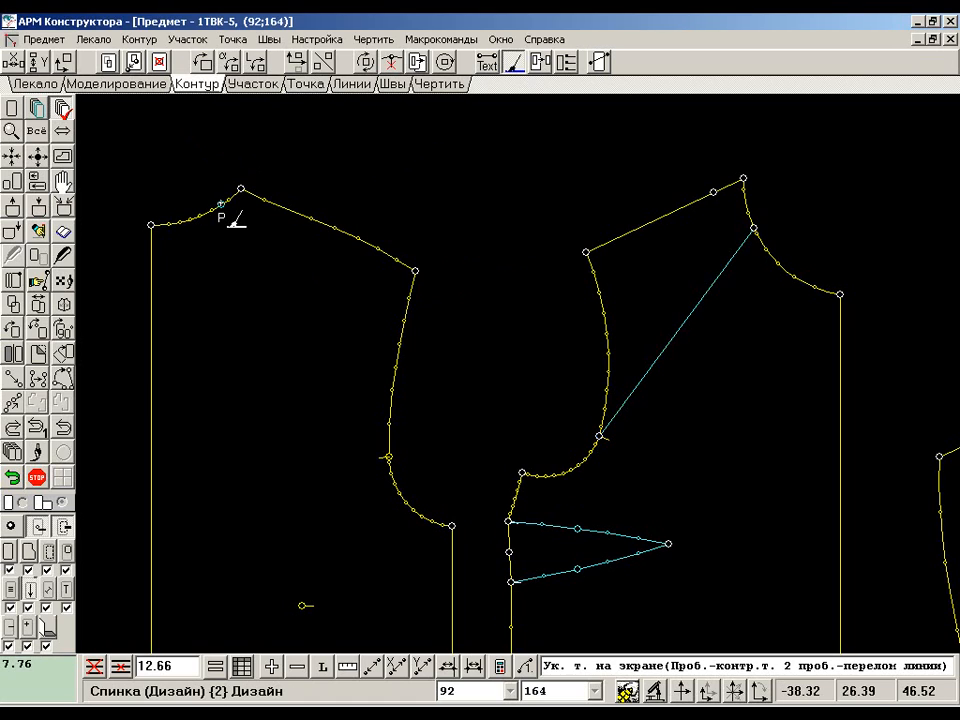
{"action": "left_click", "coordinate": [389, 457]}
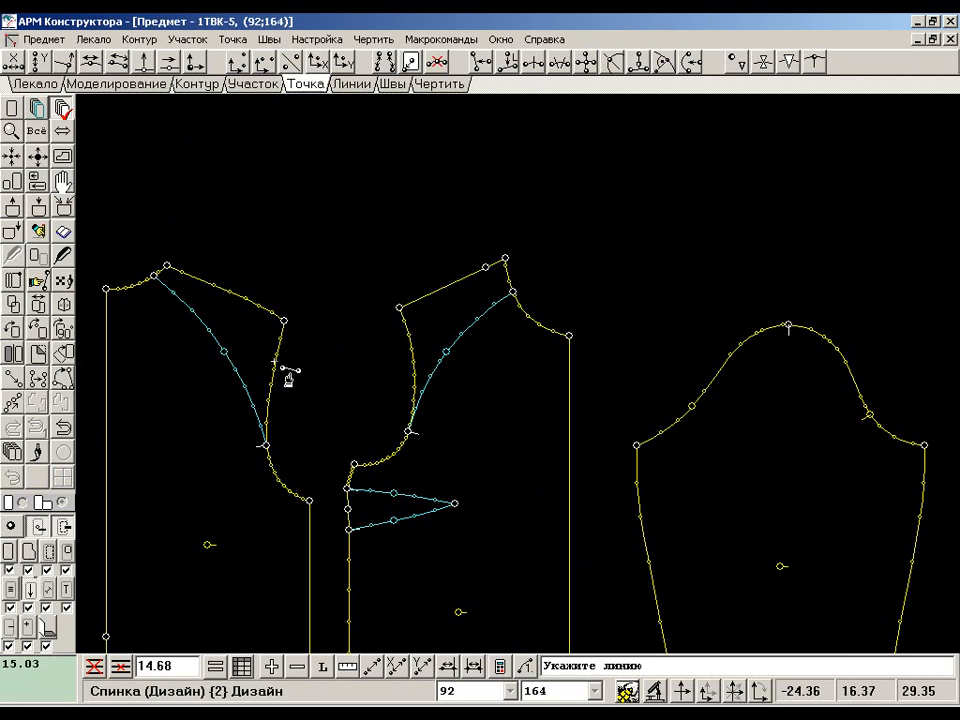
Copy the back's raglan section, bounded by armhole, raglan line, neckline and shoulder, onto the sleeve cap.
{"action": "left_click", "coordinate": [284, 371]}
{"action": "left_click", "coordinate": [230, 354]}
{"action": "left_click", "coordinate": [170, 281]}
{"action": "left_click", "coordinate": [232, 298]}
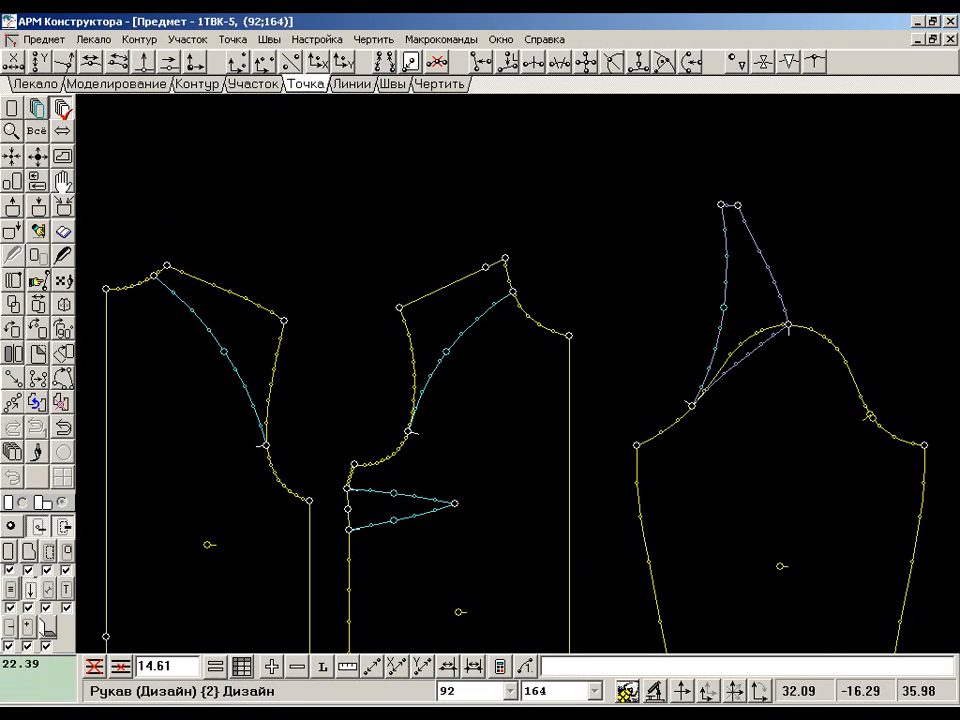
Select the front's raglan line, armhole, shoulder and neckline segments as the raglan section to attach to the sleeve.
{"action": "left_click", "coordinate": [448, 356]}
{"action": "left_click", "coordinate": [421, 342]}
{"action": "left_click", "coordinate": [443, 287]}
{"action": "left_click", "coordinate": [495, 263]}
{"action": "left_click", "coordinate": [507, 281]}
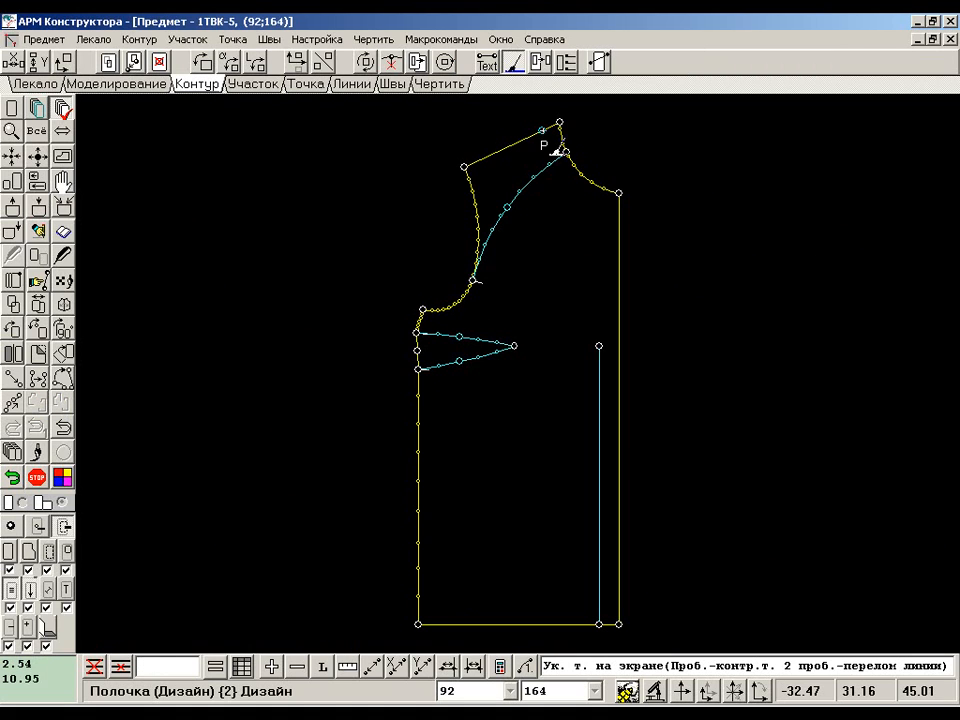
Draw a curved facing line on the front from the shoulder point to the upper end of the vertical facing line.
{"action": "left_click", "coordinate": [542, 130]}
{"action": "left_click", "coordinate": [553, 195]}
{"action": "left_click", "coordinate": [578, 261]}
{"action": "left_click", "coordinate": [598, 331]}
{"action": "left_click", "coordinate": [599, 346]}
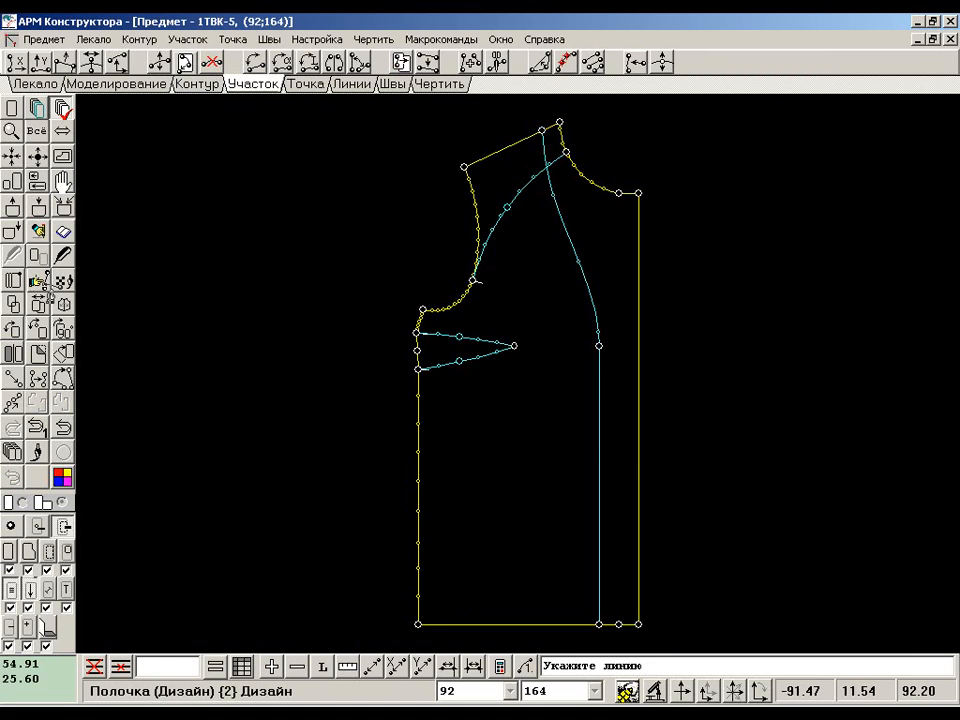
Copy the front's facing outline as a separate contour and mirror it about the front edge.
{"action": "left_click", "coordinate": [599, 420]}
{"action": "left_click", "coordinate": [586, 278]}
{"action": "left_click", "coordinate": [552, 125]}
{"action": "left_click", "coordinate": [562, 138]}
{"action": "left_click", "coordinate": [590, 182]}
{"action": "left_click", "coordinate": [629, 193]}
{"action": "left_click", "coordinate": [638, 300]}
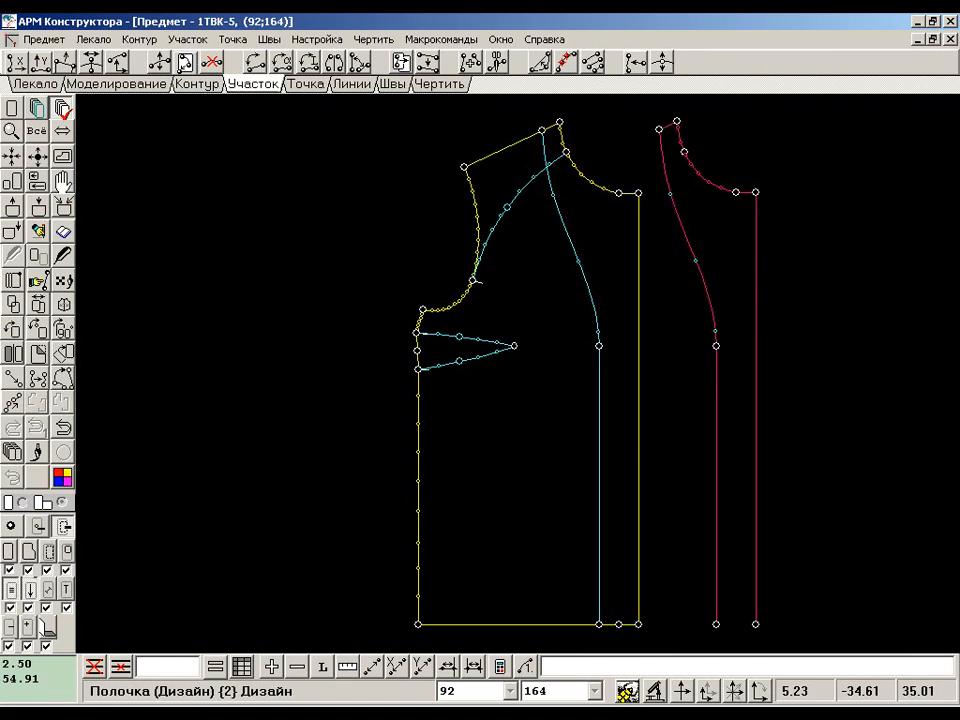
{"action": "left_click", "coordinate": [12, 353]}
{"action": "left_click", "coordinate": [863, 140]}
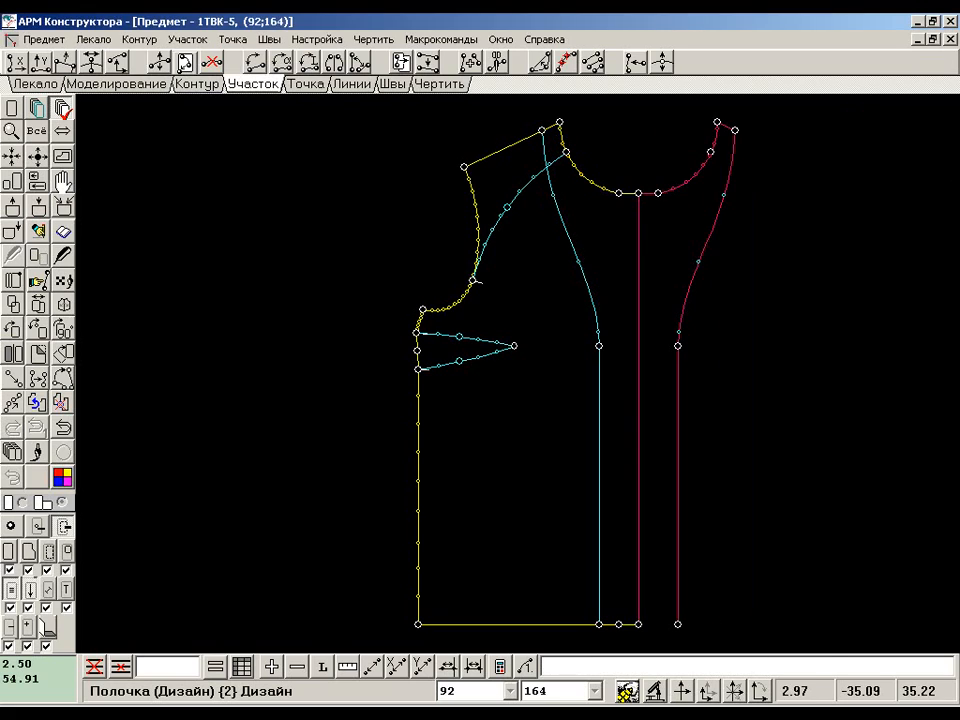
Build a new front piece's finished outline from the side seam, armhole, raglan line, neckline and mirrored facing edge.
{"action": "left_click", "coordinate": [147, 87]}
{"action": "left_click", "coordinate": [119, 60]}
{"action": "left_click", "coordinate": [418, 470]}
{"action": "left_click", "coordinate": [418, 361]}
{"action": "left_click", "coordinate": [420, 321]}
{"action": "left_click", "coordinate": [452, 299]}
{"action": "left_click", "coordinate": [507, 207]}
{"action": "left_click", "coordinate": [606, 190]}
{"action": "left_click", "coordinate": [715, 137]}
{"action": "left_click", "coordinate": [708, 246]}
Add both sides of the side dart to the new front piece as an internal contour (Внутренний).
{"action": "left_click", "coordinate": [831, 175]}
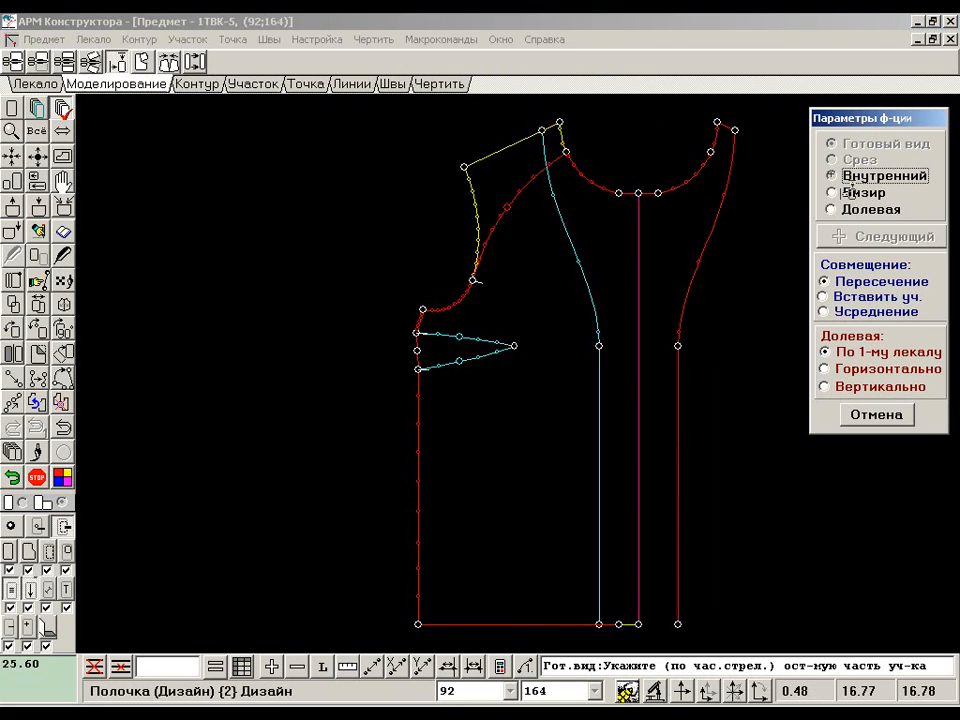
{"action": "left_click", "coordinate": [474, 357]}
{"action": "left_click", "coordinate": [464, 337]}
{"action": "left_click", "coordinate": [869, 245]}
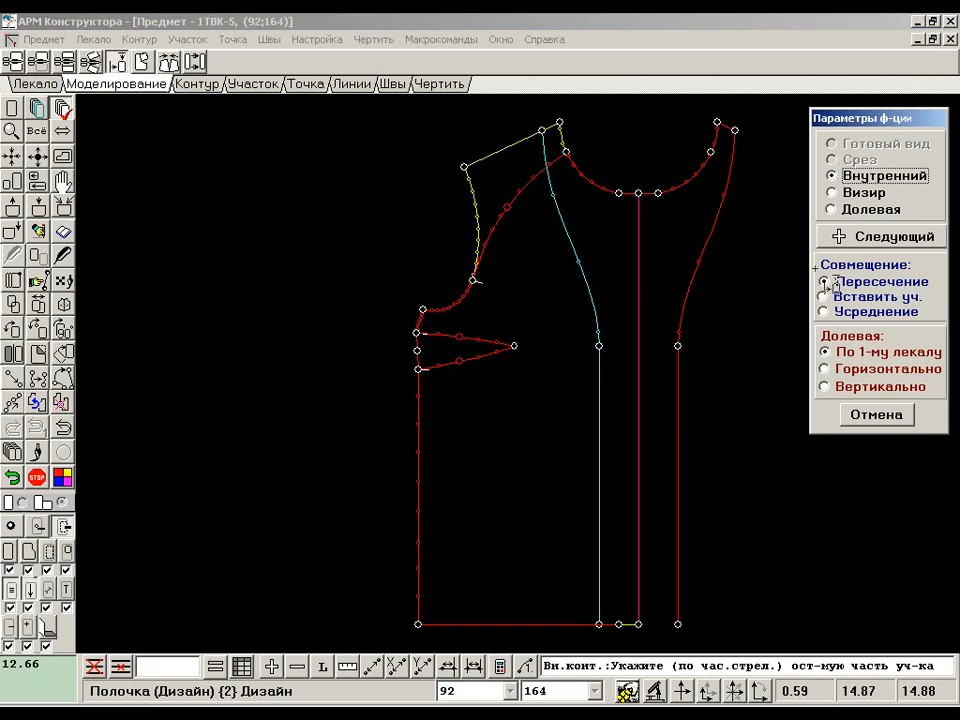